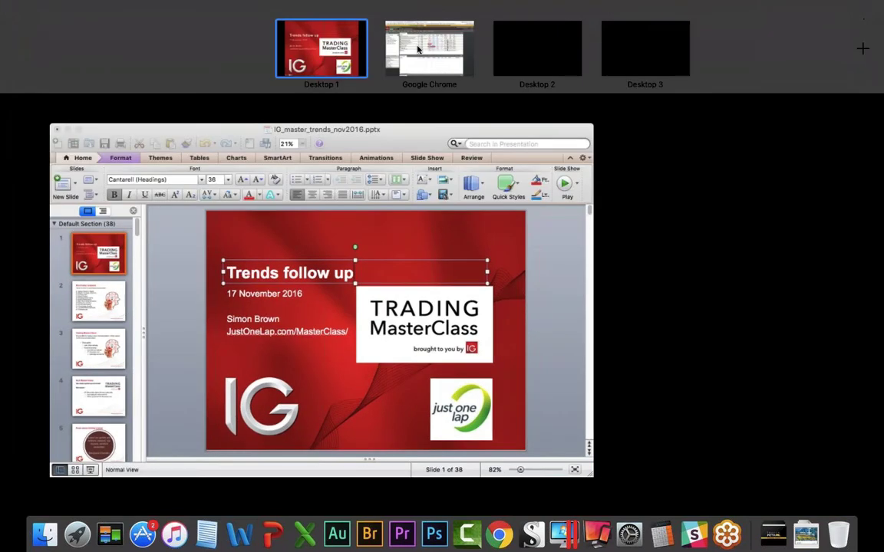
In the IG platform in Chrome, open the South Africa 40 Cash chart and move its window up-left
{"action": "left_click", "coordinate": [404, 30]}
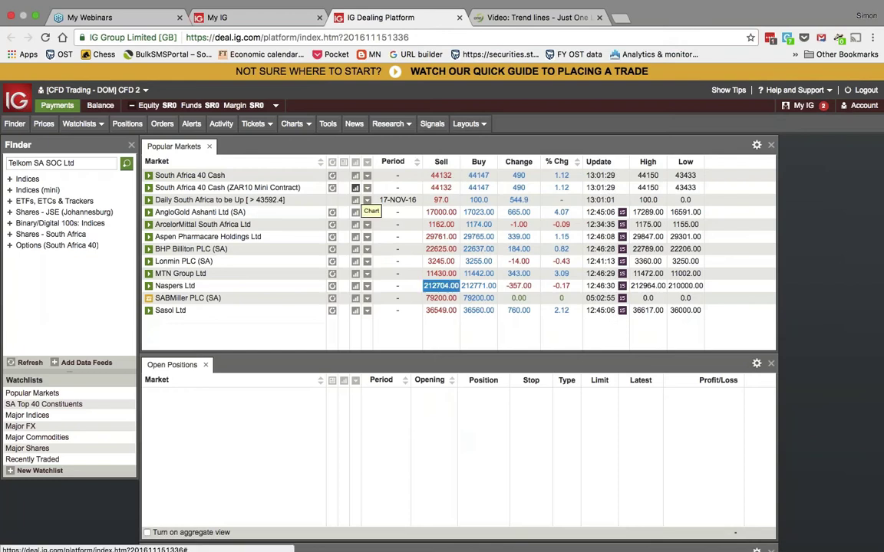
{"action": "left_click", "coordinate": [356, 176]}
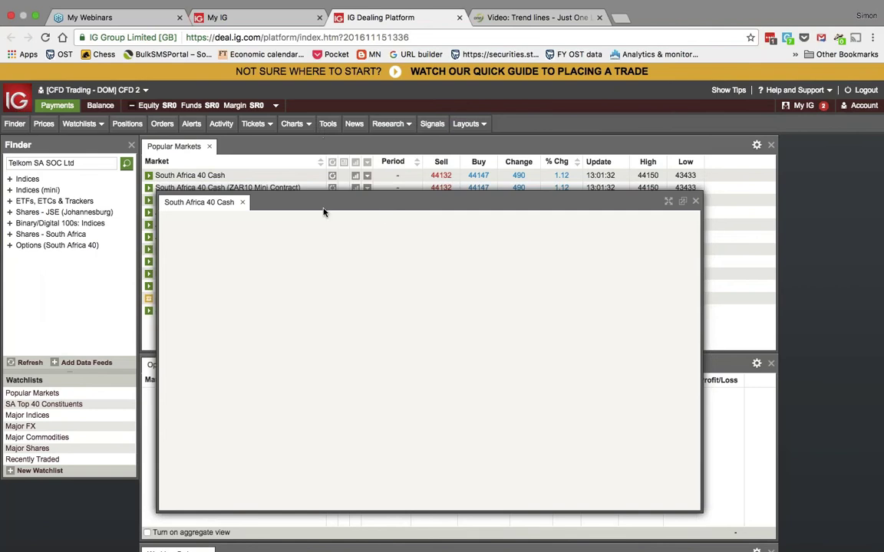
{"action": "left_click_drag", "start_coordinate": [331, 207], "coordinate": [262, 152]}
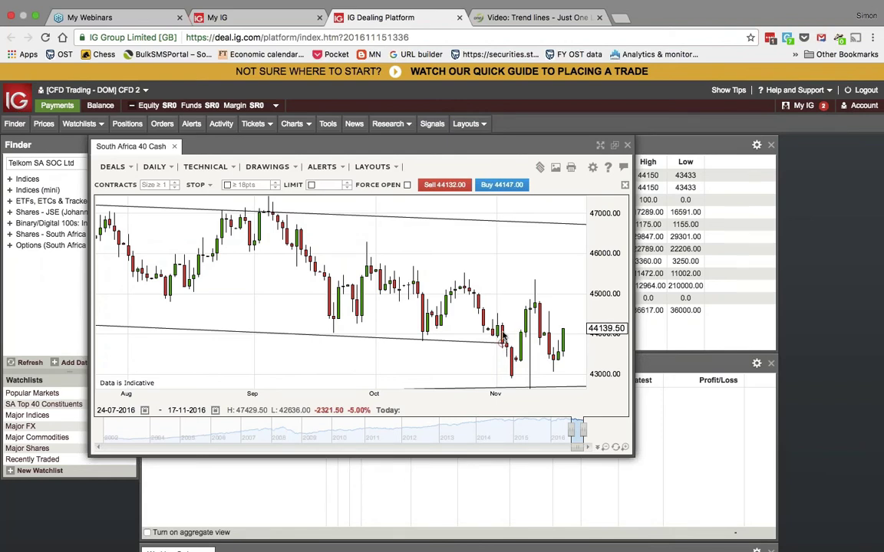
Tilt the lower channel line to fit the lows while trying wider and narrower chart ranges
{"action": "mouse_move", "coordinate": [502, 333]}
{"action": "left_click_drag", "start_coordinate": [504, 345], "coordinate": [506, 341]}
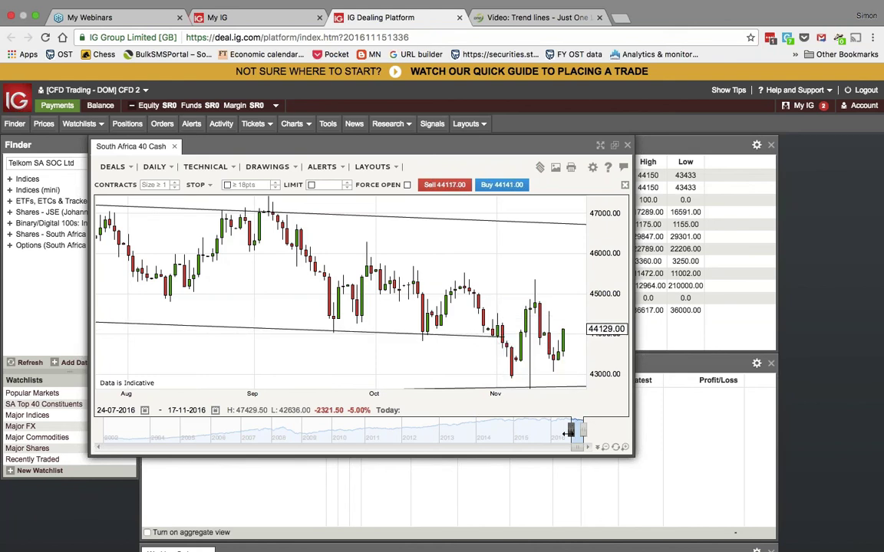
{"action": "left_click_drag", "start_coordinate": [570, 431], "coordinate": [555, 432]}
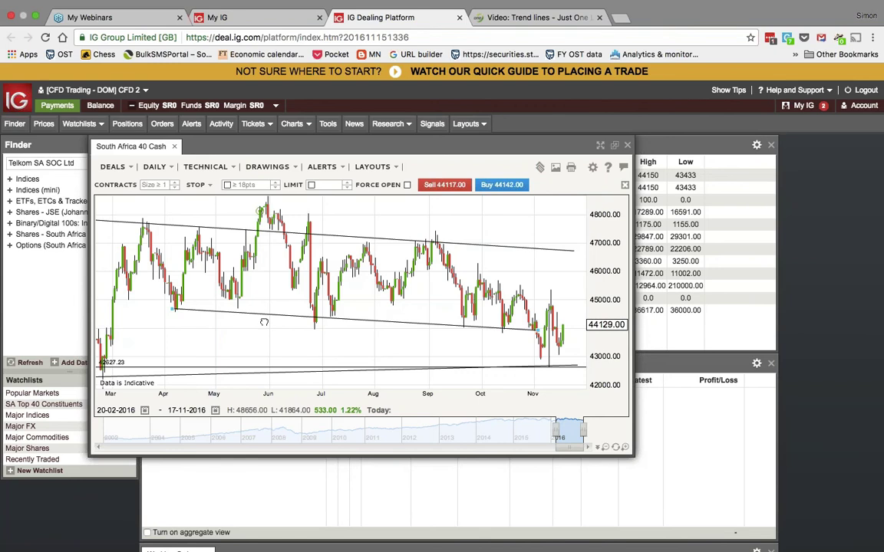
{"action": "mouse_move", "coordinate": [510, 339]}
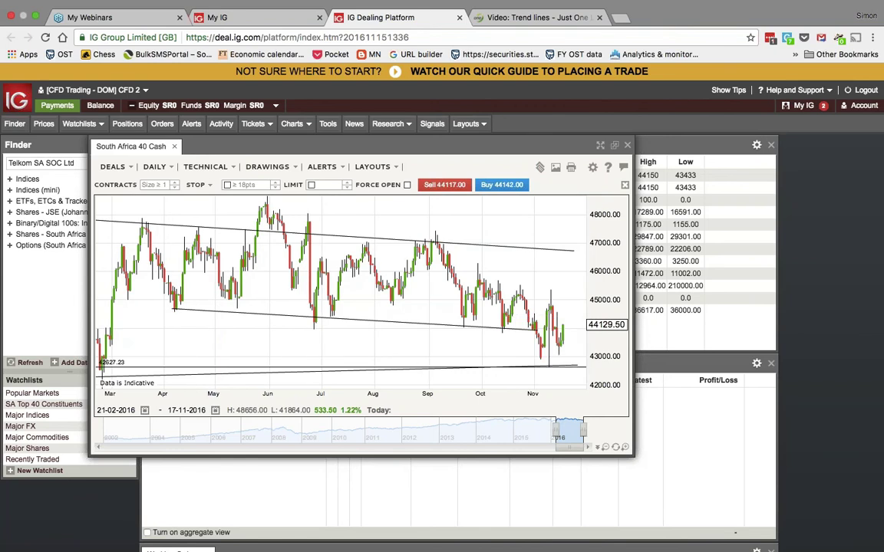
{"action": "left_click_drag", "start_coordinate": [556, 421], "coordinate": [575, 428]}
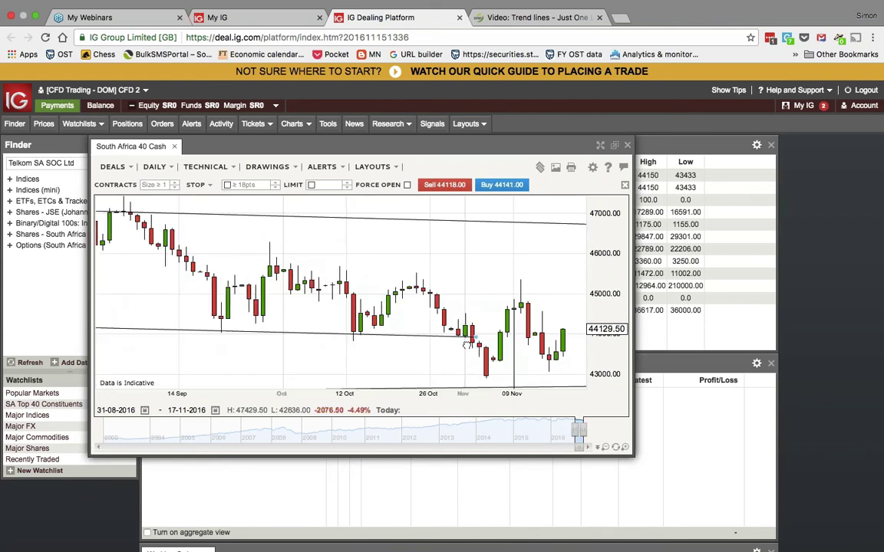
Lower the support line's right end to 42627.23 and widen the range back to 09-10-2015
{"action": "mouse_move", "coordinate": [464, 328]}
{"action": "left_click_drag", "start_coordinate": [476, 342], "coordinate": [591, 349]}
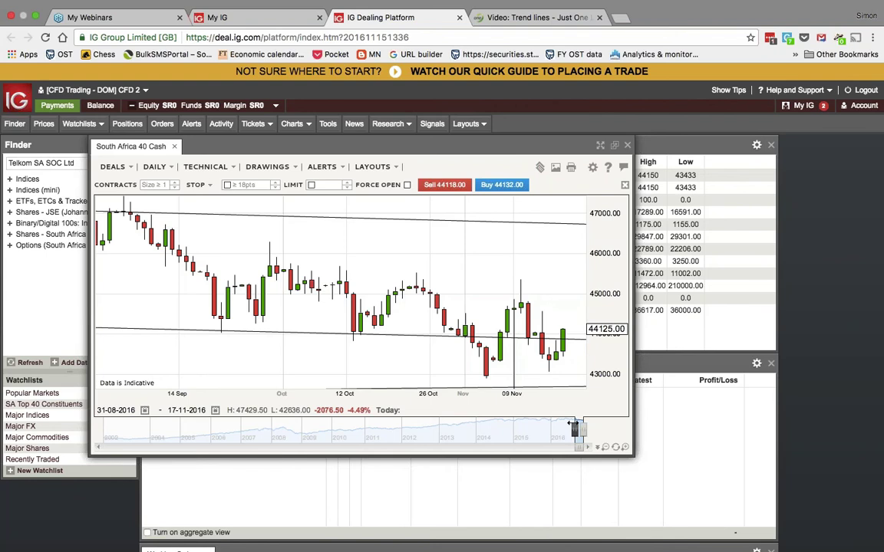
{"action": "left_click_drag", "start_coordinate": [573, 426], "coordinate": [543, 429]}
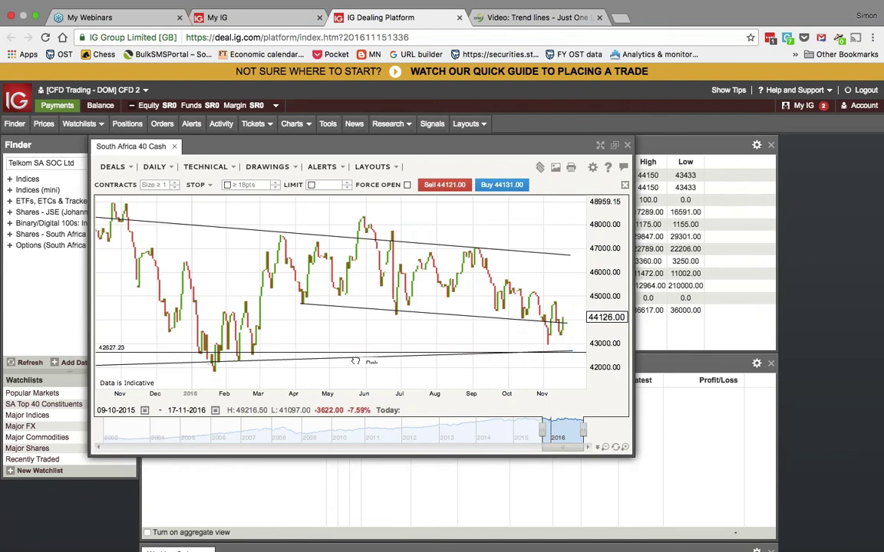
Delete the bottom support line, the horizontal line, and the lower and upper trend lines
{"action": "right_click", "coordinate": [356, 360]}
{"action": "left_click", "coordinate": [375, 363]}
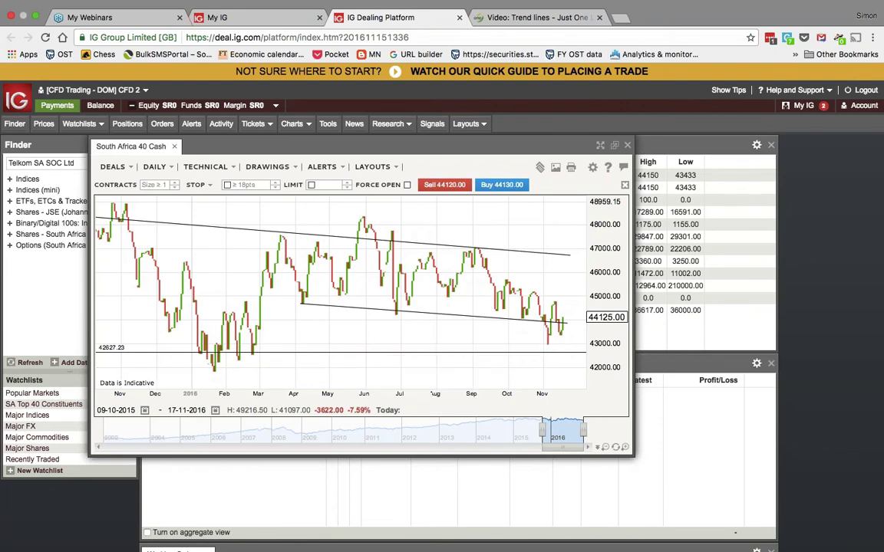
{"action": "right_click", "coordinate": [369, 354]}
{"action": "left_click", "coordinate": [378, 357]}
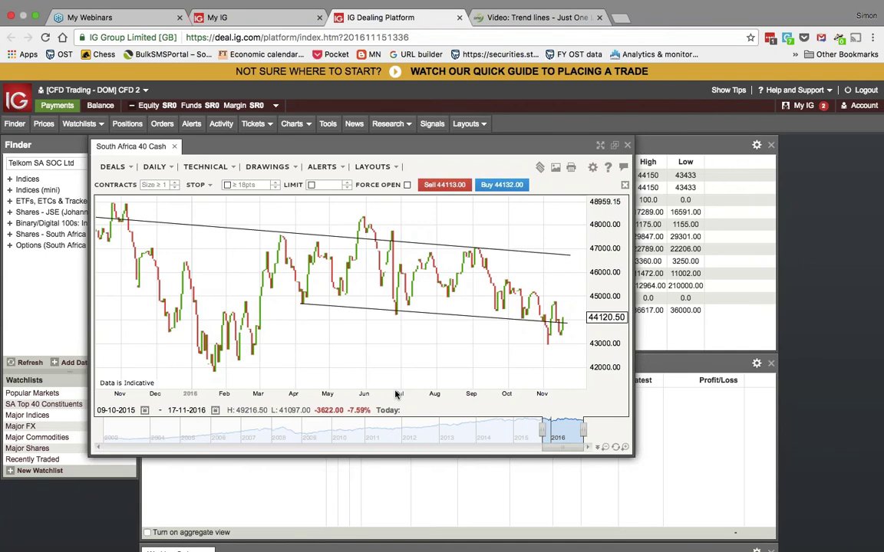
{"action": "right_click", "coordinate": [452, 319]}
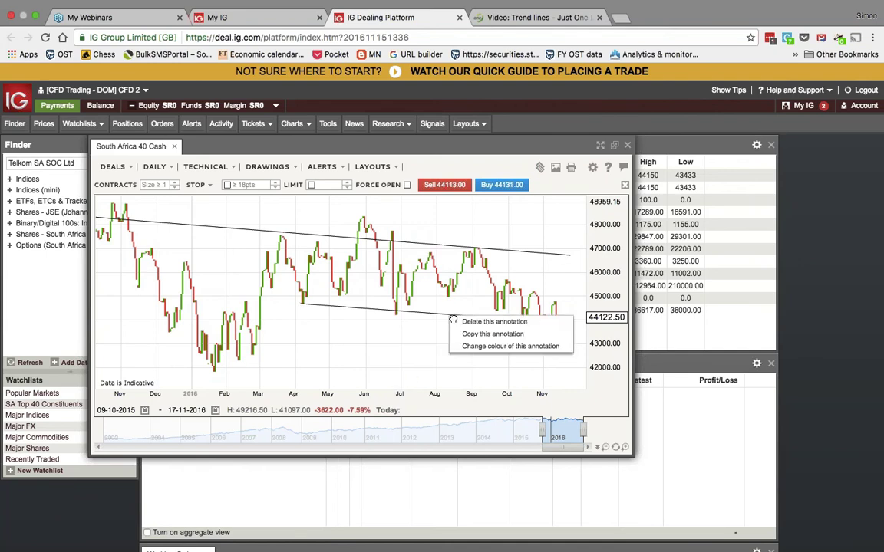
{"action": "left_click", "coordinate": [472, 321]}
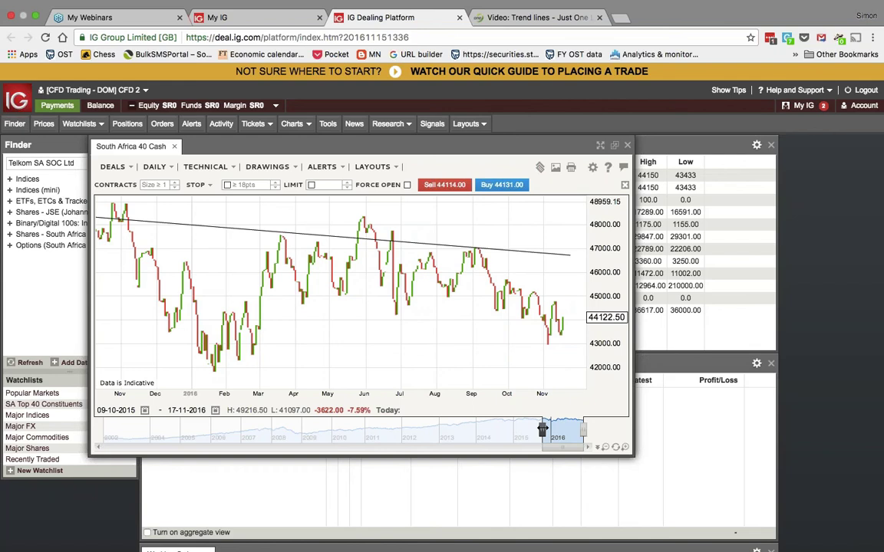
{"action": "right_click", "coordinate": [438, 248]}
{"action": "left_click", "coordinate": [472, 250]}
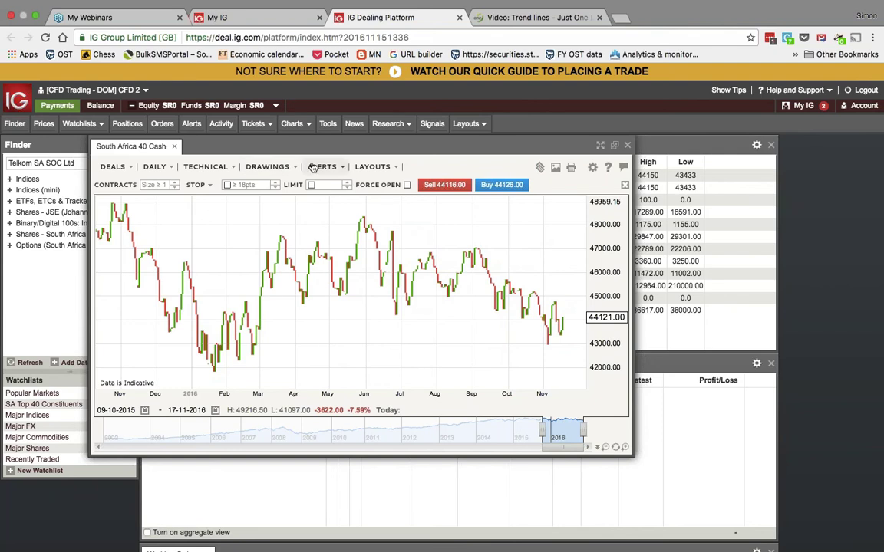
Draw a Point to Point line falling from the June peak toward November, then start the range in May 2016
{"action": "left_click", "coordinate": [276, 167]}
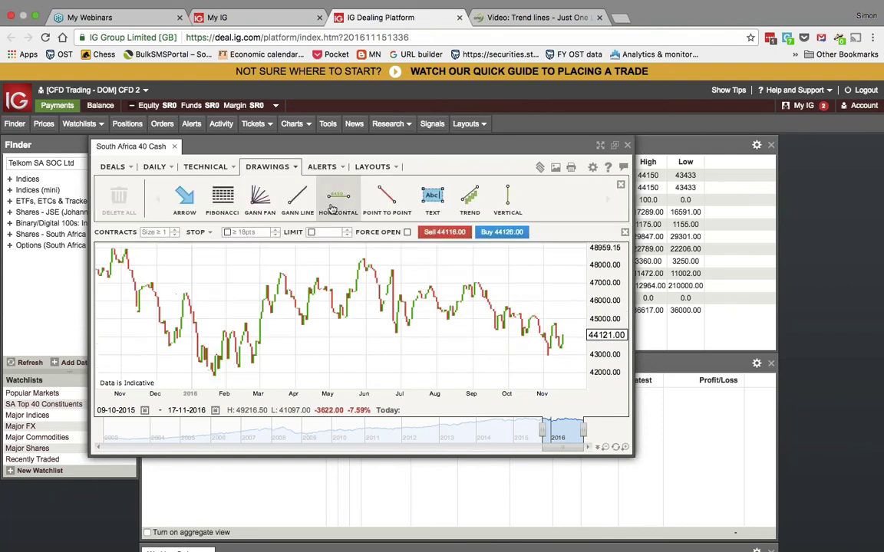
{"action": "left_click", "coordinate": [387, 198]}
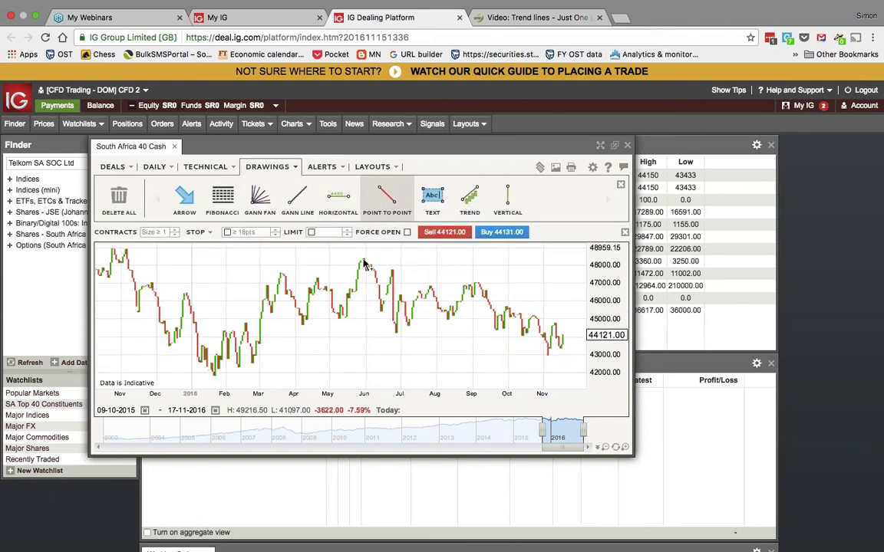
{"action": "left_click_drag", "start_coordinate": [365, 262], "coordinate": [585, 331]}
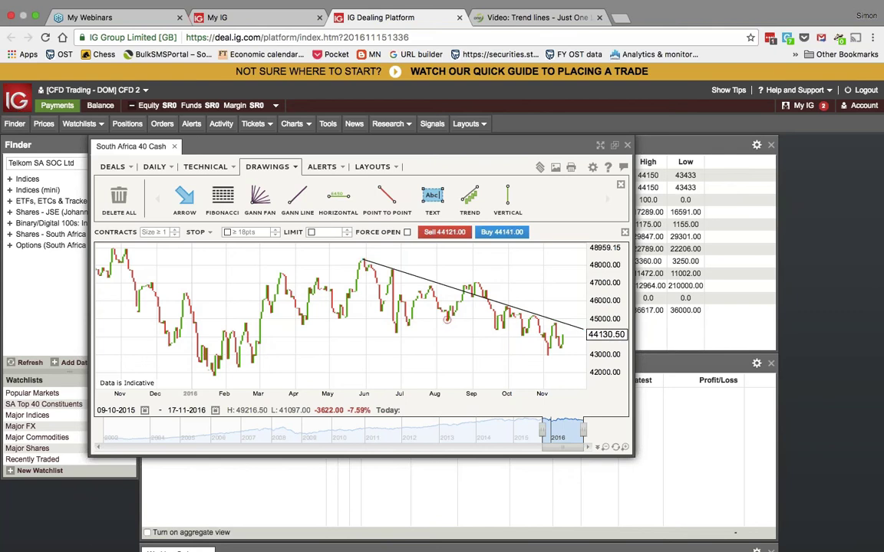
{"action": "left_click", "coordinate": [260, 165]}
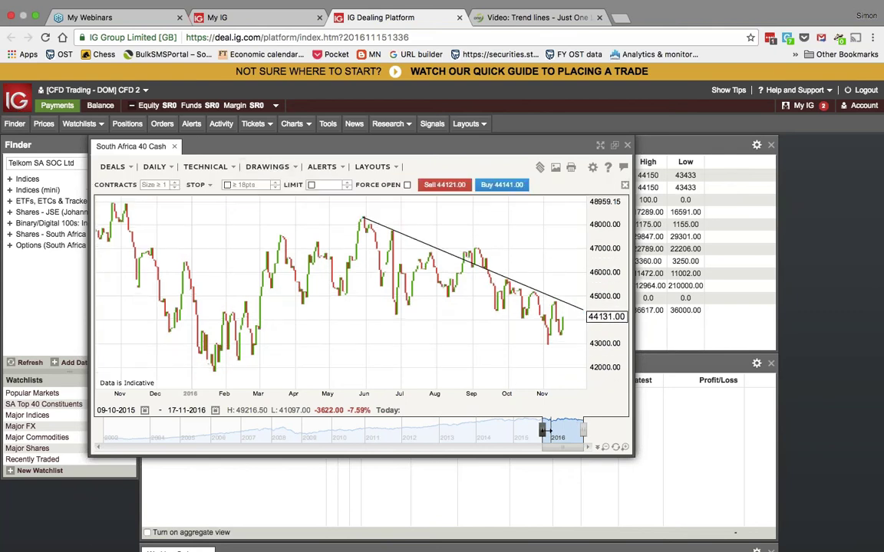
{"action": "left_click_drag", "start_coordinate": [539, 430], "coordinate": [563, 431]}
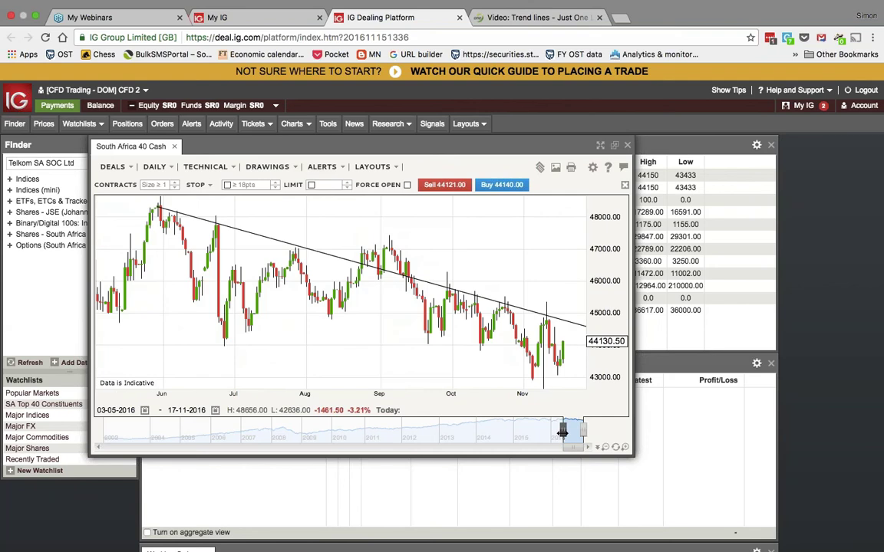
Delete the old trend line and redraw one from the June peak onto November's highs
{"action": "right_click", "coordinate": [583, 328]}
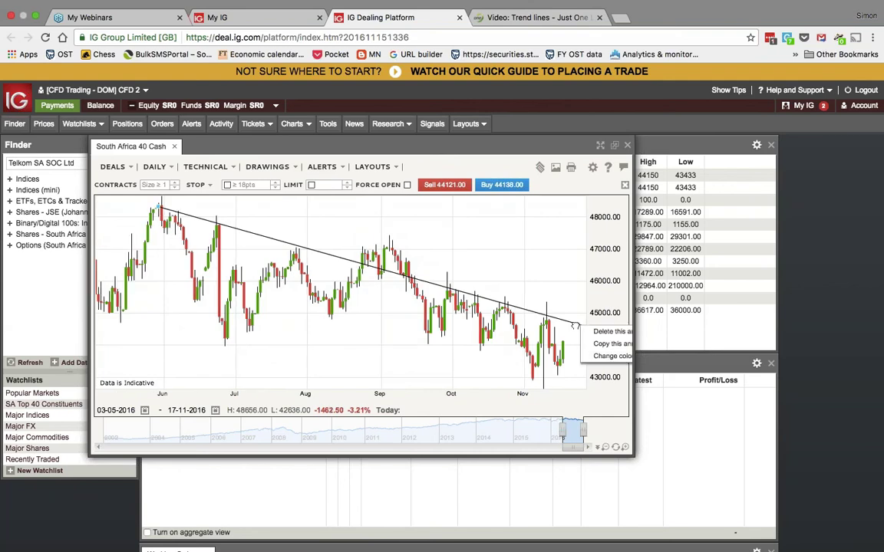
{"action": "left_click", "coordinate": [610, 331]}
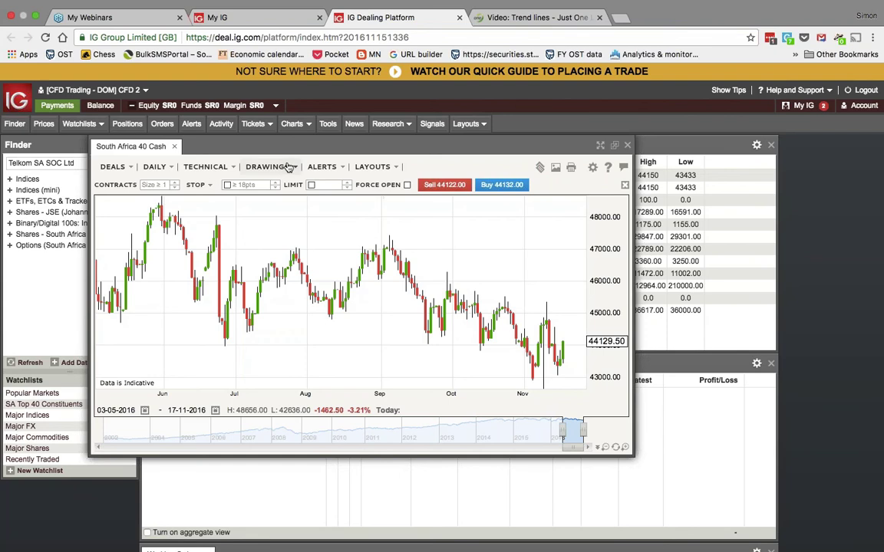
{"action": "left_click", "coordinate": [267, 167]}
{"action": "left_click", "coordinate": [387, 197]}
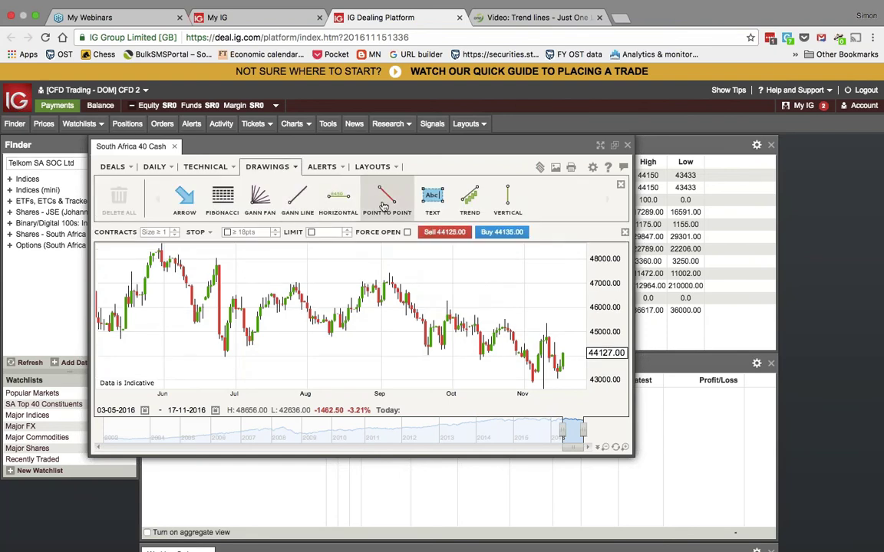
{"action": "left_click", "coordinate": [159, 248]}
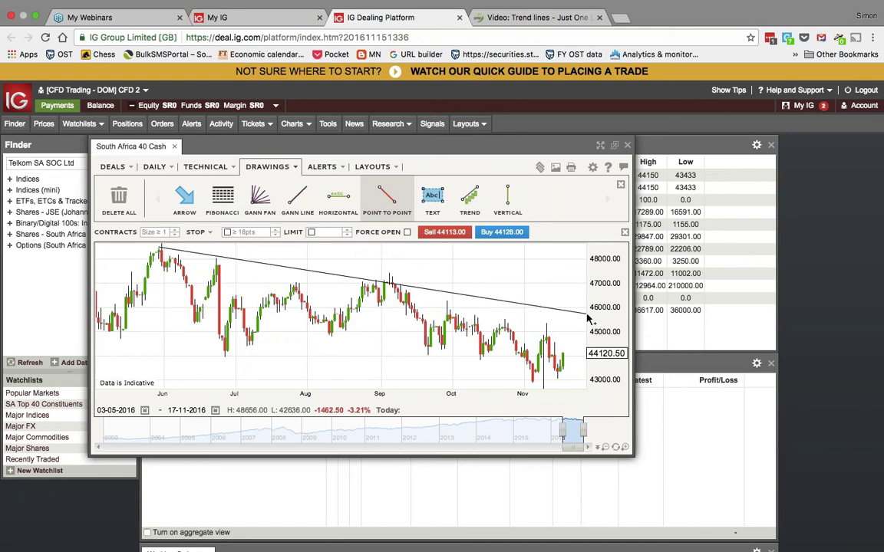
{"action": "left_click_drag", "start_coordinate": [587, 315], "coordinate": [579, 346]}
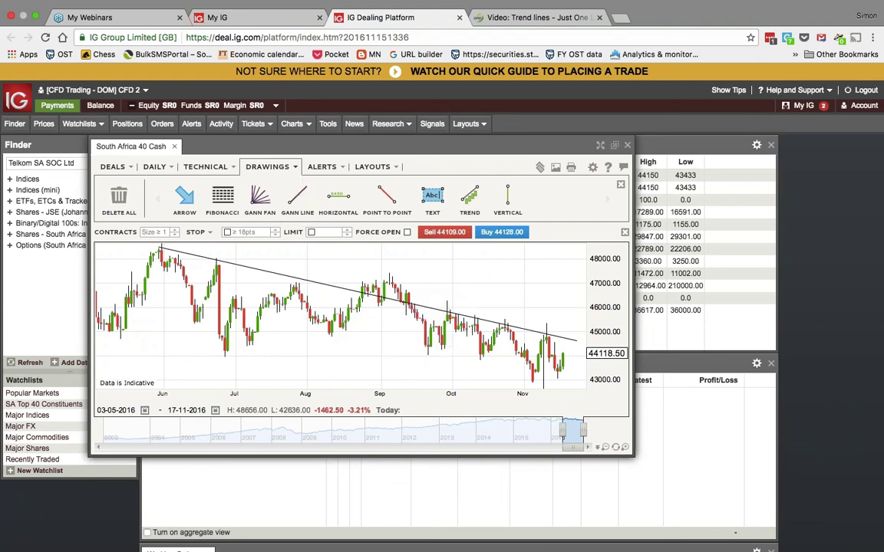
Place a horizontal line at 44118.82, then close the South Africa 40 Cash chart window
{"action": "left_click", "coordinate": [338, 198]}
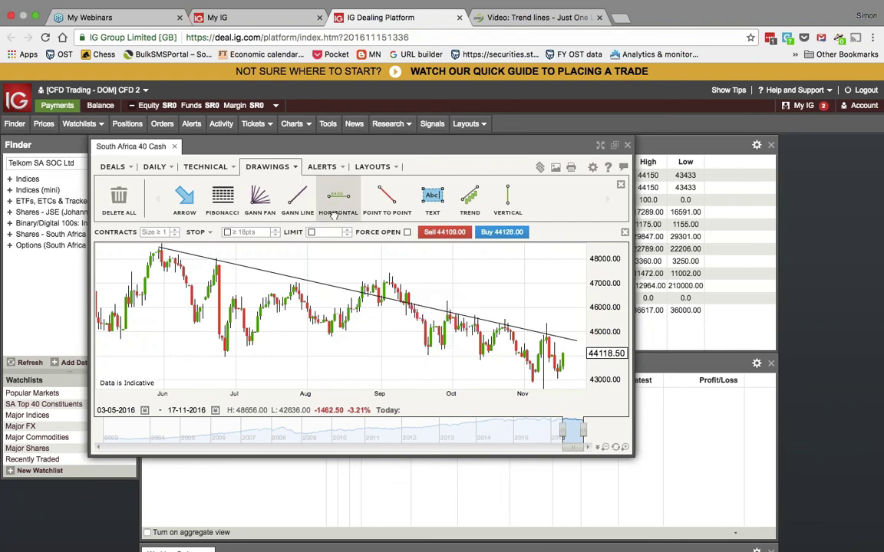
{"action": "left_click", "coordinate": [283, 356]}
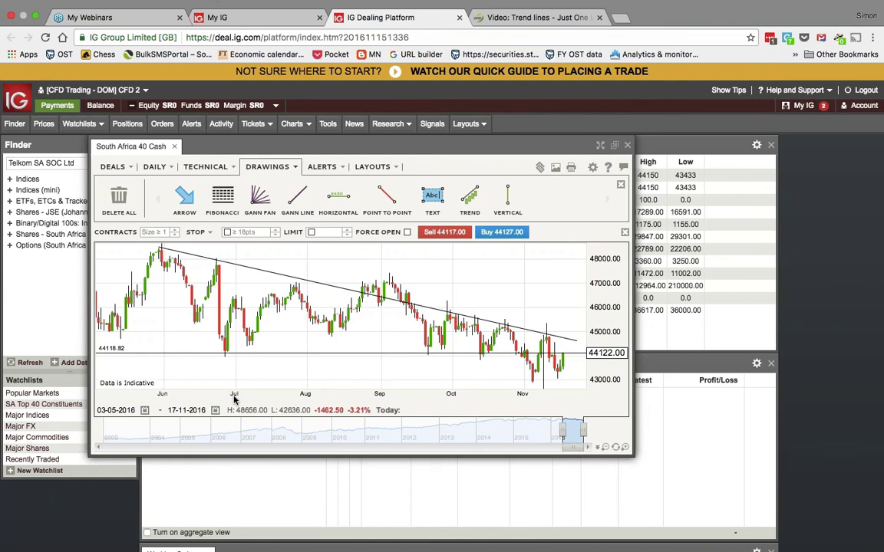
{"action": "right_click", "coordinate": [426, 308]}
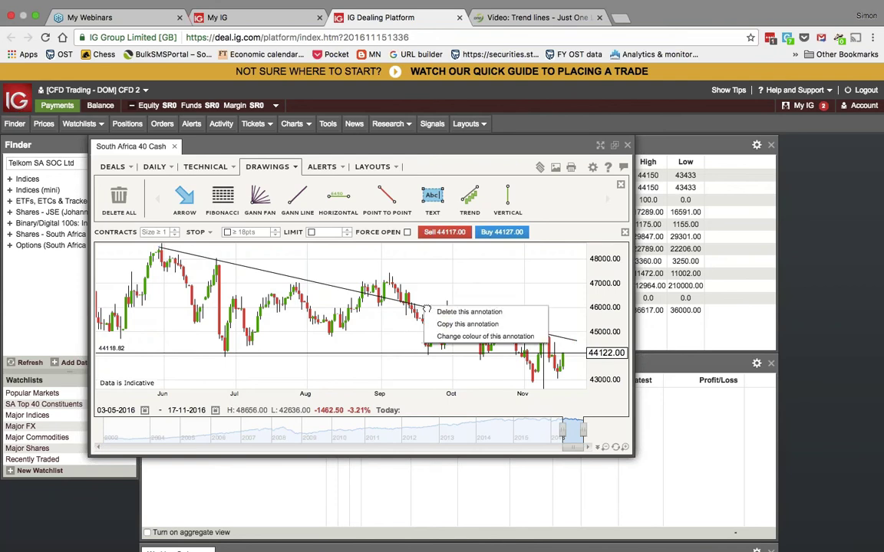
{"action": "left_click", "coordinate": [629, 145]}
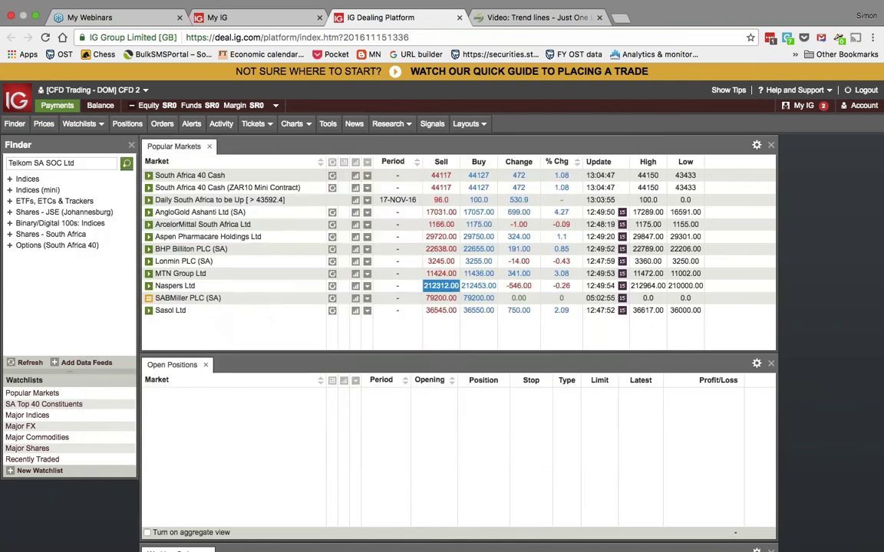
Toggle the browser out of and back into full screen, then open the Aspen Pharmacare Holdings chart
{"action": "left_click", "coordinate": [33, 16]}
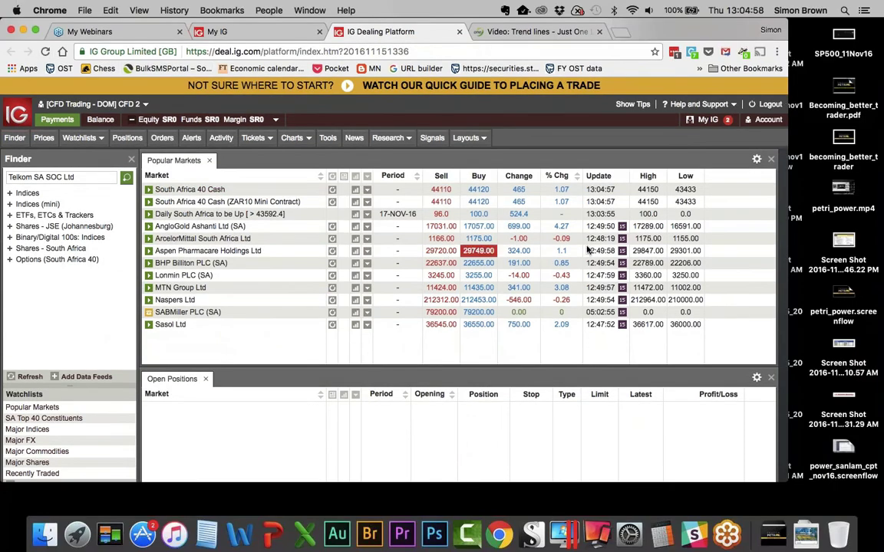
{"action": "left_click", "coordinate": [35, 29]}
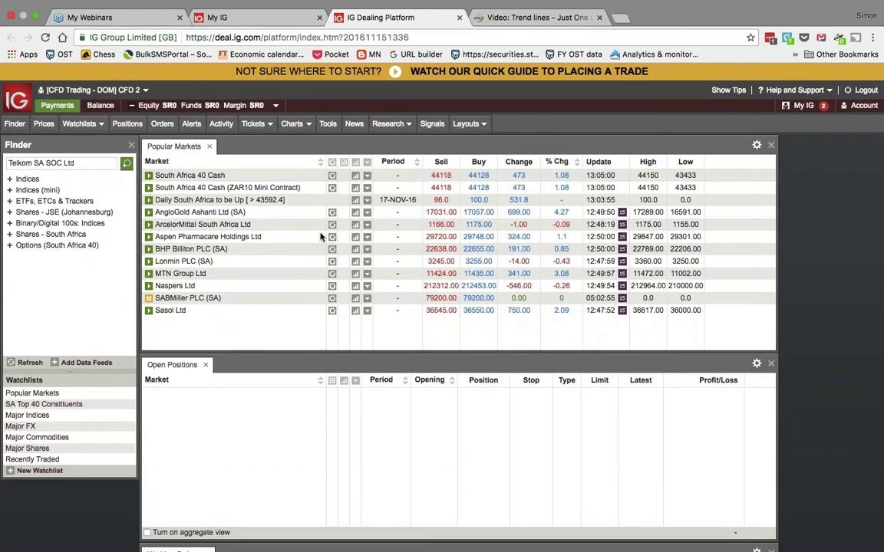
{"action": "left_click", "coordinate": [355, 238]}
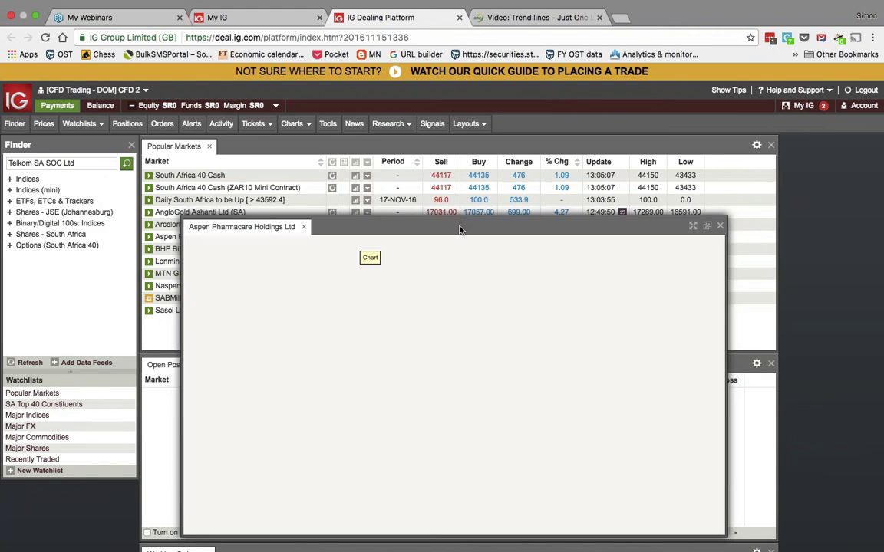
Move the Aspen chart window top-left and, after viewing longer history, show 19-02-2016 to 17-11-2016
{"action": "left_click_drag", "start_coordinate": [456, 225], "coordinate": [353, 144]}
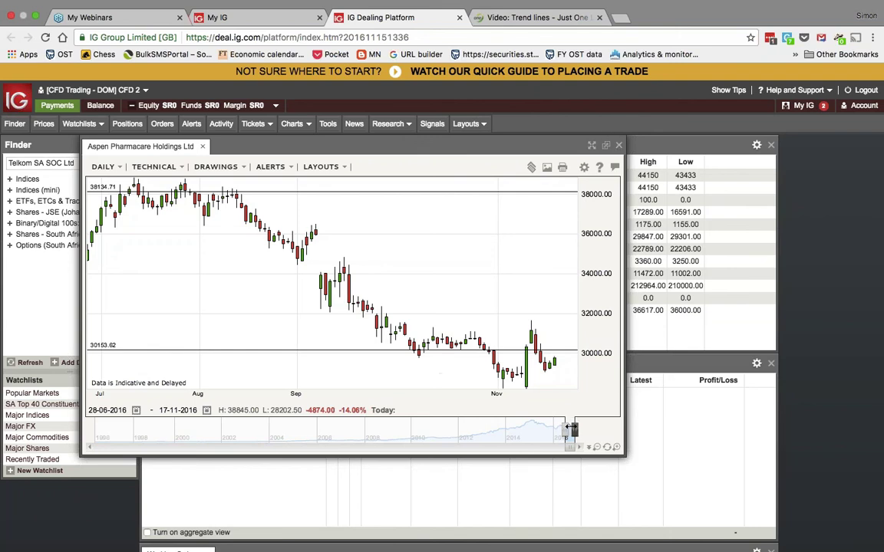
{"action": "left_click_drag", "start_coordinate": [568, 428], "coordinate": [538, 434]}
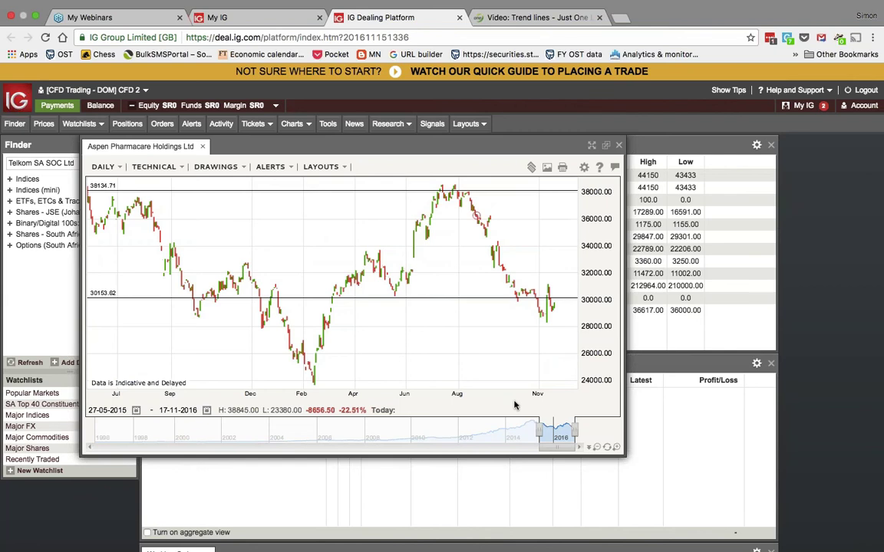
{"action": "left_click_drag", "start_coordinate": [537, 426], "coordinate": [559, 429]}
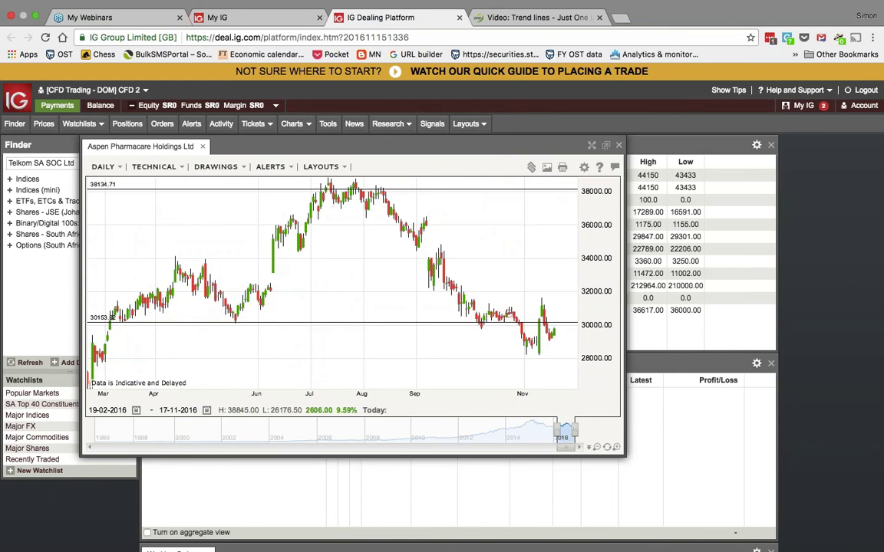
{"action": "mouse_move", "coordinate": [522, 352]}
{"action": "mouse_move", "coordinate": [519, 335]}
Add the MACD indicator from the TECHNICAL list below the Aspen Pharmacare price chart
{"action": "left_click", "coordinate": [153, 166]}
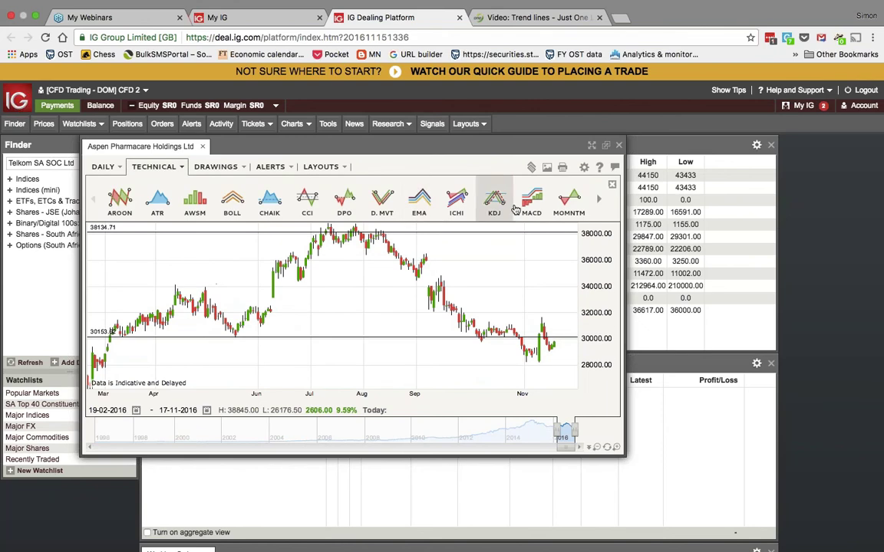
{"action": "left_click", "coordinate": [529, 201]}
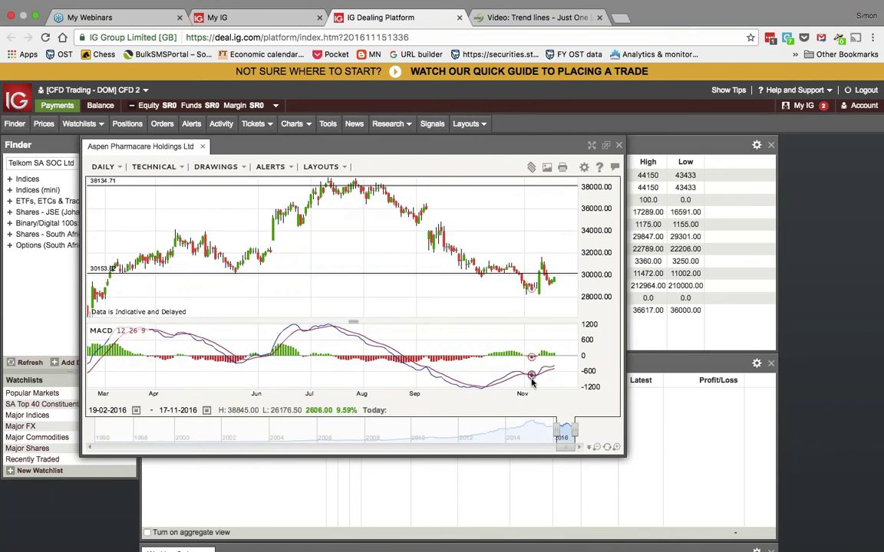
{"action": "mouse_move", "coordinate": [532, 384]}
Place a horizontal line at 31882.71 on the Aspen chart with the Horizontal drawing tool
{"action": "left_click", "coordinate": [222, 167]}
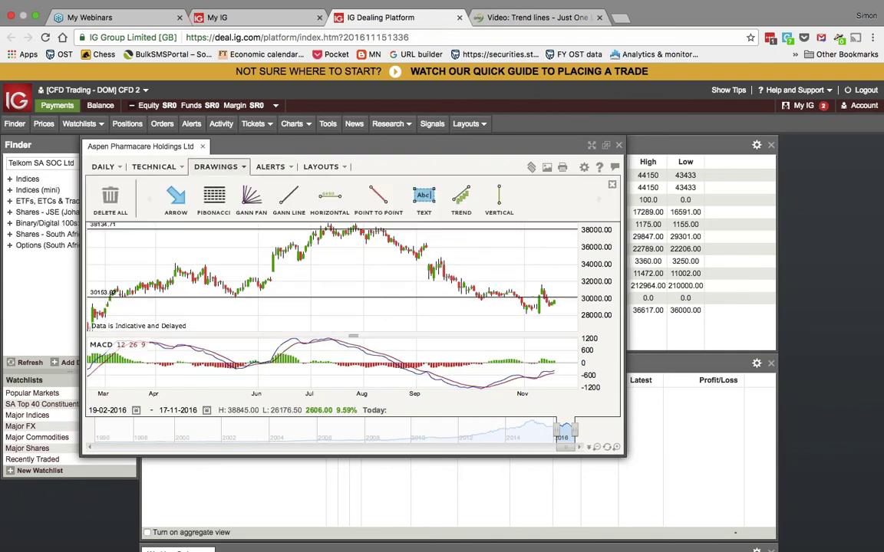
{"action": "left_click", "coordinate": [328, 201]}
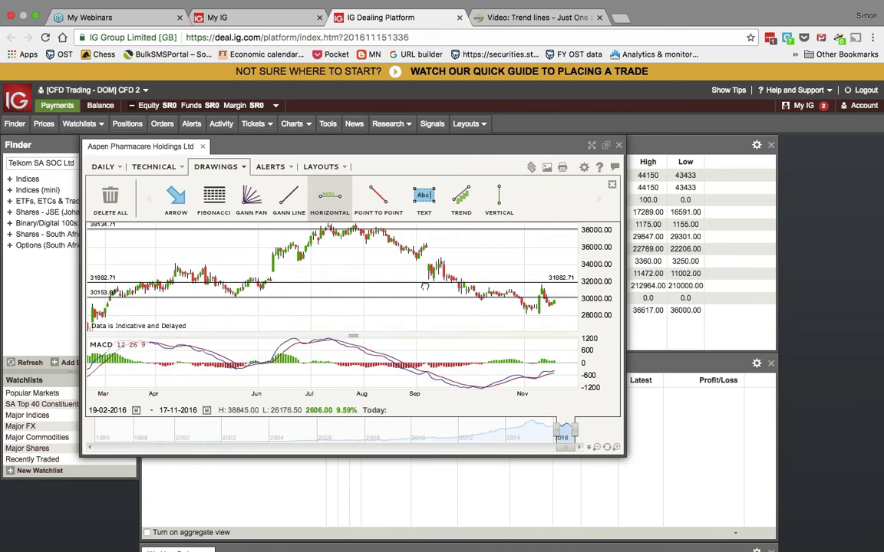
{"action": "left_click", "coordinate": [424, 286]}
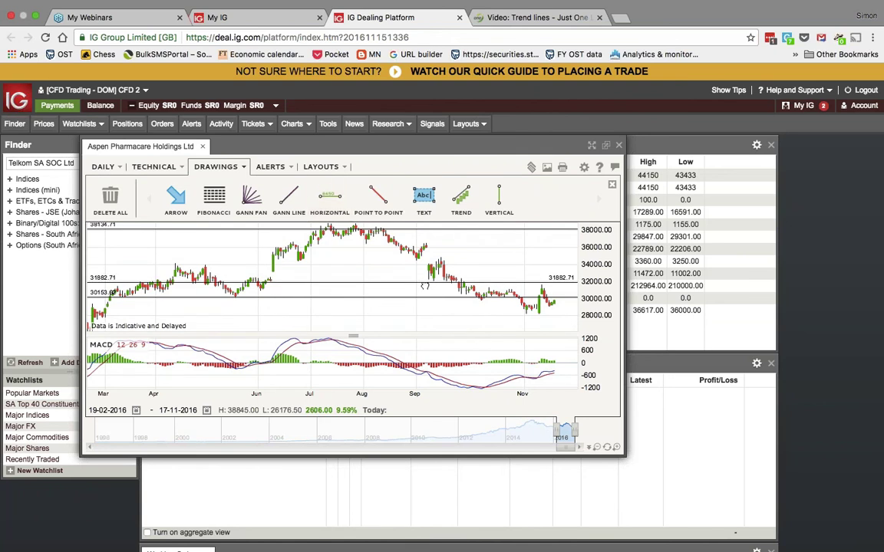
{"action": "left_click", "coordinate": [233, 169]}
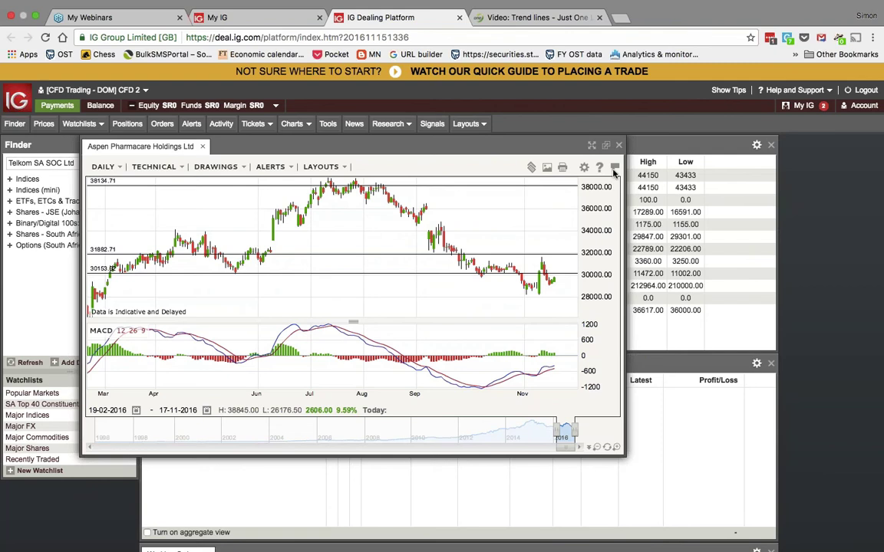
Close the Aspen Pharmacare chart window to reveal the Popular Markets list
{"action": "left_click", "coordinate": [618, 145]}
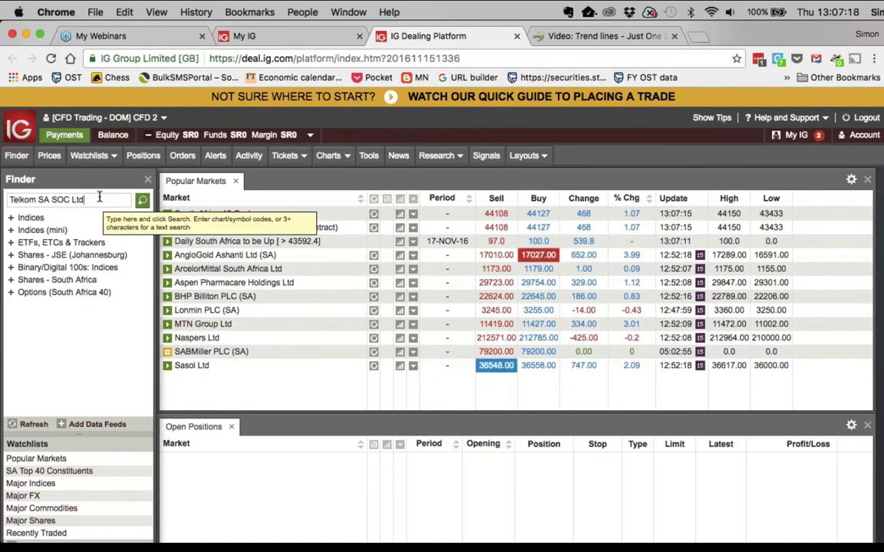
Open the Telkom SA SOC Ltd chart and set its range to 19-03-2016 through 17-11-2016
{"action": "left_click", "coordinate": [142, 199]}
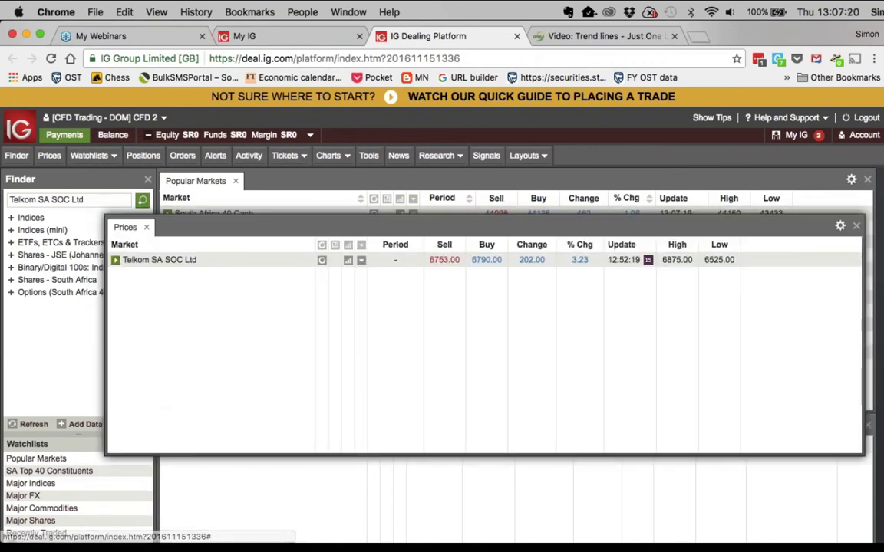
{"action": "left_click", "coordinate": [347, 260]}
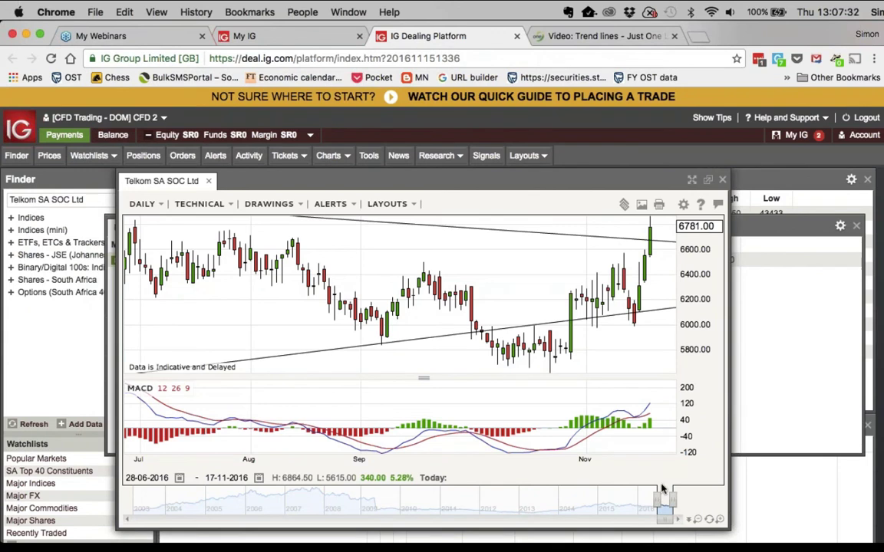
{"action": "left_click_drag", "start_coordinate": [653, 499], "coordinate": [617, 500]}
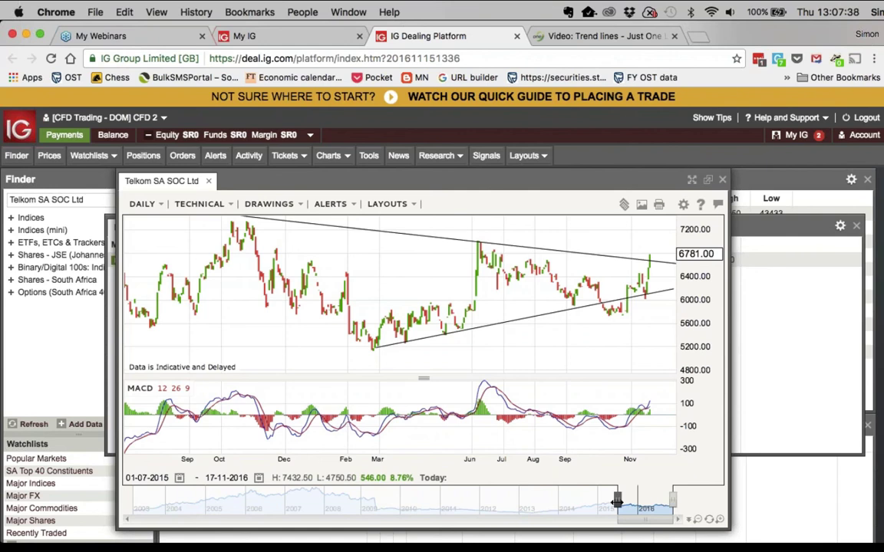
{"action": "left_click_drag", "start_coordinate": [617, 500], "coordinate": [595, 509]}
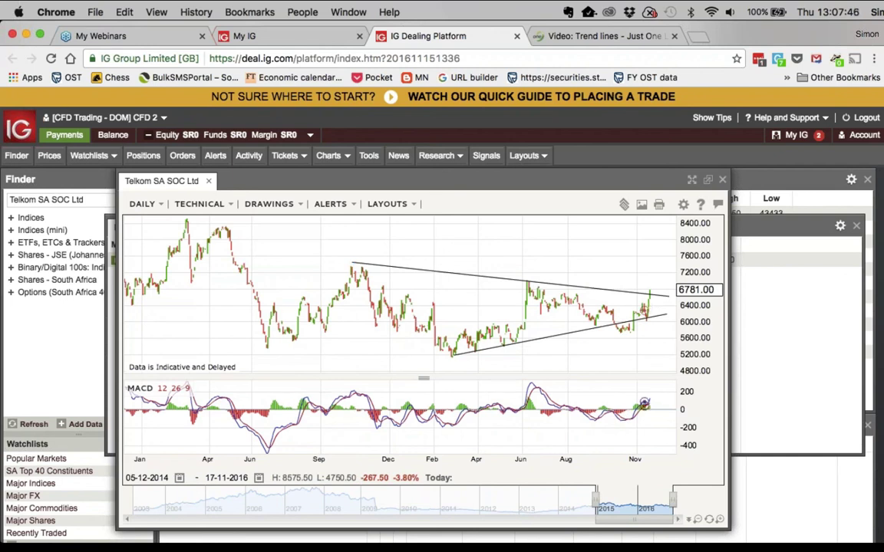
{"action": "mouse_move", "coordinate": [645, 404]}
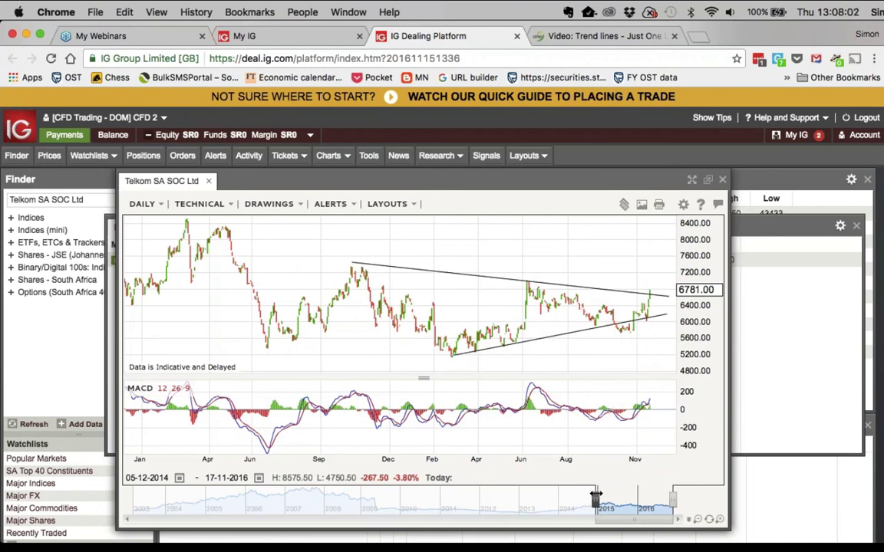
{"action": "left_click_drag", "start_coordinate": [595, 497], "coordinate": [646, 498]}
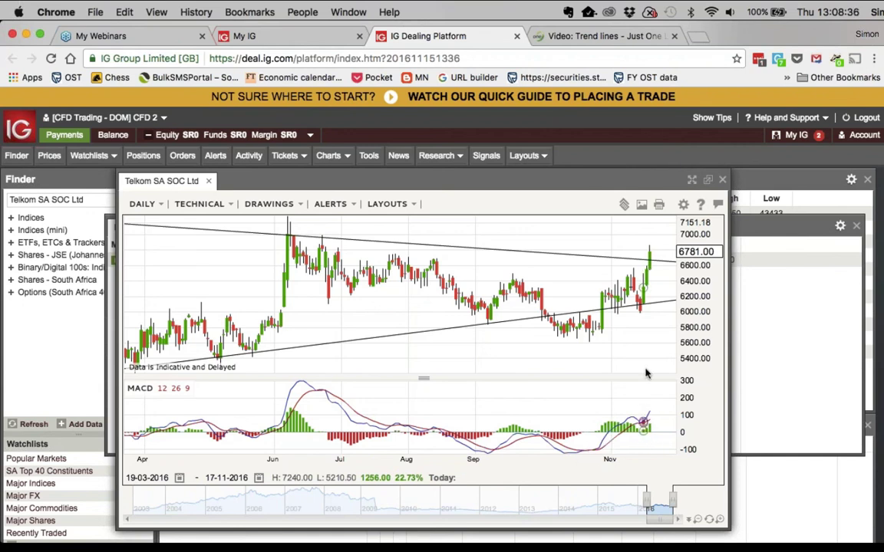
Close the Telkom chart, move its prices panel aside, and open the Sasol Ltd daily chart
{"action": "mouse_move", "coordinate": [643, 301]}
{"action": "left_click", "coordinate": [722, 180]}
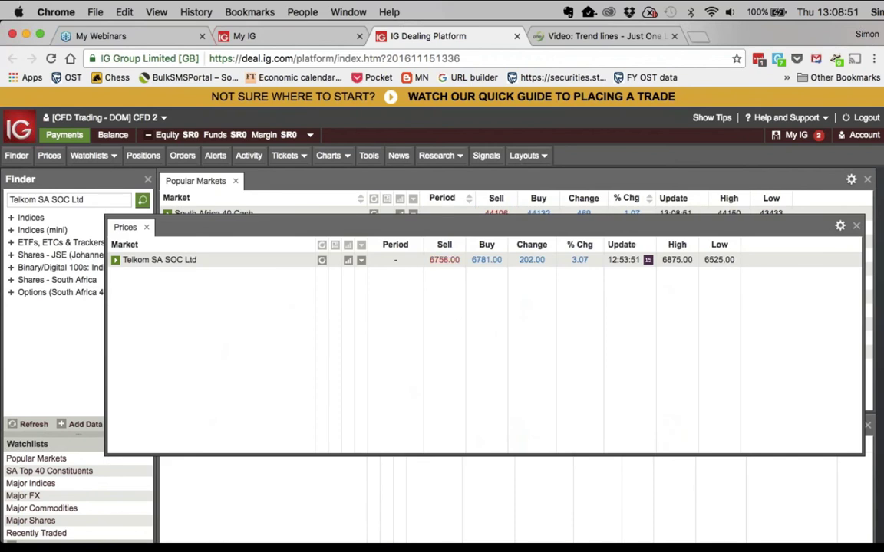
{"action": "left_click_drag", "start_coordinate": [522, 224], "coordinate": [329, 221]}
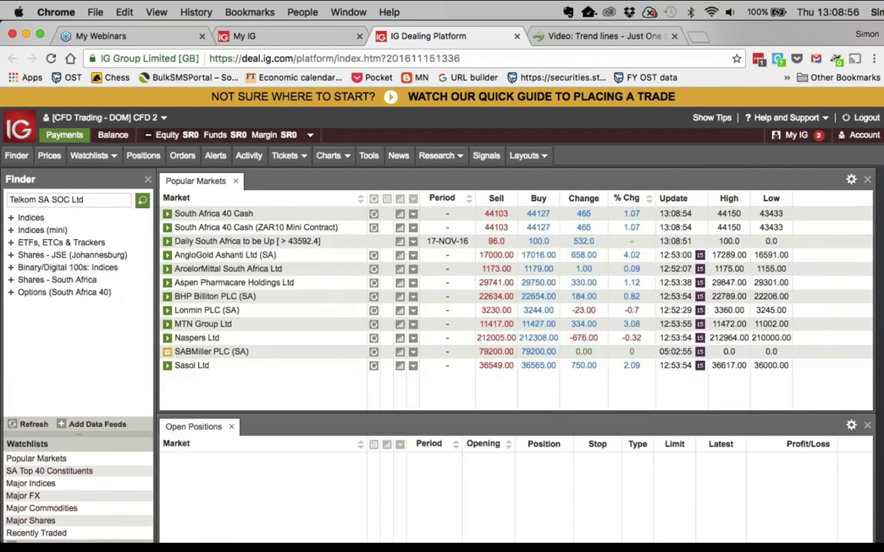
{"action": "left_click", "coordinate": [400, 367]}
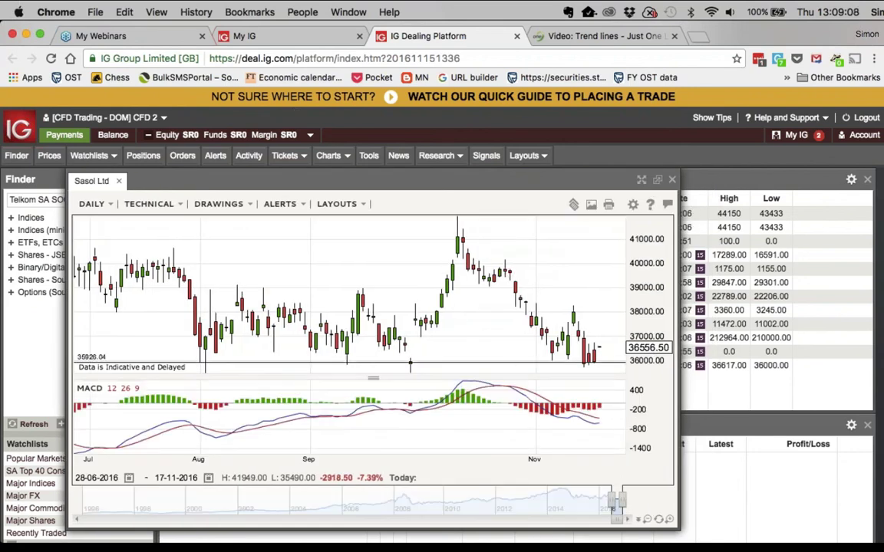
Extend the Sasol chart's date range back through mid-2014 to 2012
{"action": "left_click_drag", "start_coordinate": [610, 499], "coordinate": [561, 500]}
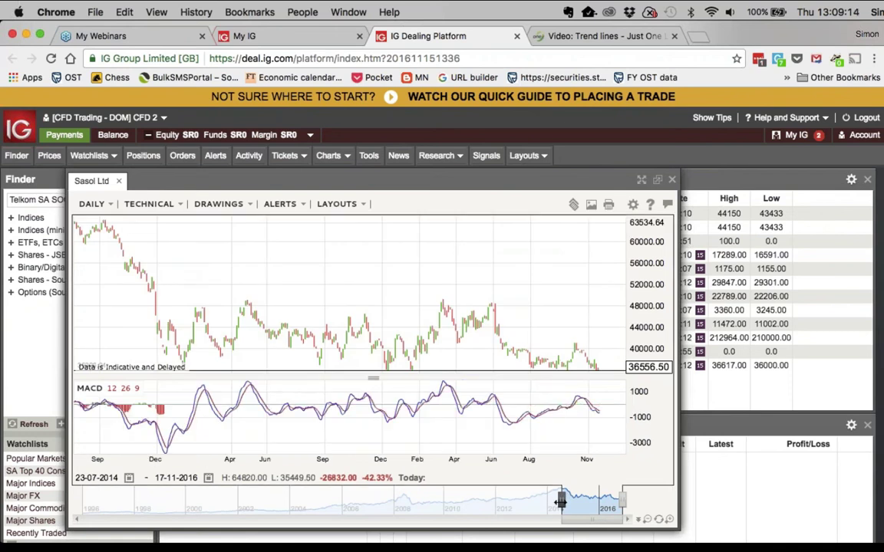
{"action": "mouse_move", "coordinate": [182, 409]}
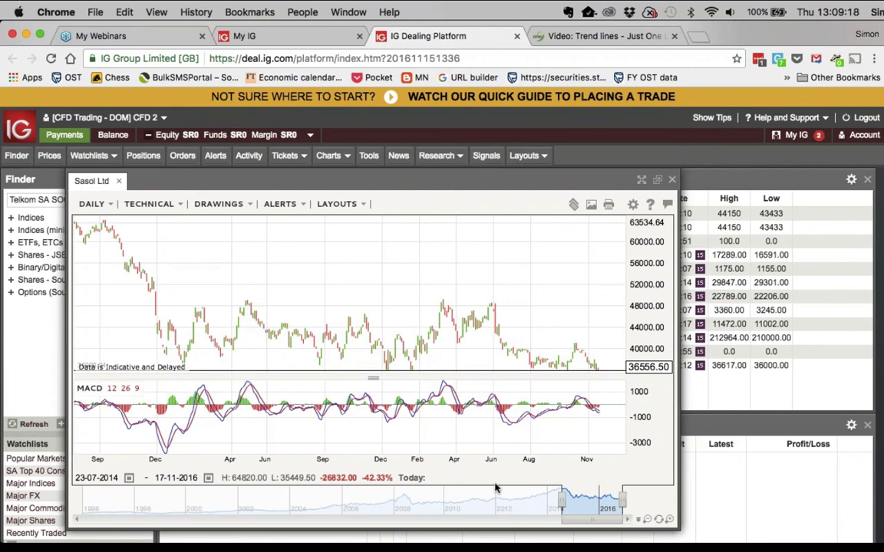
{"action": "left_click_drag", "start_coordinate": [561, 500], "coordinate": [501, 499]}
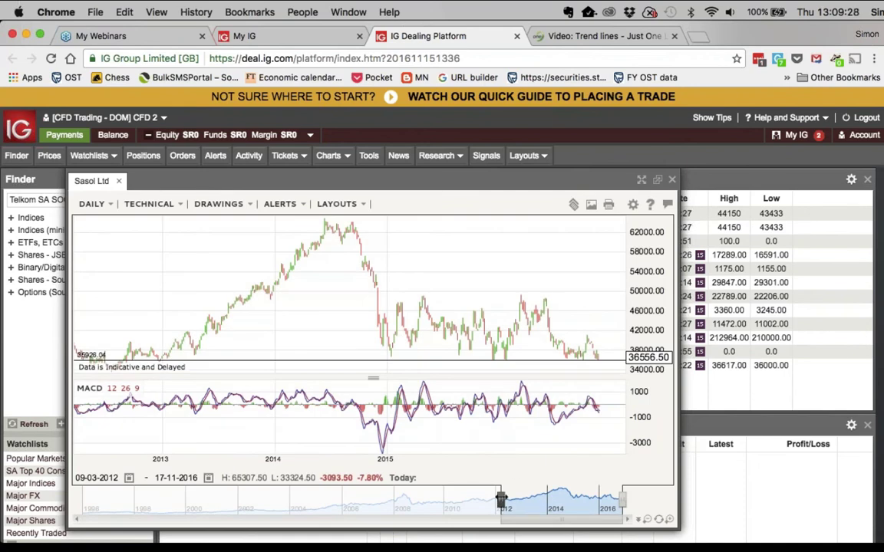
Narrow the Sasol chart to 08-06-2016 through 17-11-2016, showing the 35886.75 support line
{"action": "left_click_drag", "start_coordinate": [501, 500], "coordinate": [579, 500]}
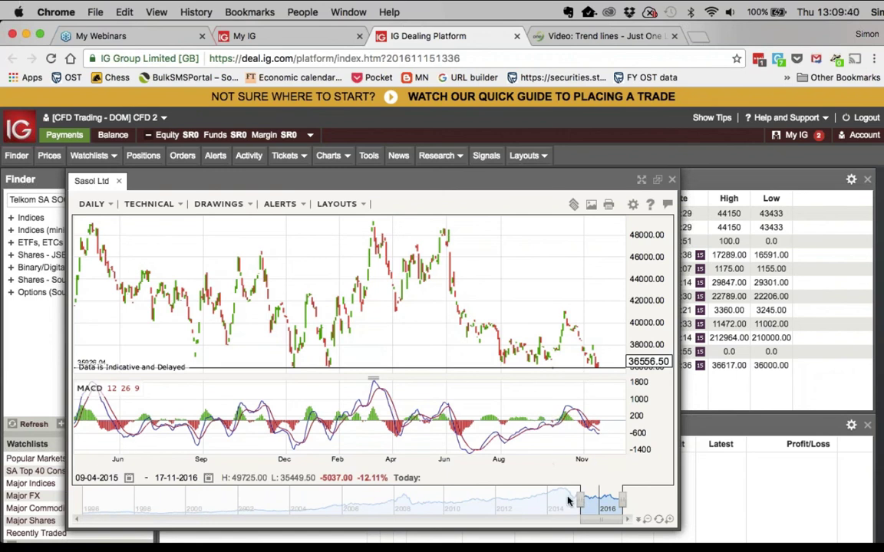
{"action": "left_click_drag", "start_coordinate": [579, 500], "coordinate": [602, 500]}
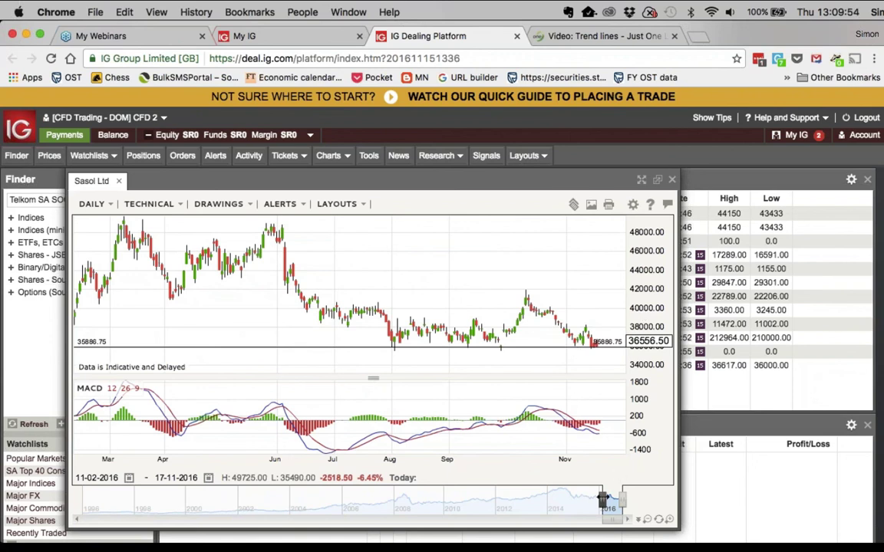
{"action": "left_click_drag", "start_coordinate": [602, 500], "coordinate": [610, 498]}
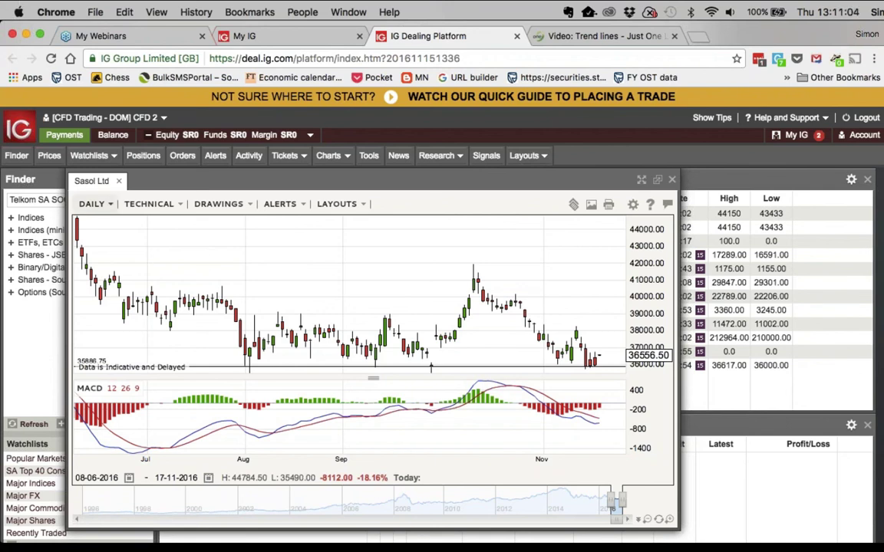
{"action": "left_click", "coordinate": [91, 203]}
{"action": "left_click", "coordinate": [163, 224]}
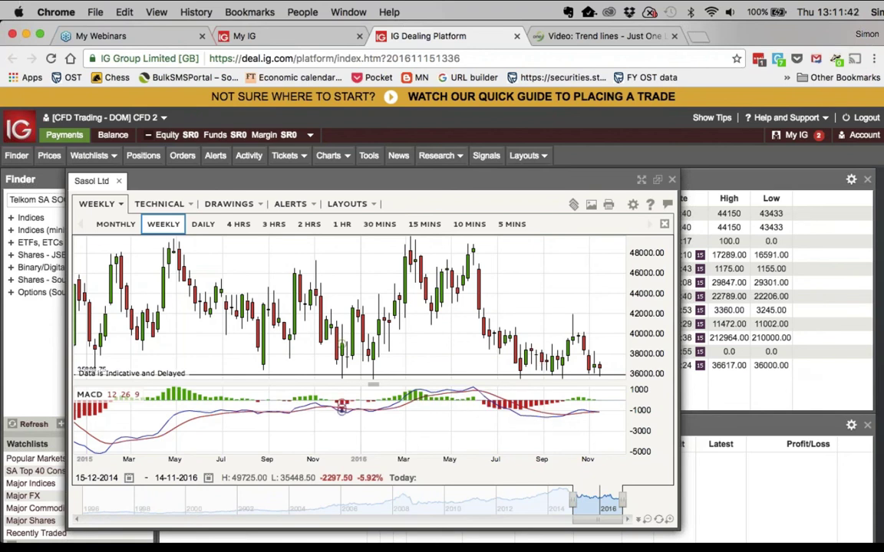
{"action": "mouse_move", "coordinate": [454, 293]}
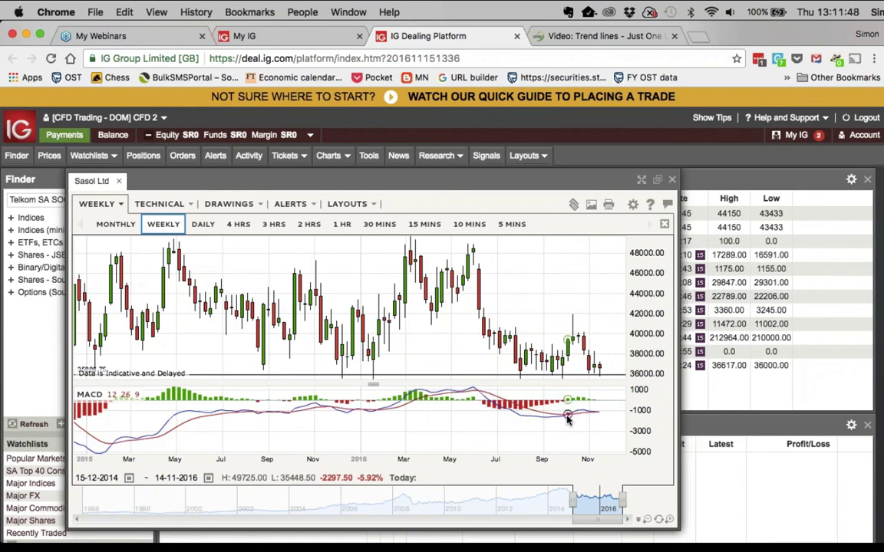
{"action": "mouse_move", "coordinate": [566, 418]}
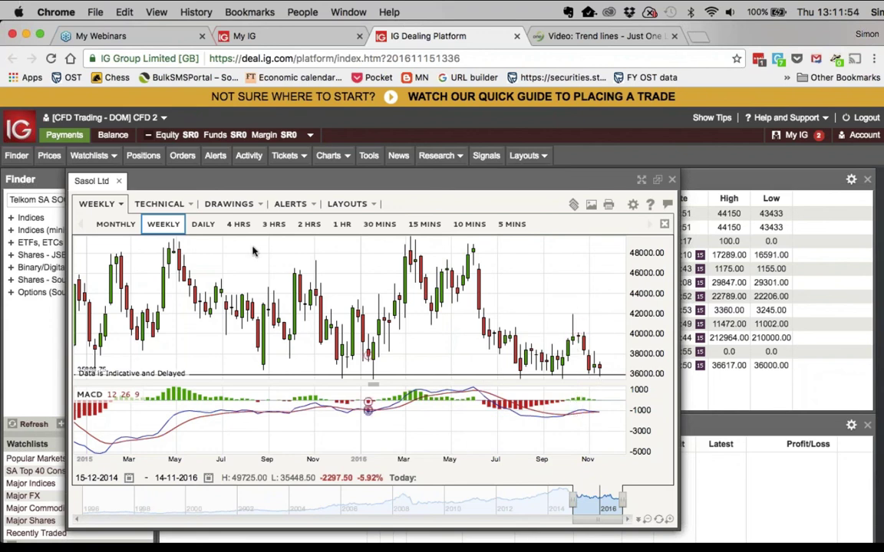
{"action": "left_click", "coordinate": [197, 224]}
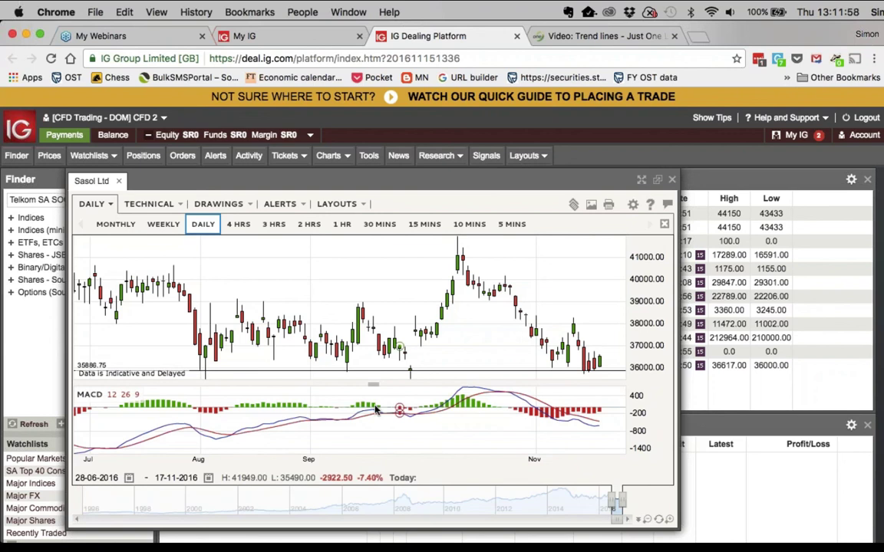
{"action": "mouse_move", "coordinate": [373, 445]}
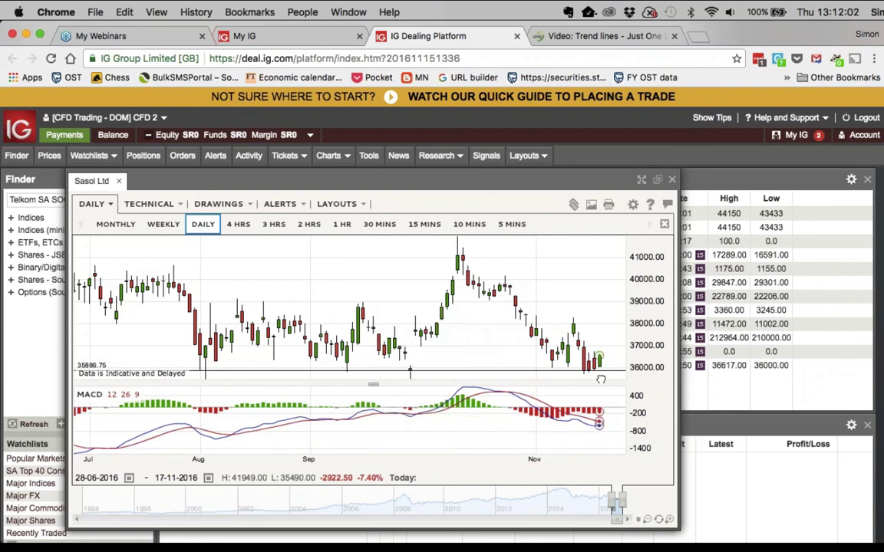
{"action": "mouse_move", "coordinate": [599, 362]}
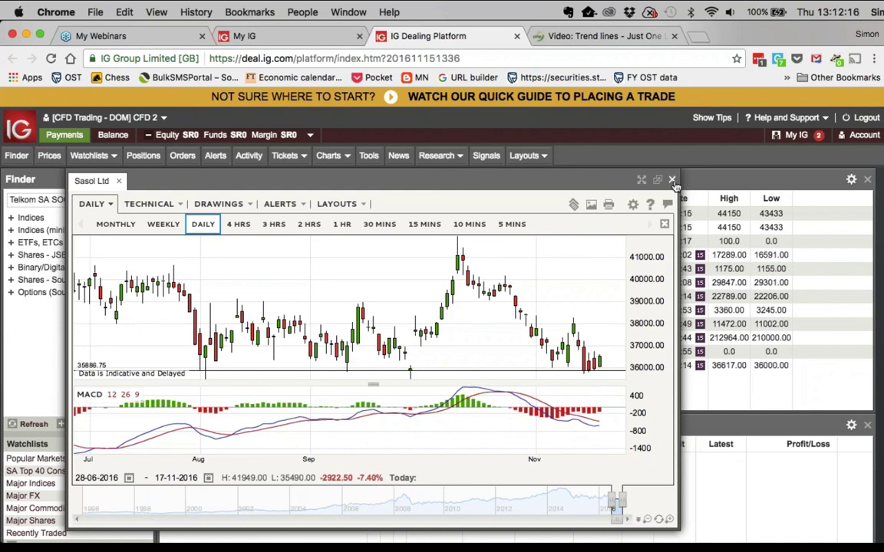
{"action": "mouse_move", "coordinate": [540, 332]}
{"action": "mouse_move", "coordinate": [410, 372]}
{"action": "mouse_move", "coordinate": [413, 336]}
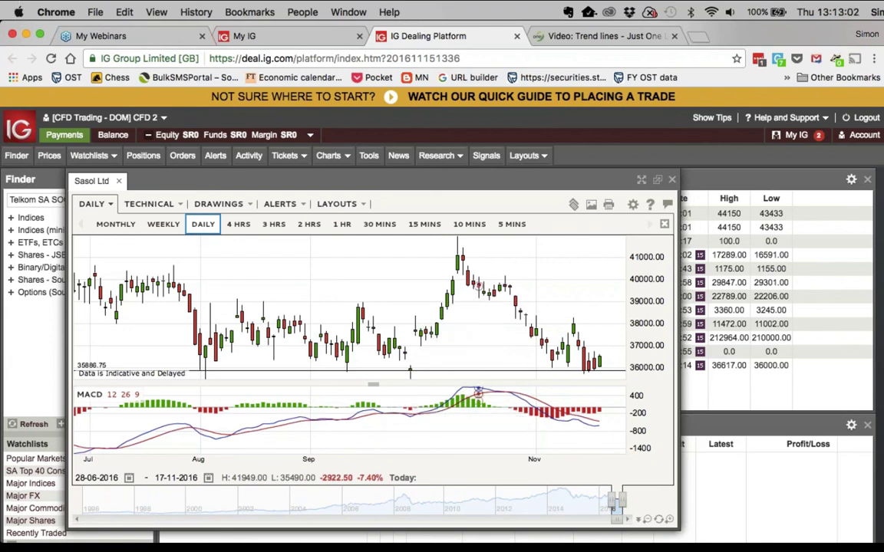
{"action": "mouse_move", "coordinate": [478, 286]}
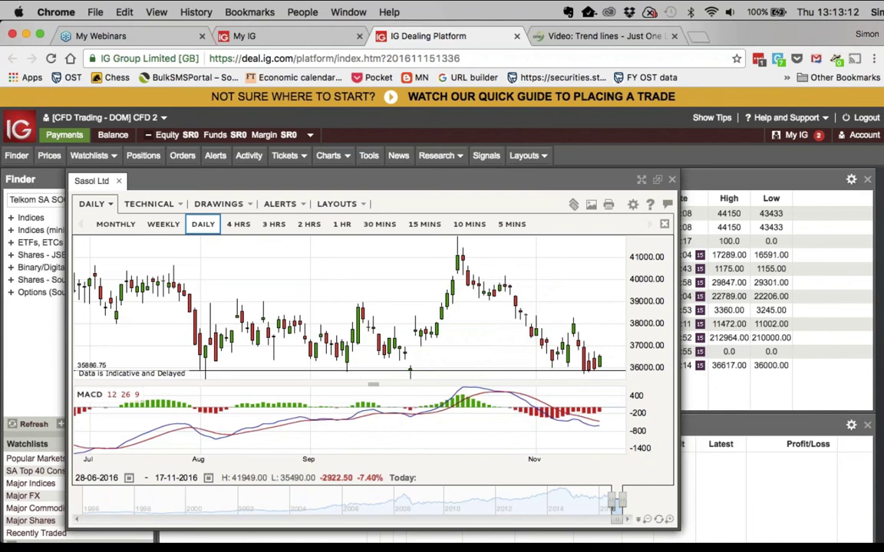
Close the Sasol chart and load Brait SE (SA) prices by searching 'brait'
{"action": "left_click", "coordinate": [670, 182]}
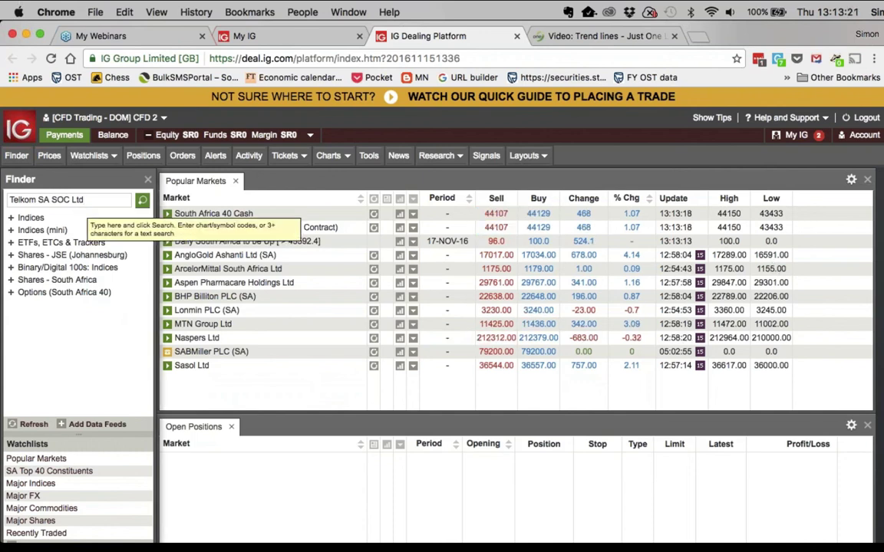
{"action": "left_click", "coordinate": [93, 200]}
{"action": "key", "text": "BackSpace"}
{"action": "key", "text": "BackSpace"}
{"action": "key", "text": "BackSpace"}
{"action": "key", "text": "BackSpace"}
{"action": "key", "text": "BackSpace"}
{"action": "key", "text": "BackSpace"}
{"action": "key", "text": "BackSpace"}
{"action": "key", "text": "BackSpace"}
{"action": "key", "text": "BackSpace"}
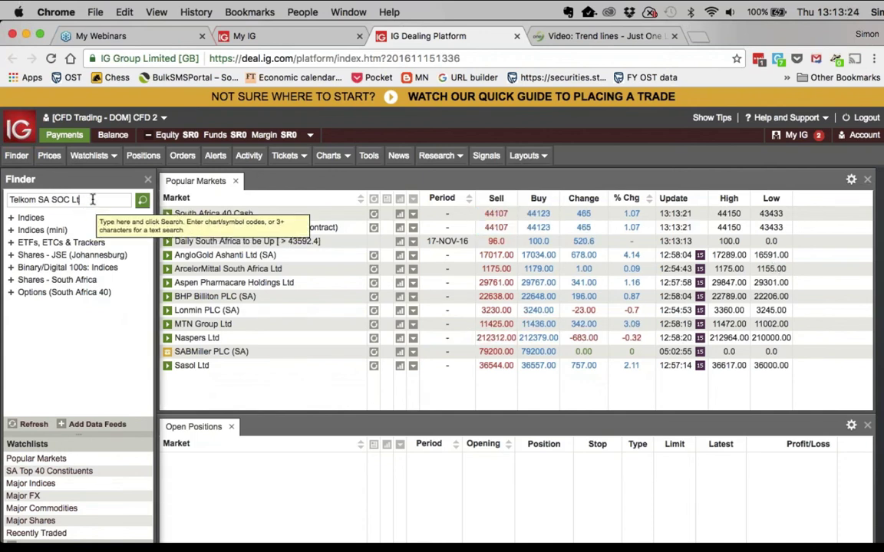
{"action": "key", "text": "BackSpace"}
{"action": "key", "text": "BackSpace"}
{"action": "key", "text": "BackSpace"}
{"action": "key", "text": "BackSpace"}
{"action": "key", "text": "BackSpace"}
{"action": "key", "text": "BackSpace"}
{"action": "key", "text": "BackSpace"}
{"action": "key", "text": "BackSpace"}
{"action": "type", "text": "brait"}
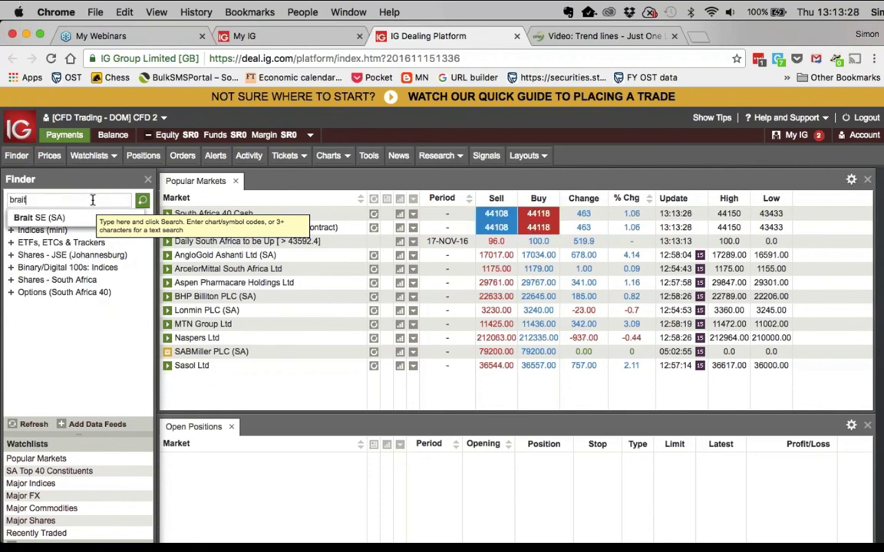
{"action": "left_click", "coordinate": [77, 222]}
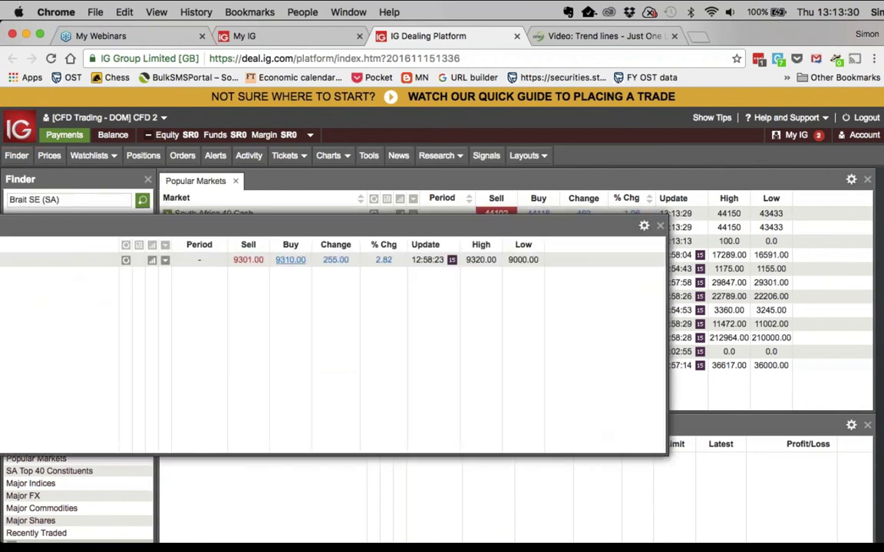
Open the Brait SE (SA) daily candlestick chart with its descending support line
{"action": "left_click", "coordinate": [153, 261]}
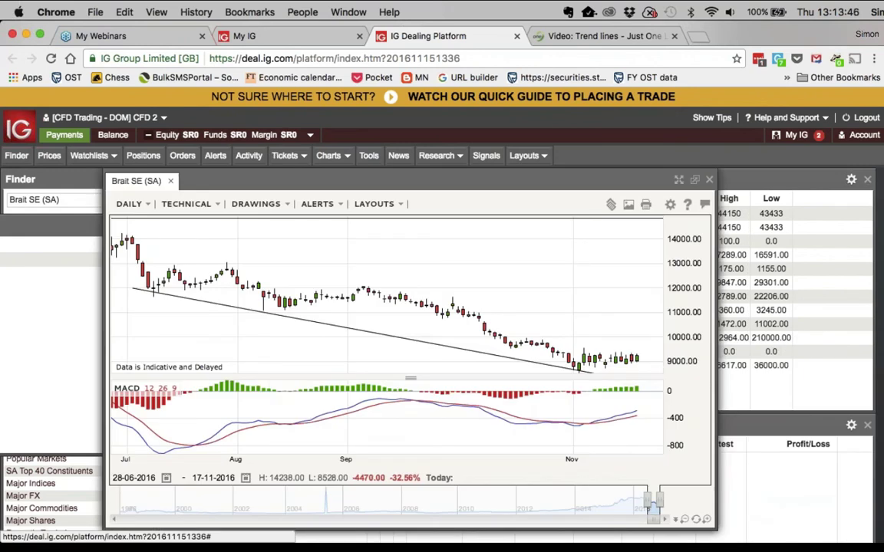
{"action": "left_click_drag", "start_coordinate": [389, 189], "coordinate": [388, 189]}
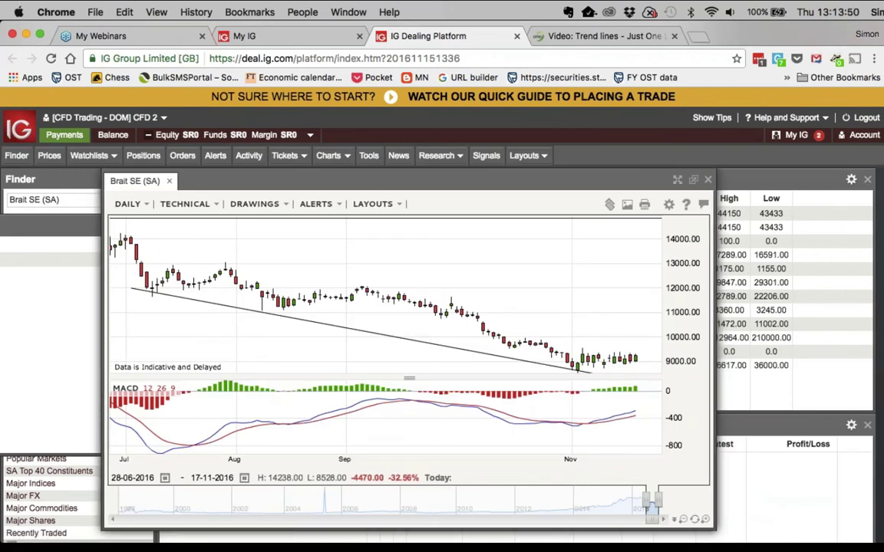
{"action": "left_click_drag", "start_coordinate": [533, 178], "coordinate": [533, 178]}
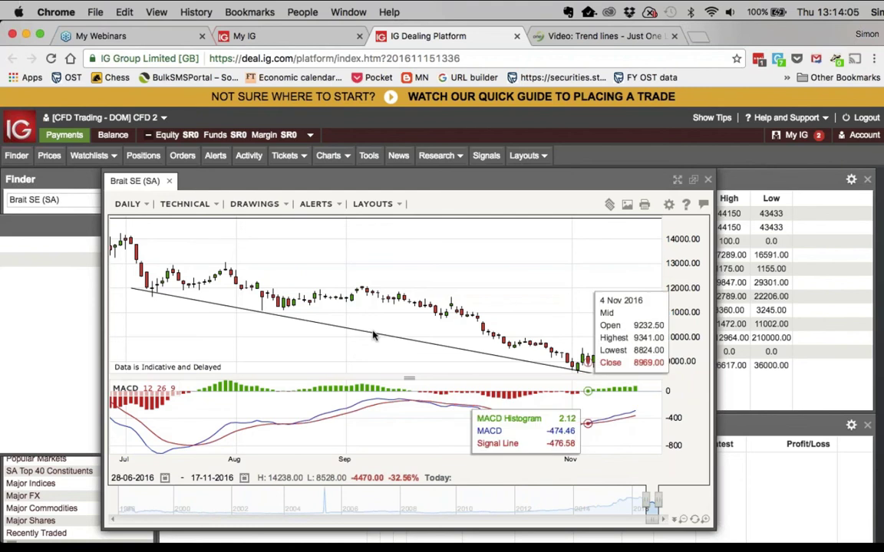
View Brait on weekly candles, then return to daily and extend back to 06-09-2014
{"action": "left_click", "coordinate": [142, 209]}
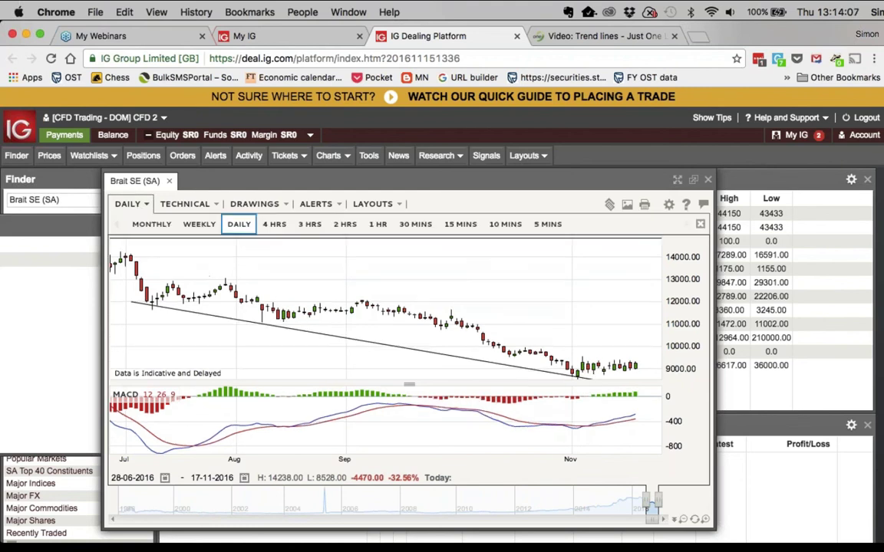
{"action": "left_click", "coordinate": [199, 223]}
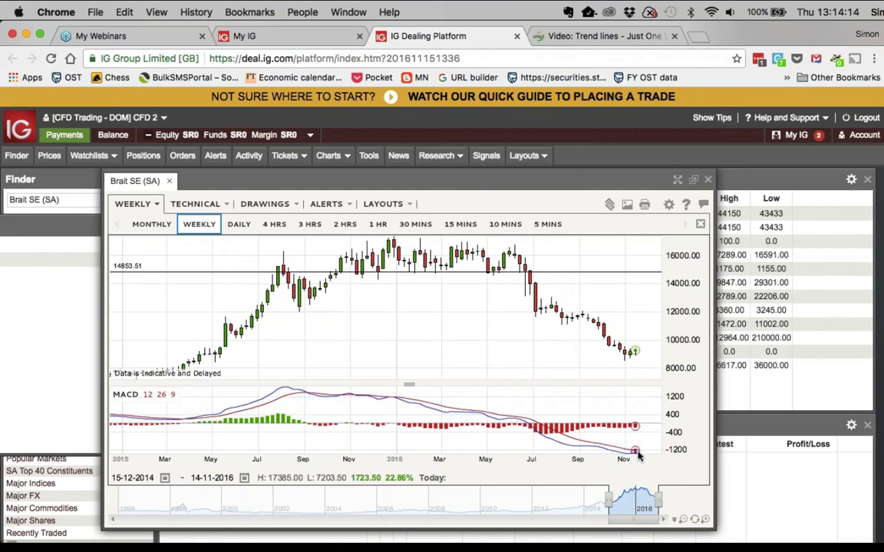
{"action": "mouse_move", "coordinate": [637, 455]}
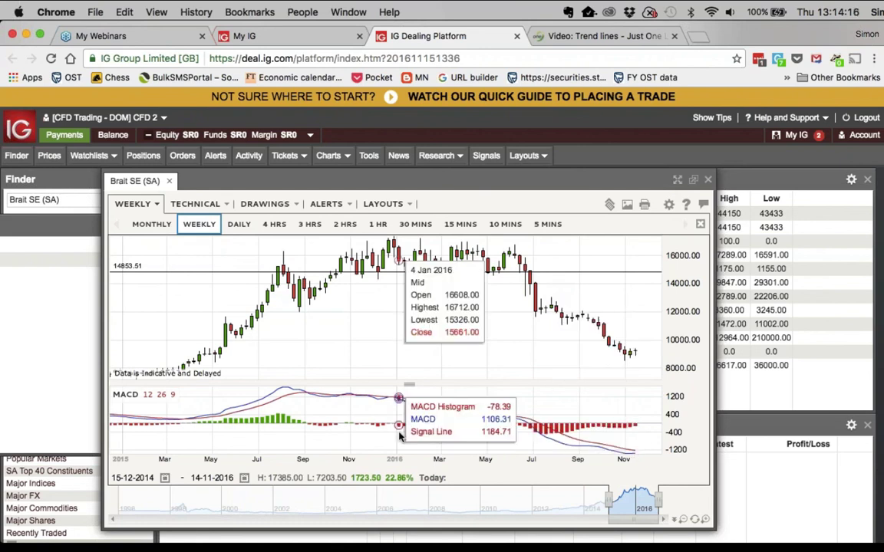
{"action": "left_click", "coordinate": [239, 224]}
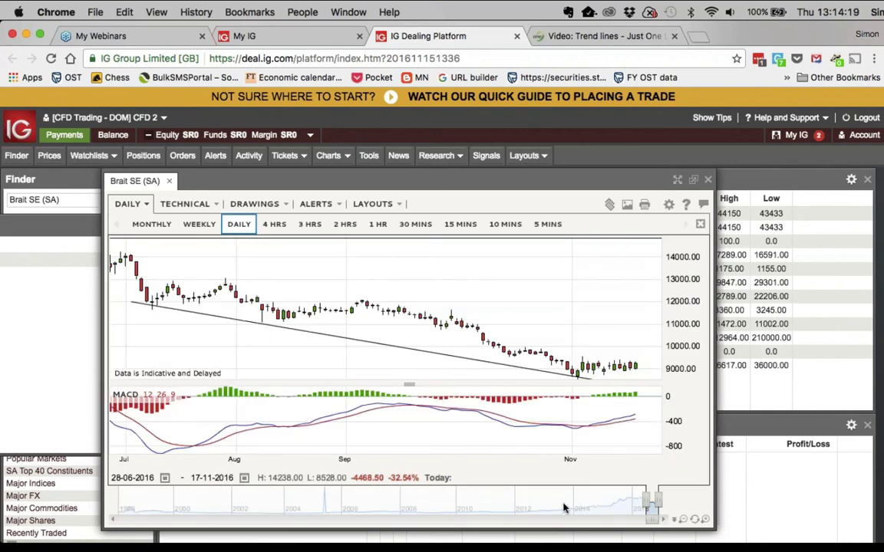
{"action": "left_click_drag", "start_coordinate": [645, 499], "coordinate": [592, 499]}
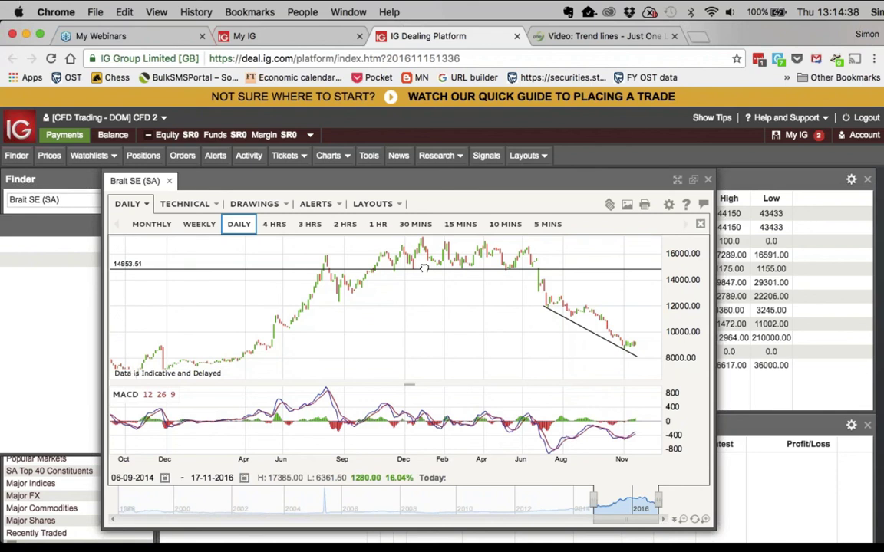
Delete the 14853.51 horizontal line and copy the falling trend line above prices as a channel
{"action": "right_click", "coordinate": [430, 270]}
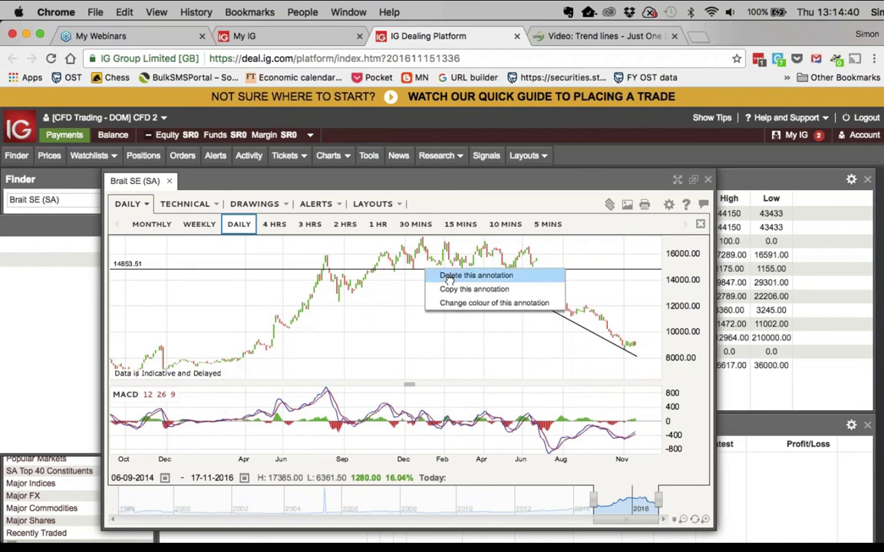
{"action": "left_click", "coordinate": [464, 275]}
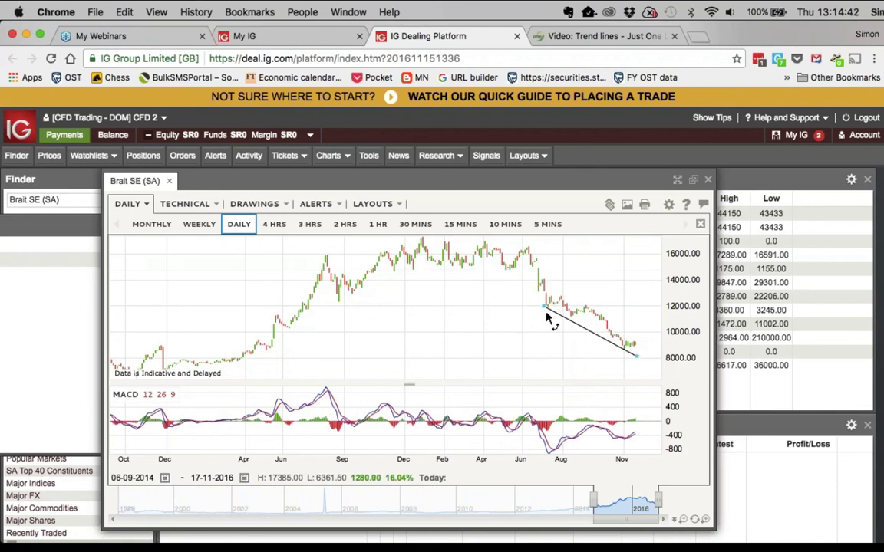
{"action": "right_click", "coordinate": [591, 333]}
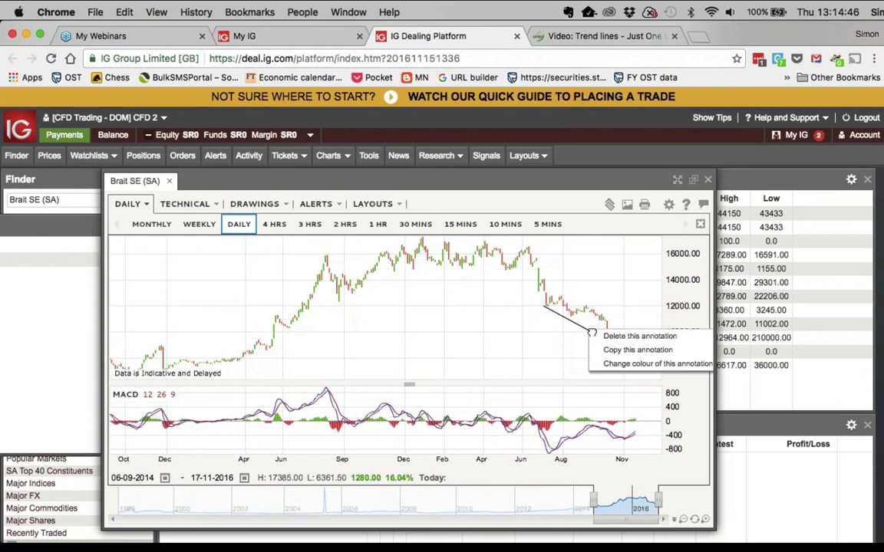
{"action": "left_click", "coordinate": [635, 350]}
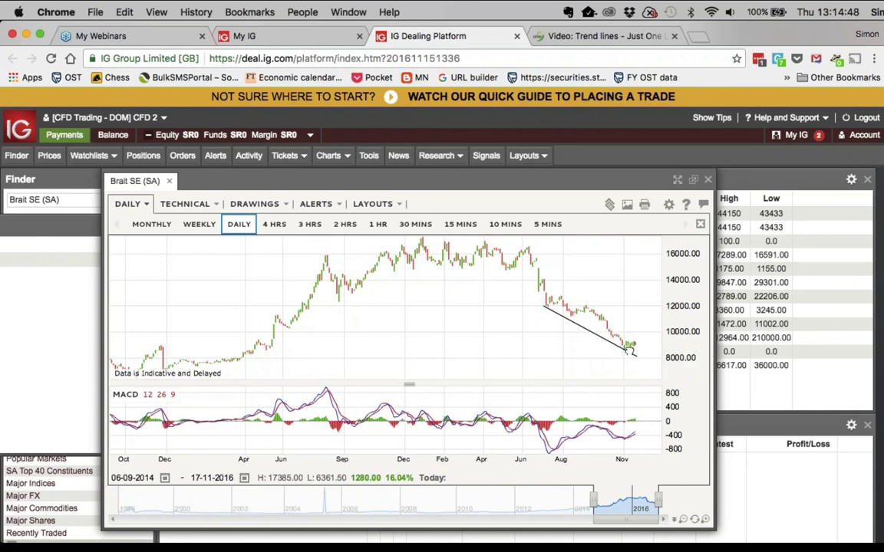
{"action": "left_click_drag", "start_coordinate": [599, 342], "coordinate": [608, 316]}
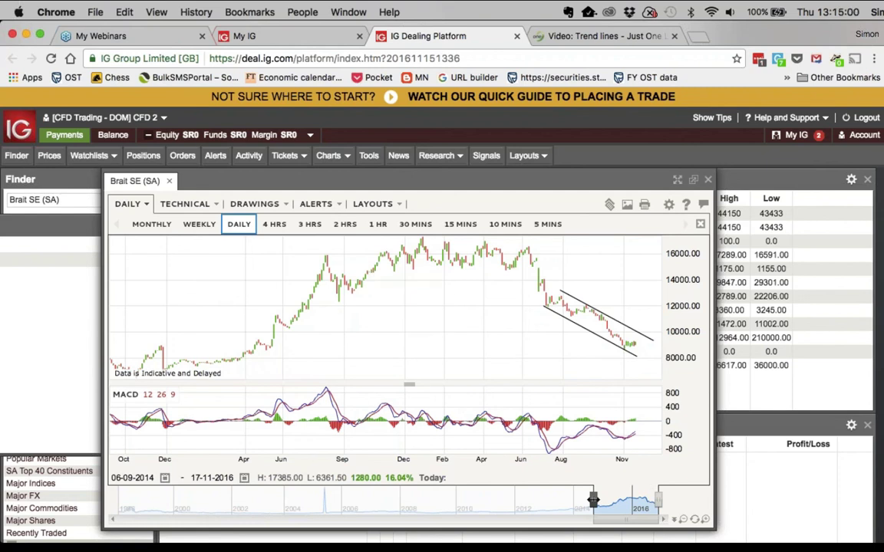
Draw a horizontal line at 9534.18 on Brait's chart, then widen the range to 14-10-2015
{"action": "left_click_drag", "start_coordinate": [592, 499], "coordinate": [623, 499]}
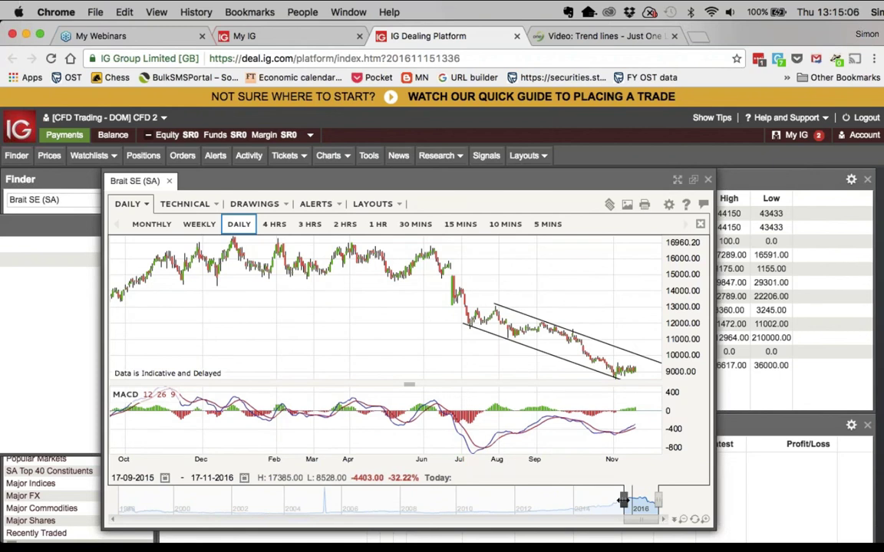
{"action": "left_click_drag", "start_coordinate": [623, 501], "coordinate": [643, 503]}
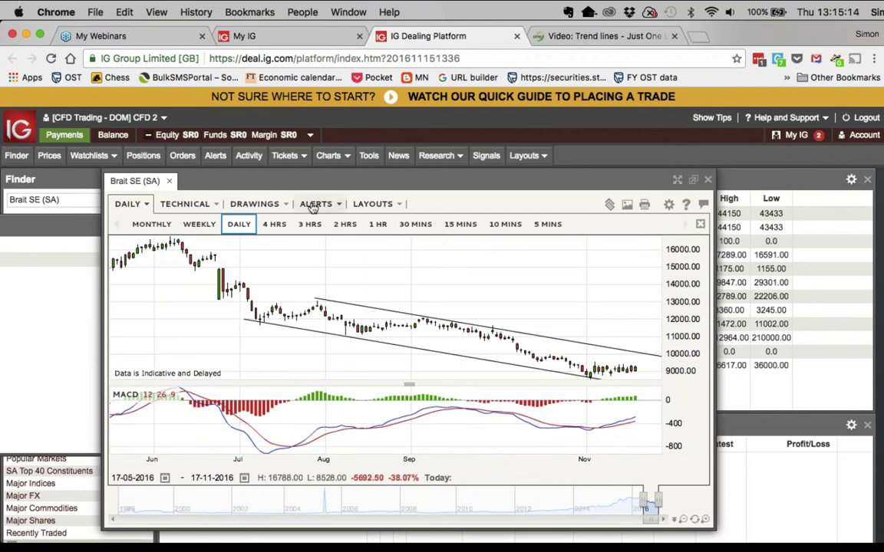
{"action": "left_click", "coordinate": [269, 207]}
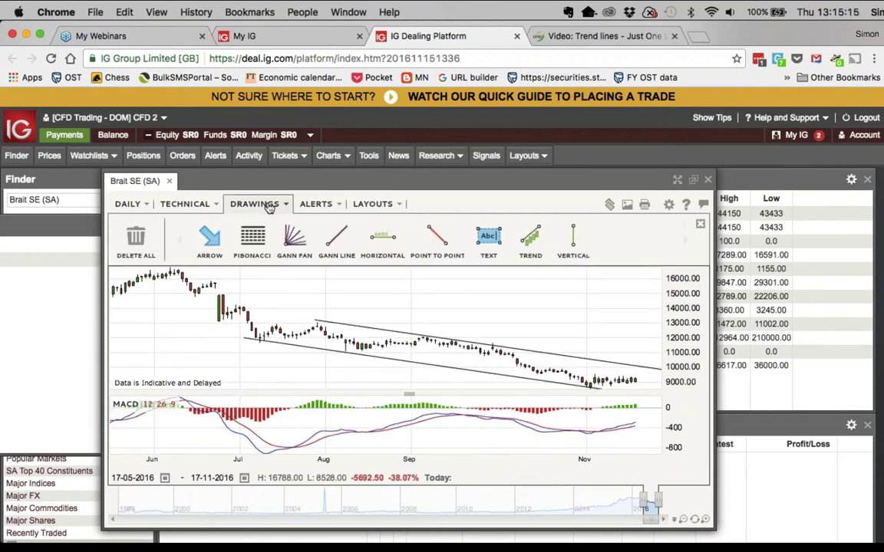
{"action": "left_click", "coordinate": [382, 239]}
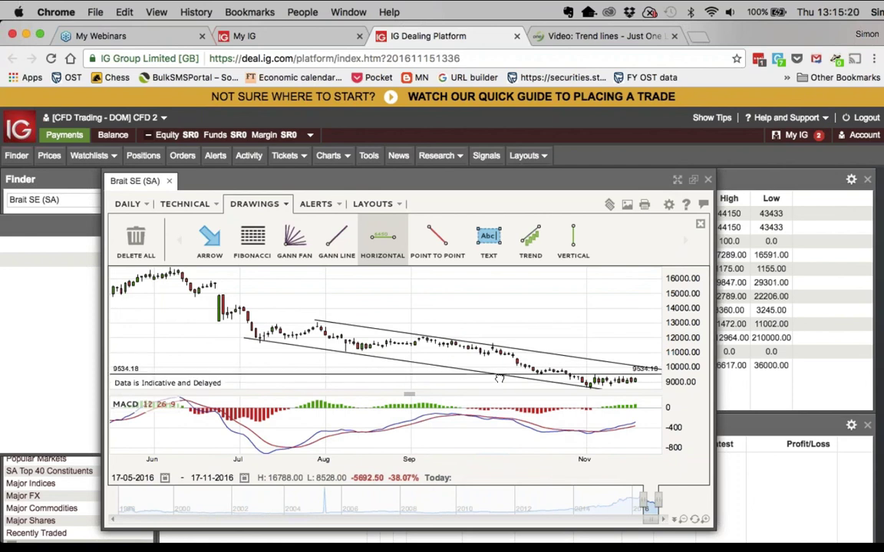
{"action": "left_click", "coordinate": [498, 378]}
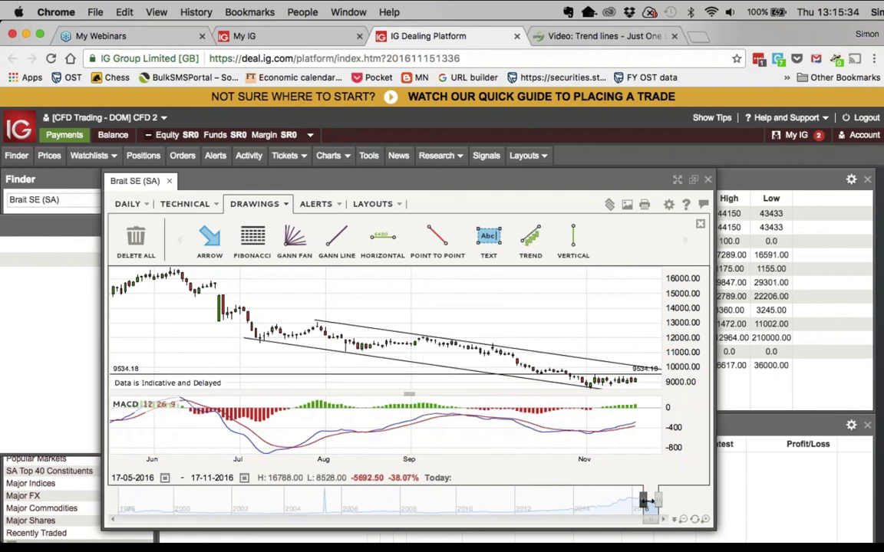
{"action": "left_click_drag", "start_coordinate": [644, 500], "coordinate": [625, 501]}
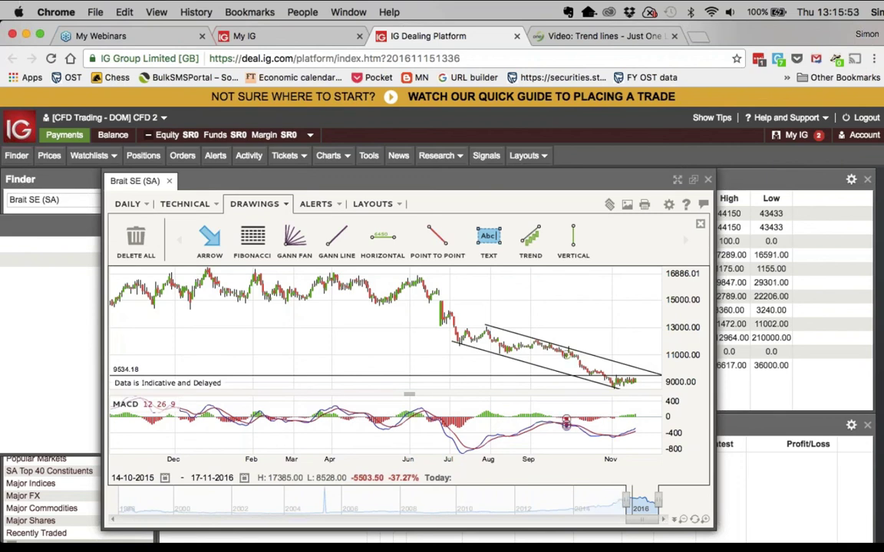
Remove the MACD and EMA indicators from the Brait chart, then close the Technical options
{"action": "left_click", "coordinate": [199, 203]}
{"action": "left_click", "coordinate": [620, 241]}
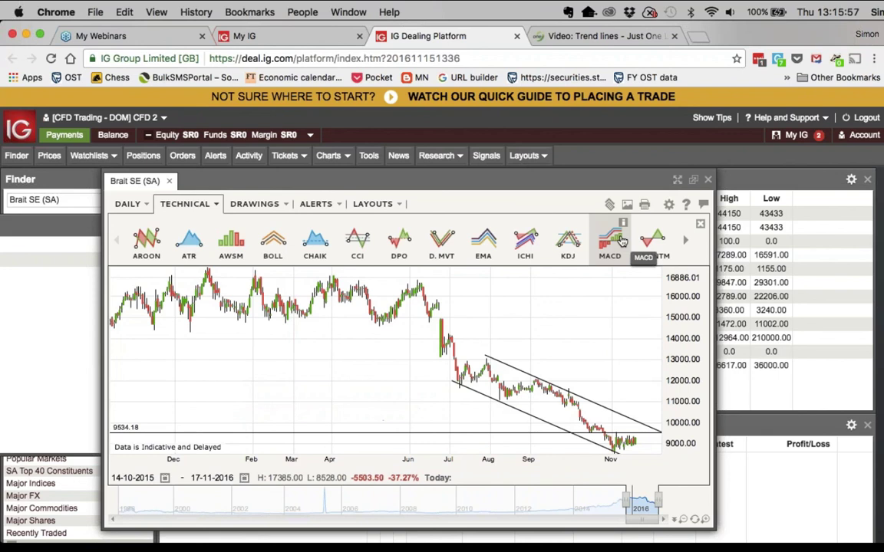
{"action": "left_click", "coordinate": [485, 242]}
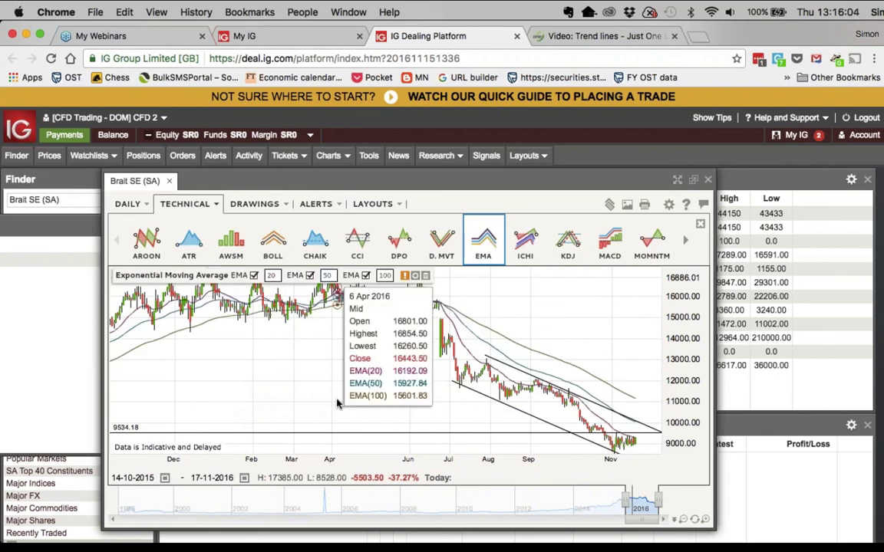
{"action": "left_click", "coordinate": [492, 241]}
{"action": "left_click", "coordinate": [188, 203]}
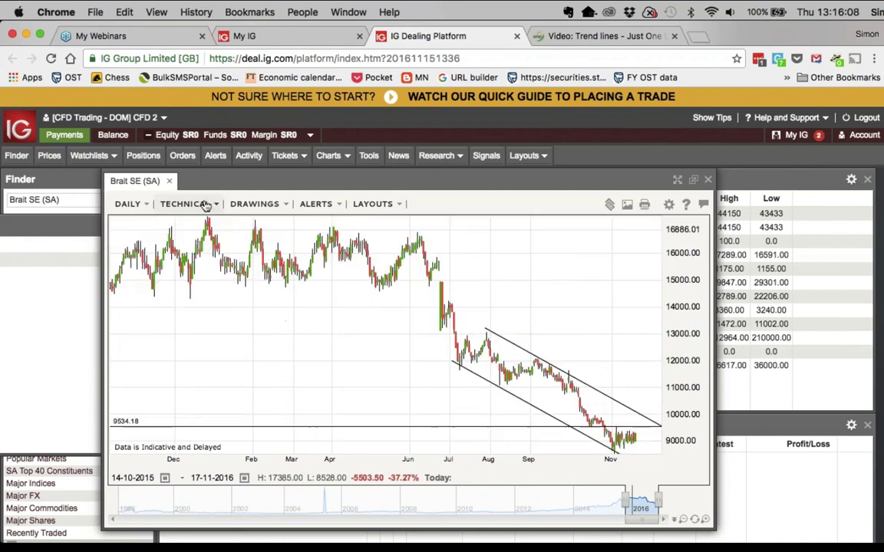
{"action": "mouse_move", "coordinate": [203, 398]}
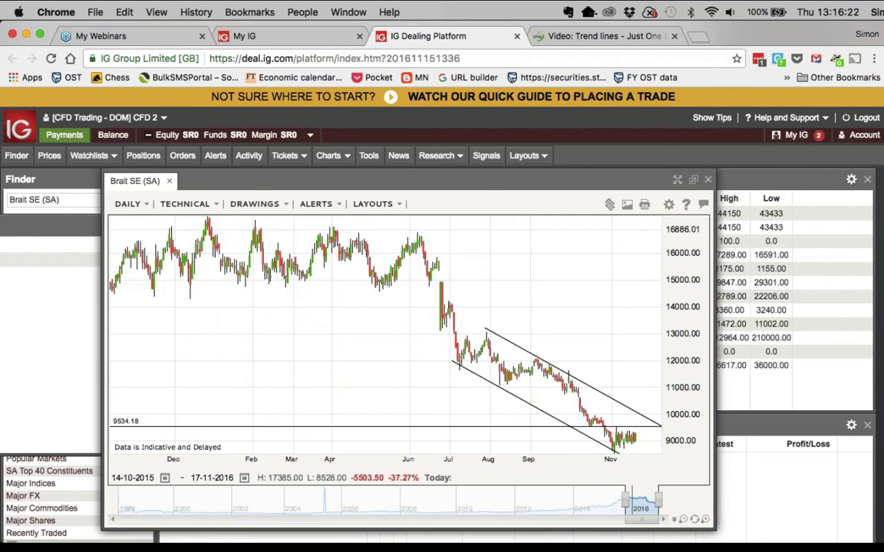
Close the Brait SE chart and its market window and open the Naspers Ltd chart
{"action": "left_click", "coordinate": [707, 180]}
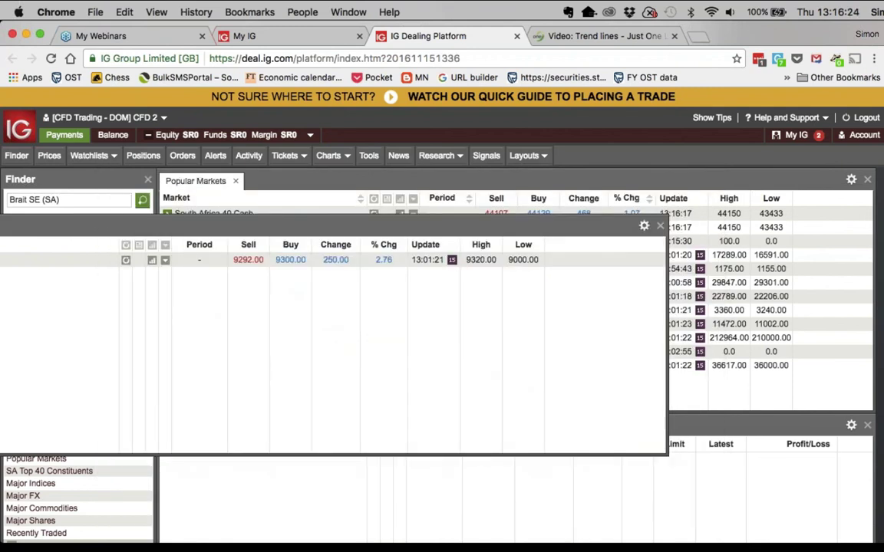
{"action": "left_click", "coordinate": [661, 227]}
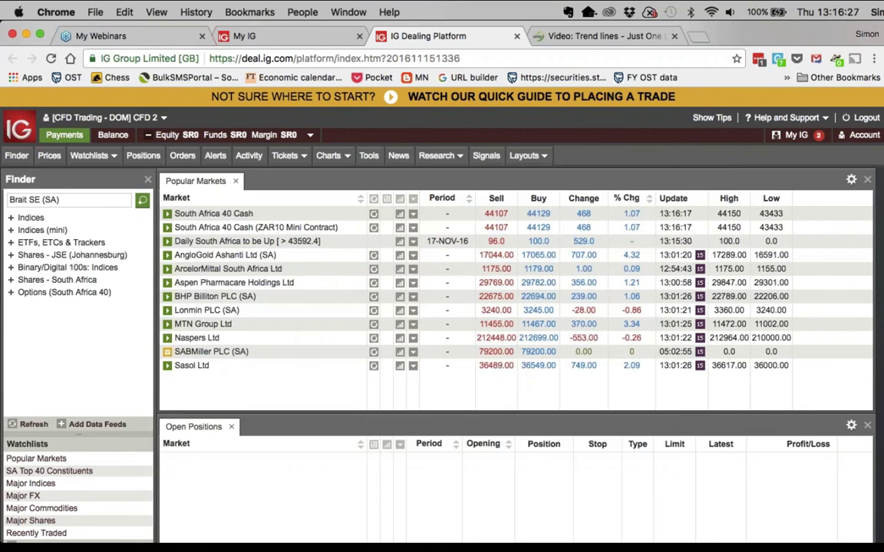
{"action": "left_click", "coordinate": [400, 338]}
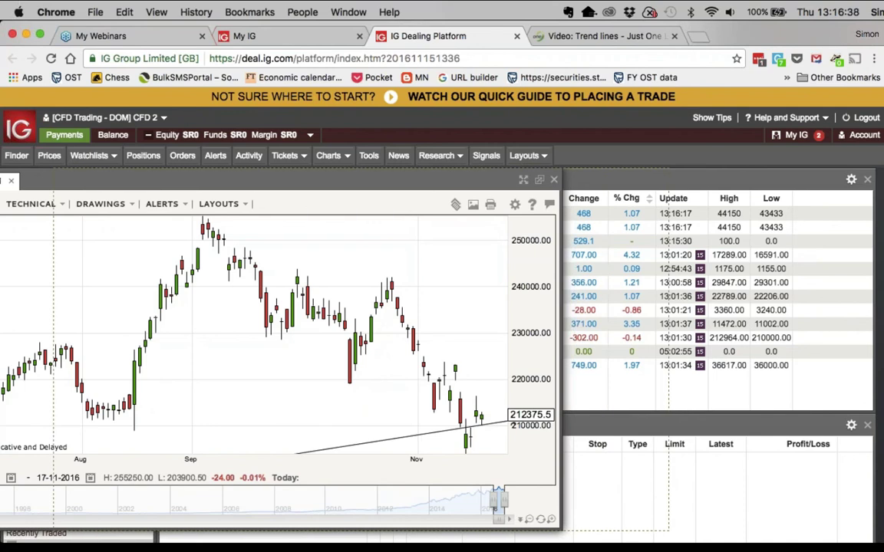
Set the Naspers daily chart range to run from 02-03-2016 to 17-11-2016
{"action": "mouse_move", "coordinate": [361, 266]}
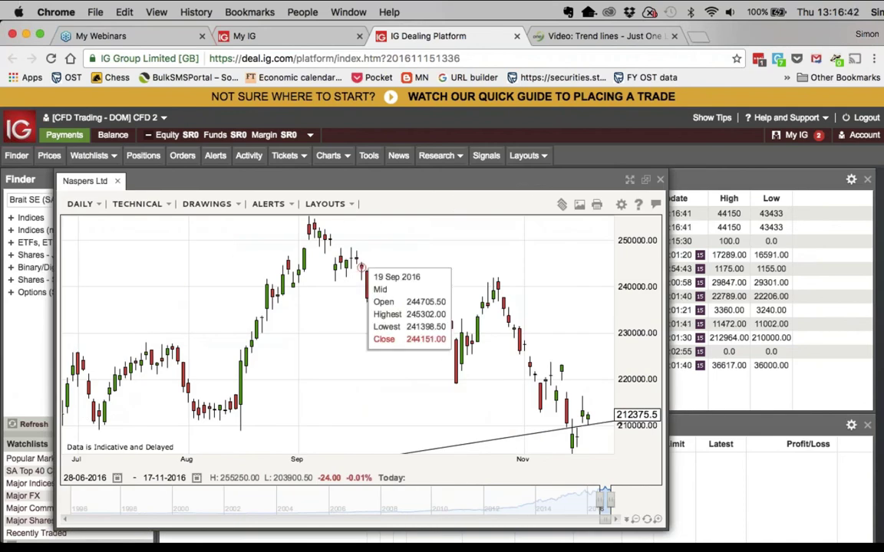
{"action": "mouse_move", "coordinate": [591, 331]}
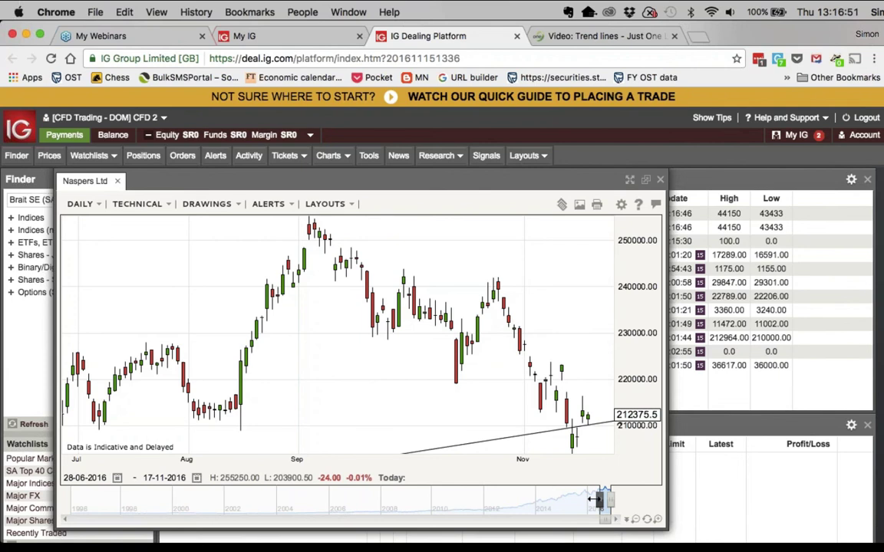
{"action": "left_click_drag", "start_coordinate": [597, 499], "coordinate": [482, 501]}
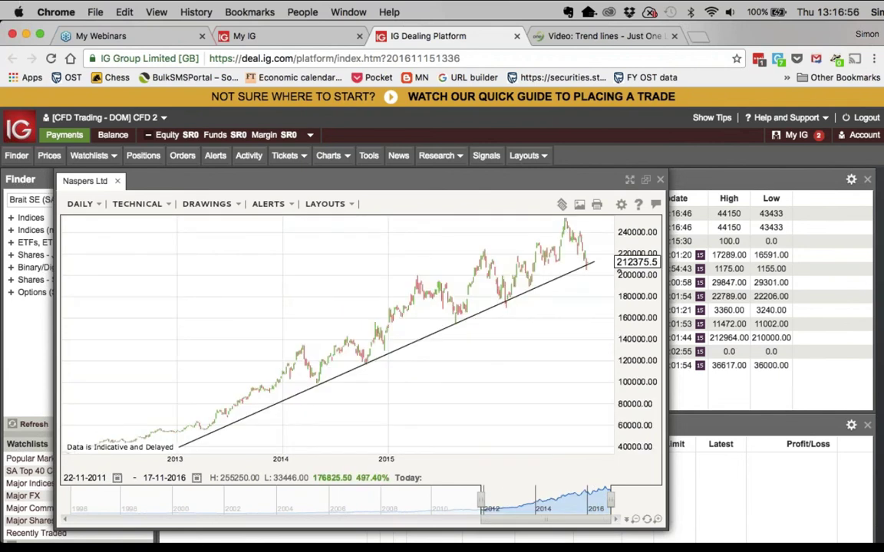
{"action": "left_click_drag", "start_coordinate": [480, 500], "coordinate": [452, 499]}
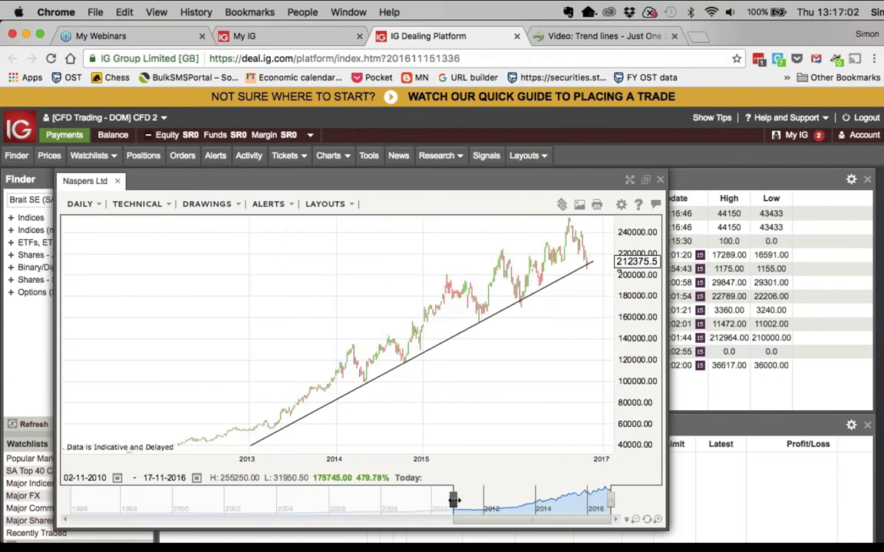
{"action": "left_click_drag", "start_coordinate": [452, 499], "coordinate": [505, 510]}
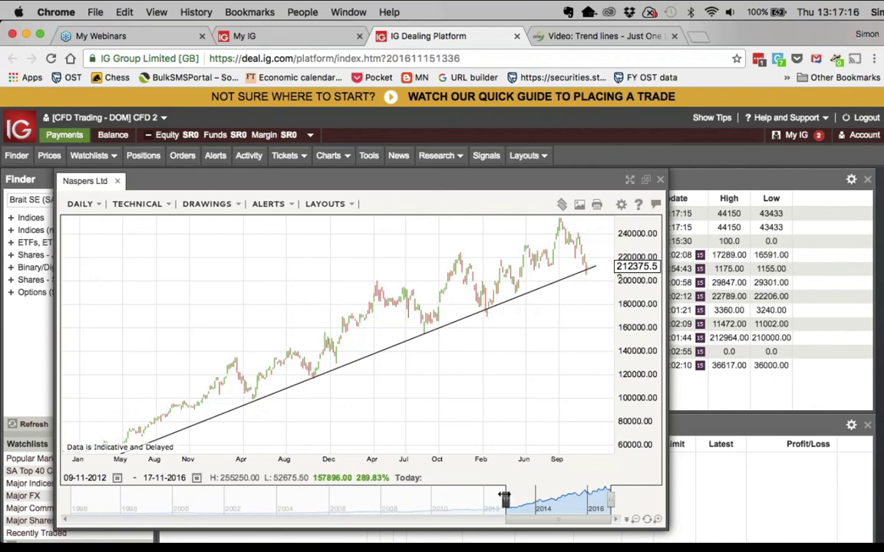
{"action": "left_click_drag", "start_coordinate": [504, 499], "coordinate": [591, 500]}
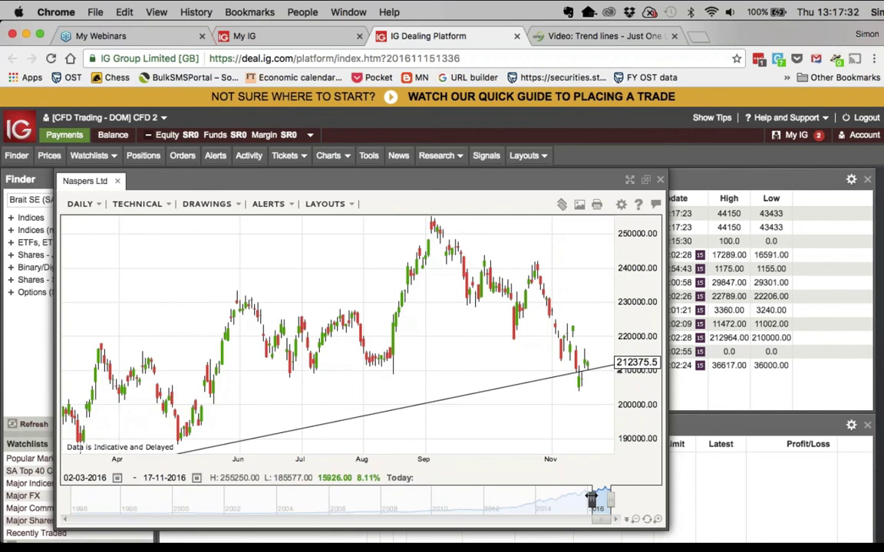
Switch Naspers to weekly candles and extend the range back to February 2012
{"action": "left_click", "coordinate": [85, 205]}
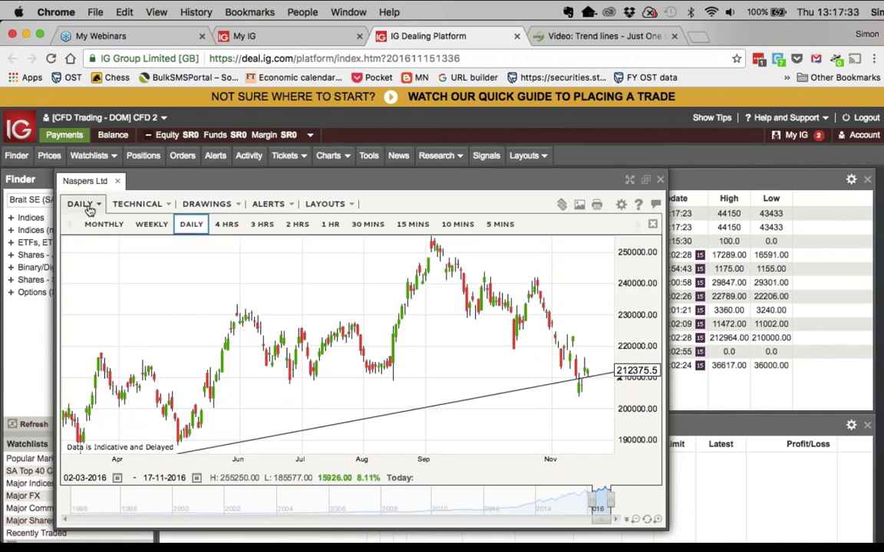
{"action": "left_click", "coordinate": [151, 224]}
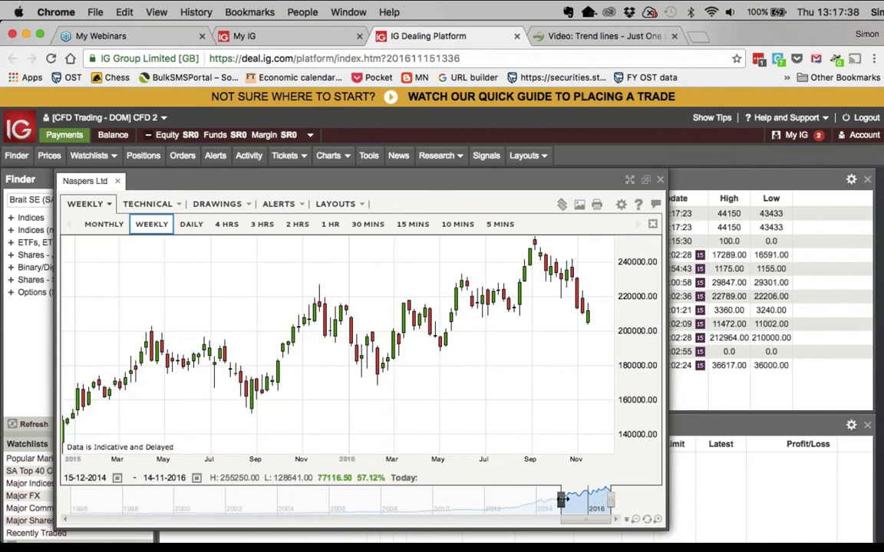
{"action": "left_click_drag", "start_coordinate": [562, 500], "coordinate": [485, 498]}
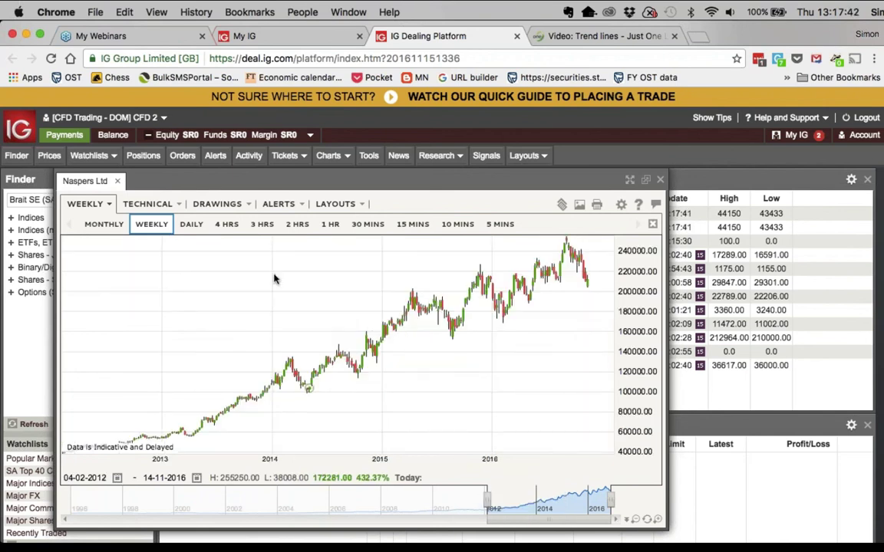
Draw a rising point-to-point trend line from the 2014 low and place a parallel copy above prices
{"action": "left_click", "coordinate": [212, 201]}
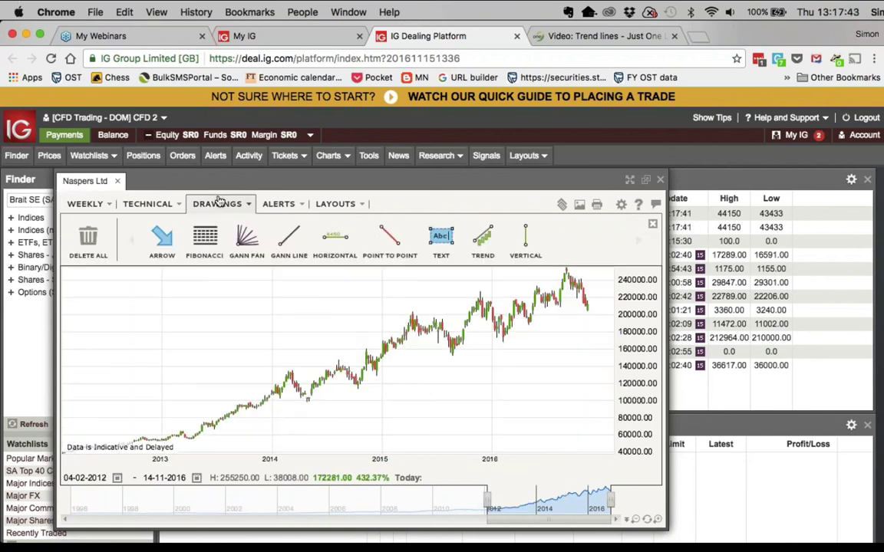
{"action": "left_click", "coordinate": [382, 240]}
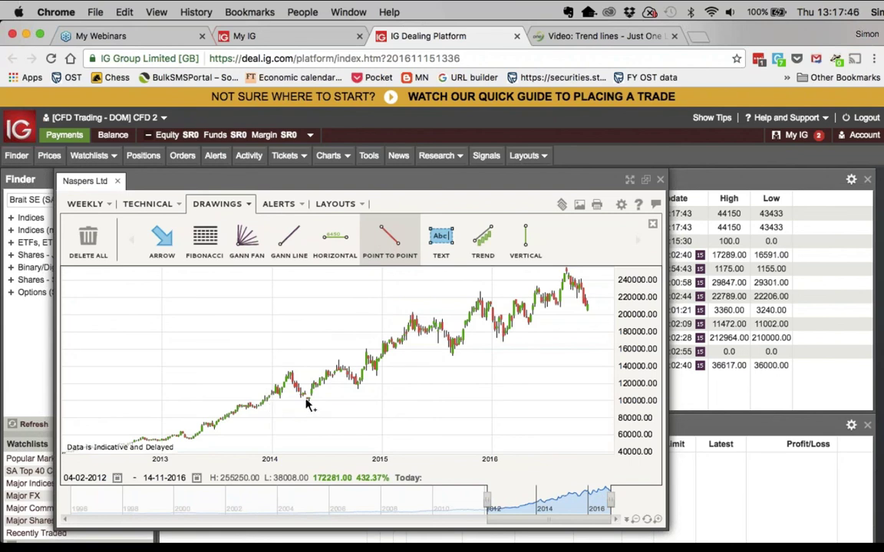
{"action": "mouse_move", "coordinate": [307, 401]}
{"action": "left_mouse_down"}
{"action": "mouse_move", "coordinate": [388, 391]}
{"action": "mouse_move", "coordinate": [623, 311]}
{"action": "mouse_move", "coordinate": [603, 311]}
{"action": "left_mouse_up"}
{"action": "right_click", "coordinate": [568, 325]}
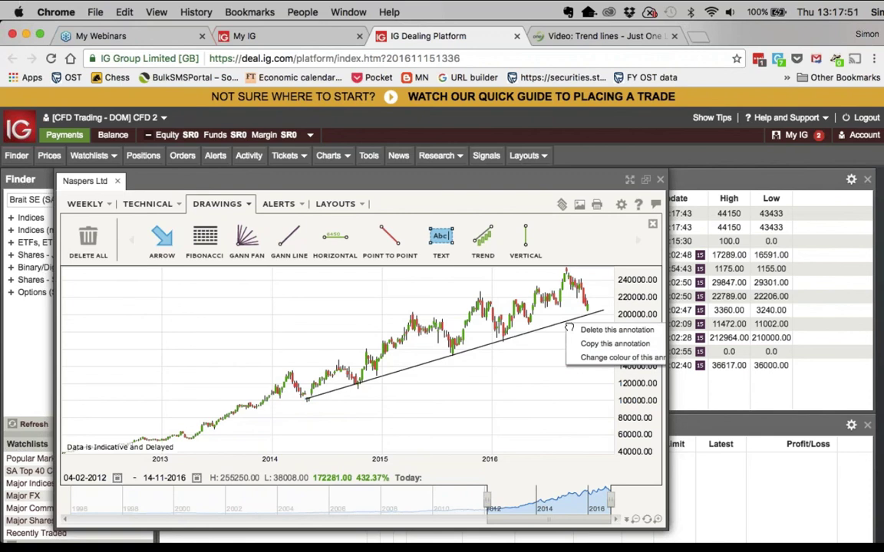
{"action": "left_click", "coordinate": [613, 344]}
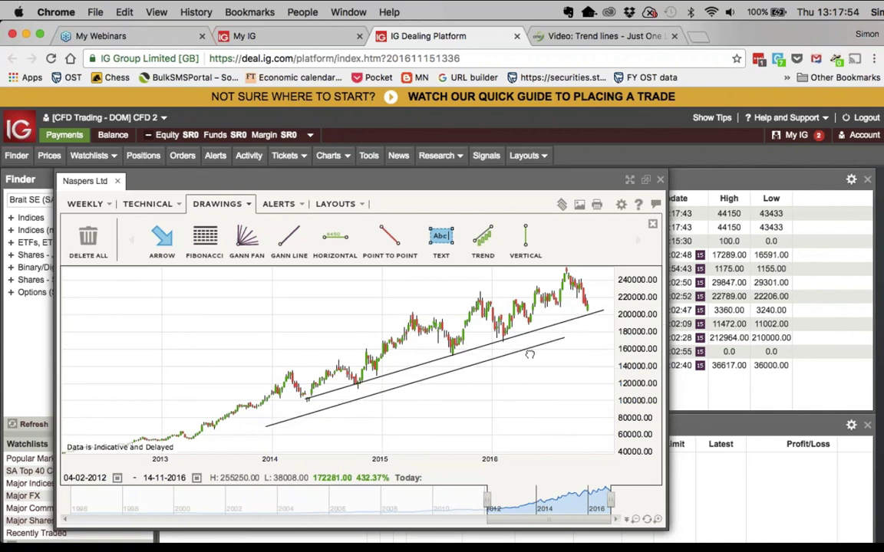
{"action": "left_click", "coordinate": [551, 287]}
{"action": "mouse_move", "coordinate": [526, 430]}
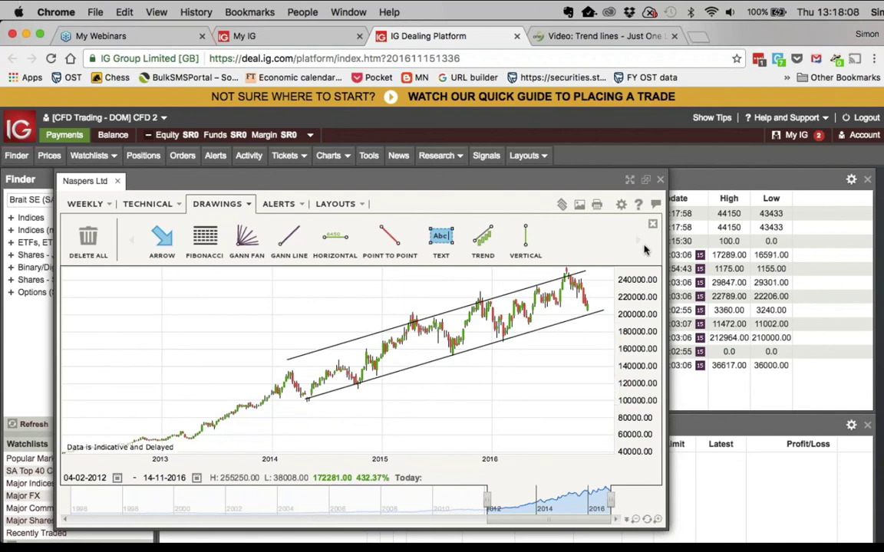
Replace the Naspers chart with BHP Billiton PLC (SA), starting from March 2013
{"action": "left_click", "coordinate": [661, 181]}
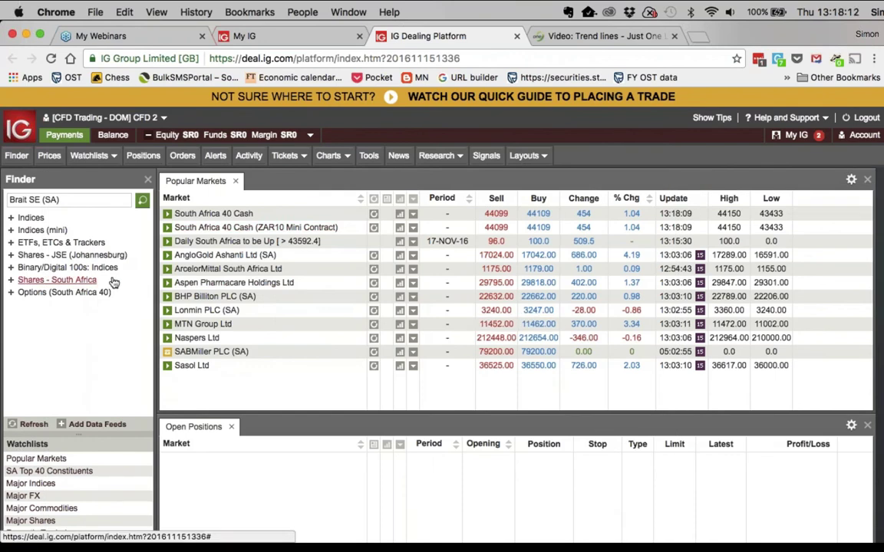
{"action": "left_click", "coordinate": [399, 296]}
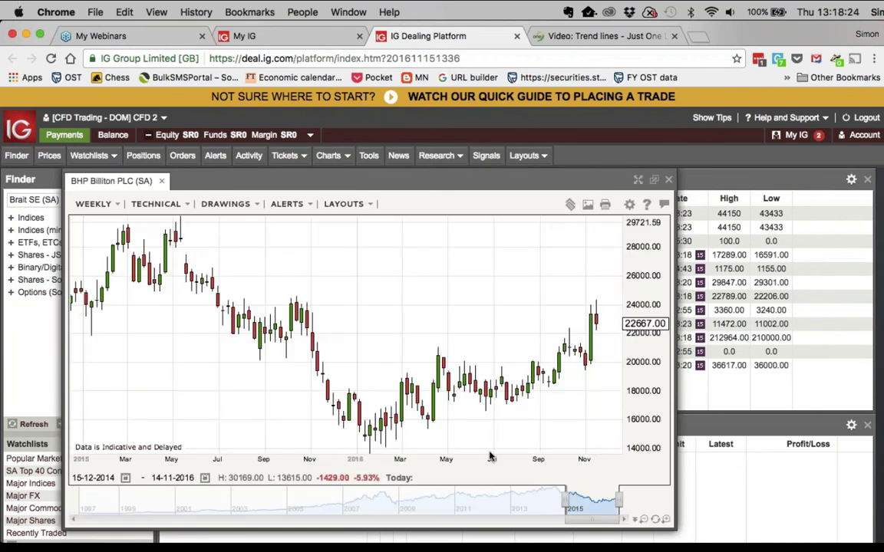
{"action": "left_click_drag", "start_coordinate": [565, 500], "coordinate": [517, 500]}
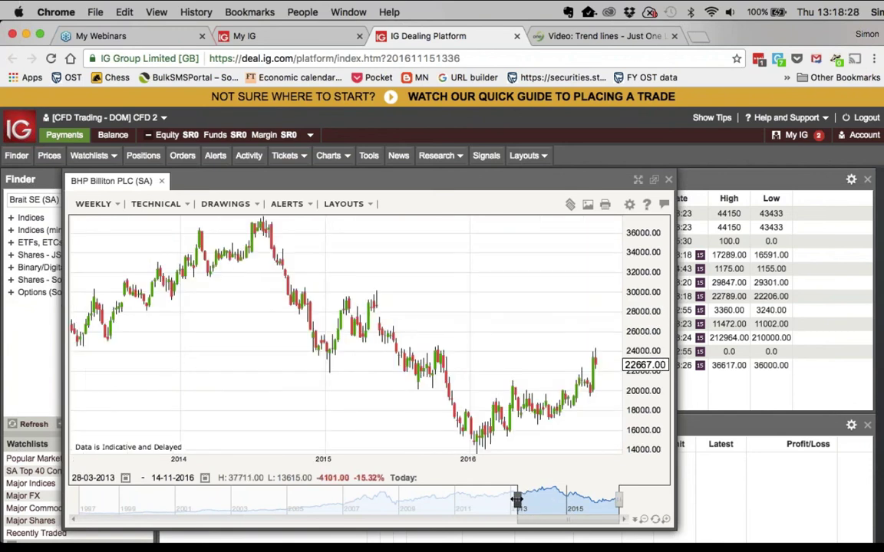
Draw a rising trend line from the 2016 low, discarding two trial falling lines from the 2014 peak
{"action": "left_click", "coordinate": [244, 204]}
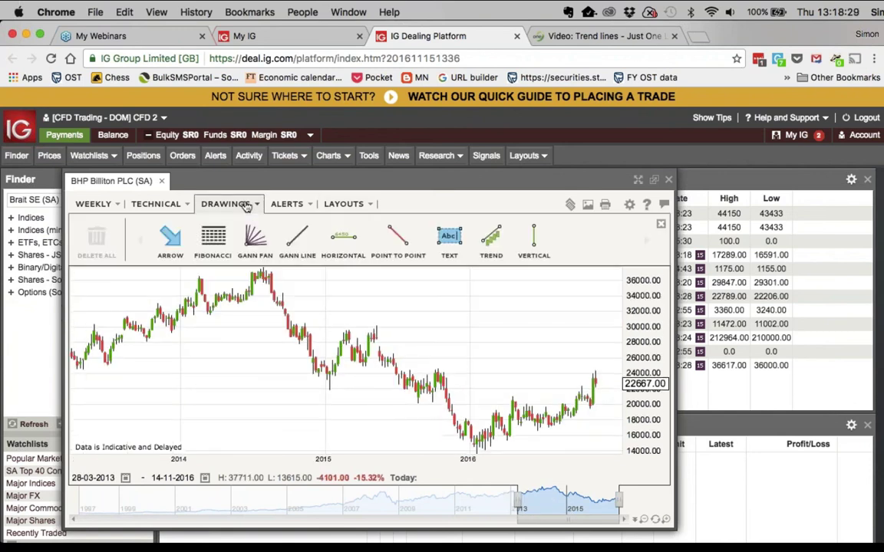
{"action": "left_click", "coordinate": [374, 229]}
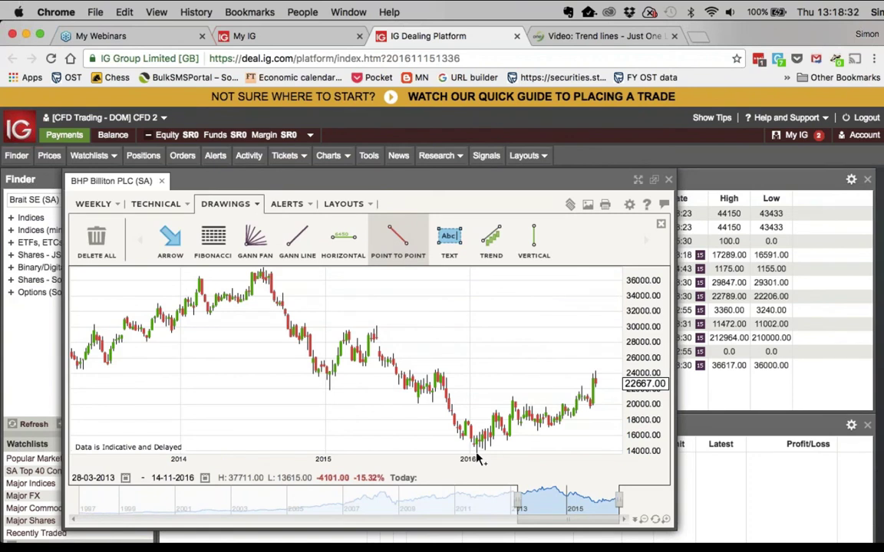
{"action": "left_click_drag", "start_coordinate": [475, 452], "coordinate": [614, 409]}
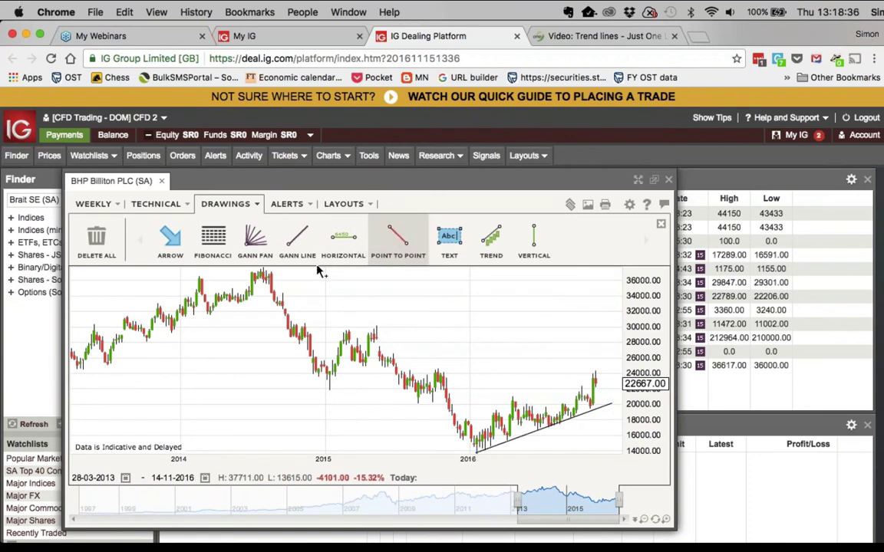
{"action": "mouse_move", "coordinate": [261, 271]}
{"action": "left_mouse_down"}
{"action": "mouse_move", "coordinate": [572, 414]}
{"action": "mouse_move", "coordinate": [593, 441]}
{"action": "mouse_move", "coordinate": [589, 452]}
{"action": "left_mouse_up"}
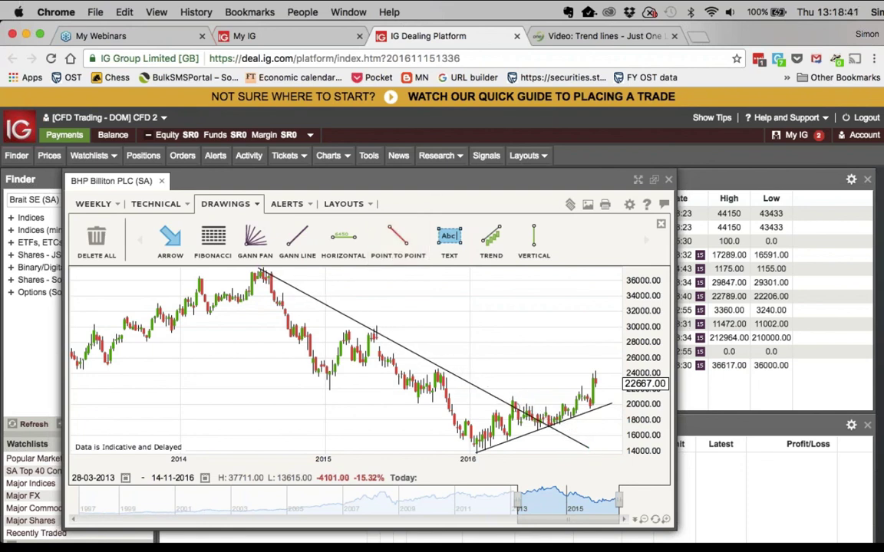
{"action": "right_click", "coordinate": [489, 393]}
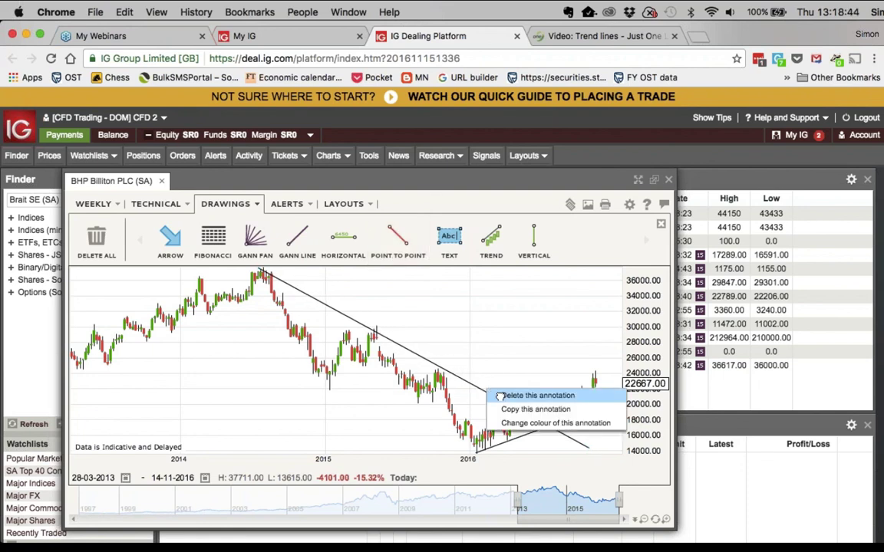
{"action": "left_click", "coordinate": [535, 395]}
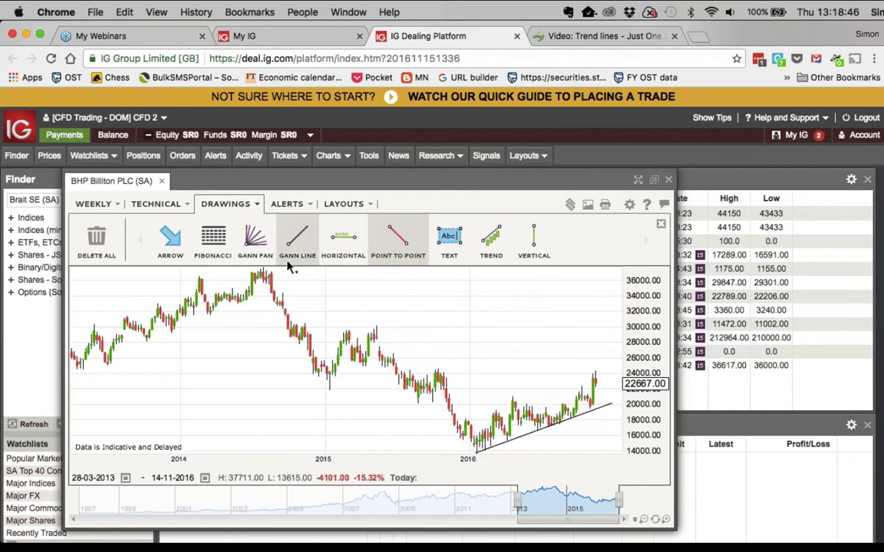
{"action": "left_click_drag", "start_coordinate": [270, 274], "coordinate": [566, 448]}
{"action": "right_click", "coordinate": [351, 319]}
{"action": "left_click", "coordinate": [377, 321]}
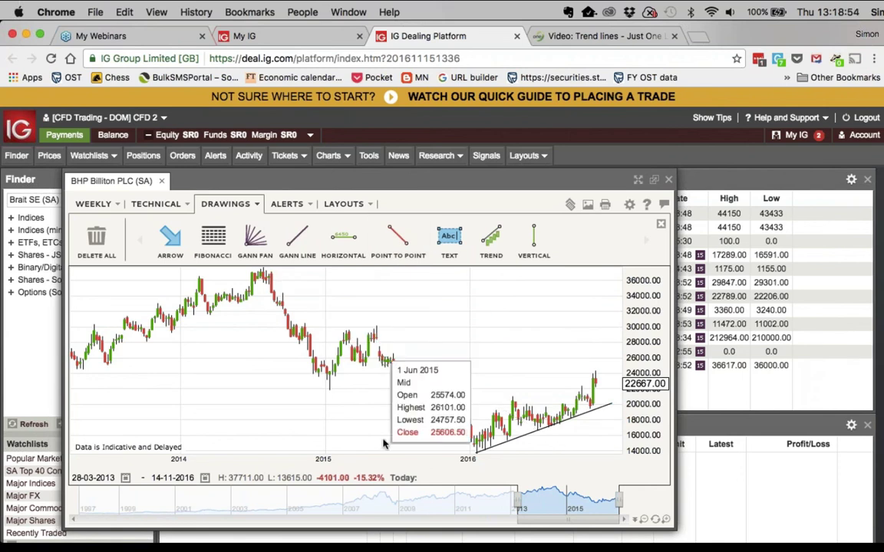
Duplicate the rising trend line and move the copy onto the rally highs as the channel top
{"action": "right_click", "coordinate": [556, 423]}
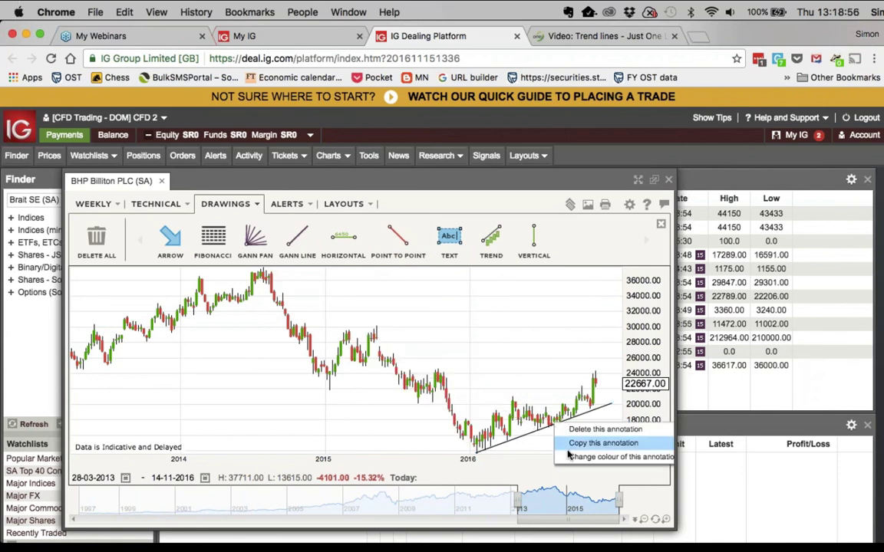
{"action": "left_click", "coordinate": [569, 456]}
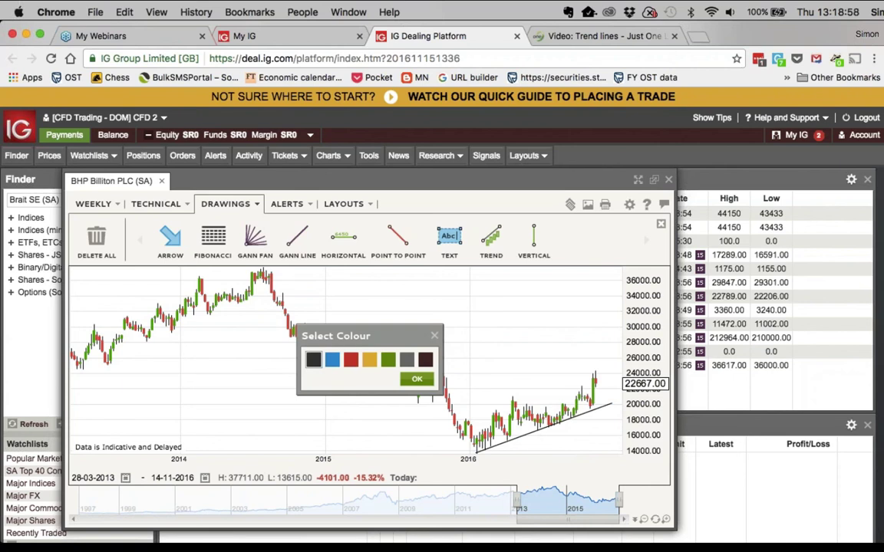
{"action": "left_click", "coordinate": [465, 404]}
{"action": "right_click", "coordinate": [552, 424]}
{"action": "left_click", "coordinate": [565, 444]}
{"action": "left_click_drag", "start_coordinate": [565, 443], "coordinate": [541, 396]}
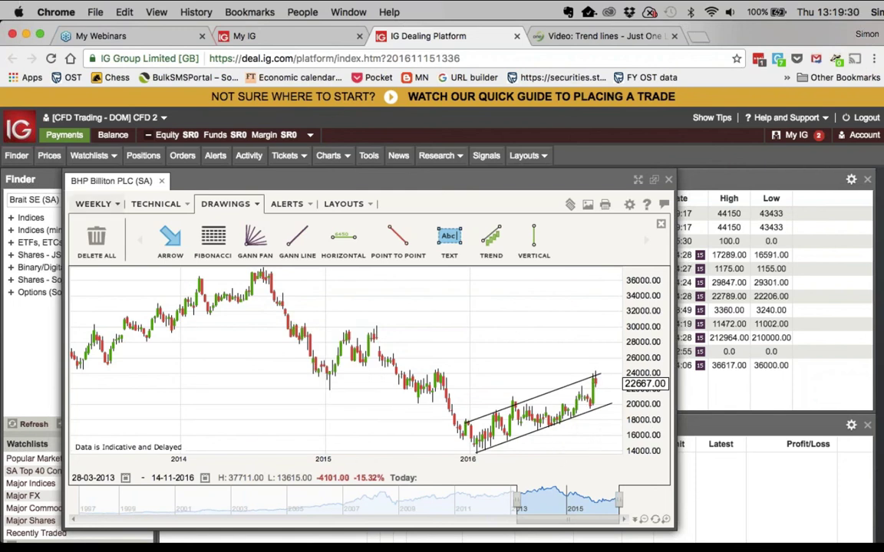
{"action": "left_click", "coordinate": [100, 203]}
Switch BHP Billiton to daily candles and widen the range to 04-09-2014 through 17-11-2016
{"action": "left_click", "coordinate": [199, 224]}
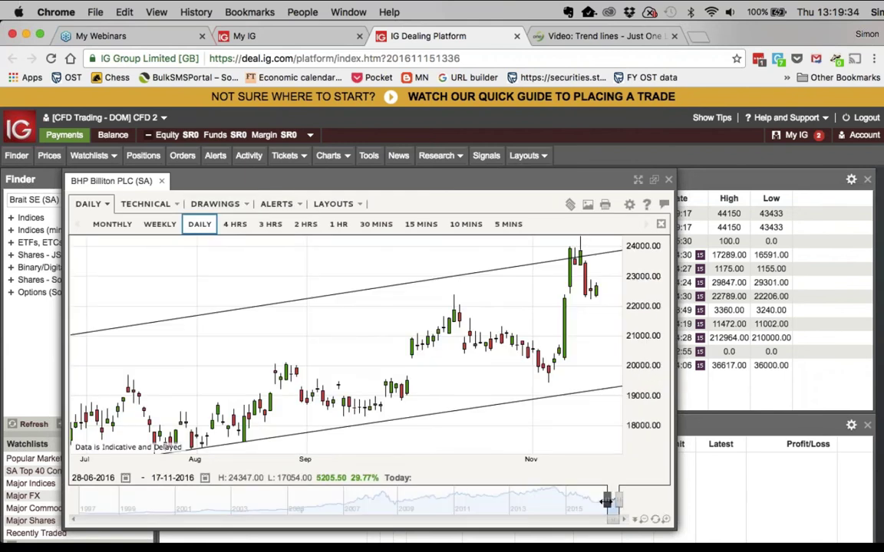
{"action": "left_click_drag", "start_coordinate": [606, 501], "coordinate": [557, 500]}
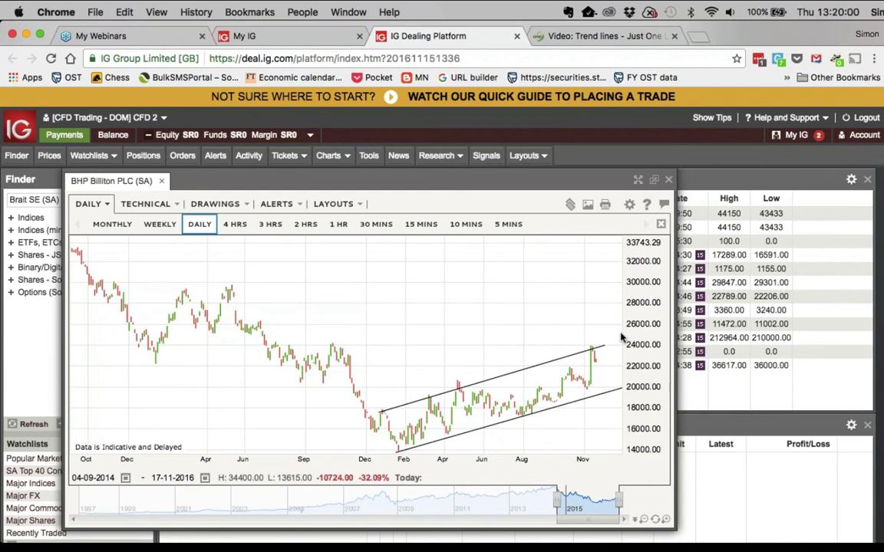
Swap BHP for the MTN Group Ltd daily chart, ranged 12-01-2016 to 17-11-2016
{"action": "left_click", "coordinate": [668, 180]}
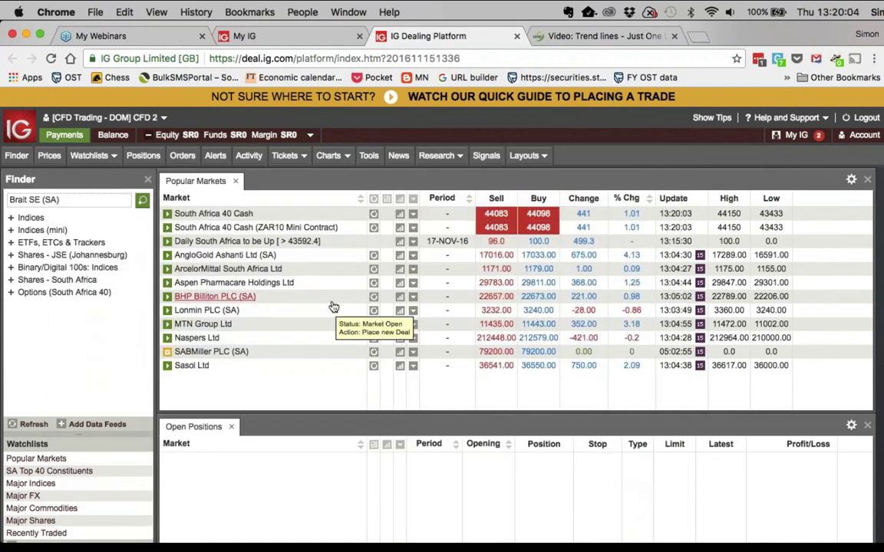
{"action": "left_click", "coordinate": [400, 323]}
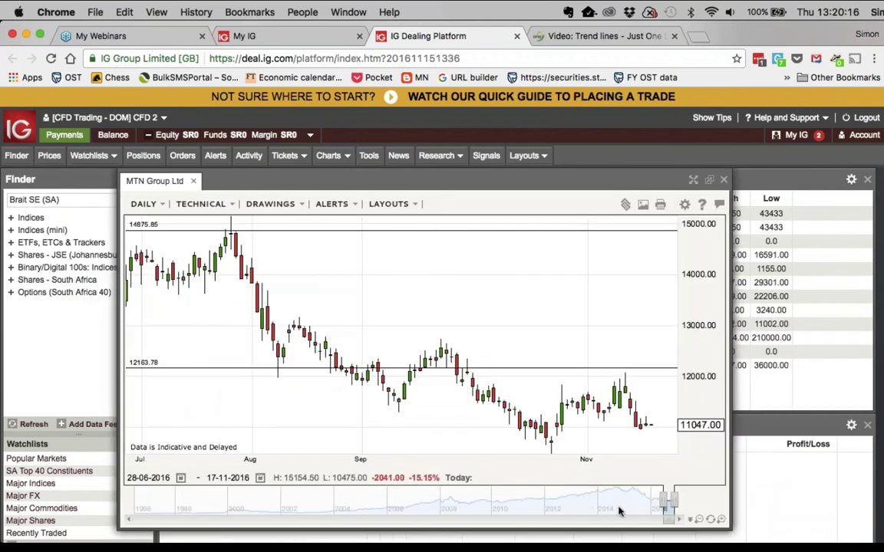
{"action": "left_click_drag", "start_coordinate": [663, 500], "coordinate": [588, 500]}
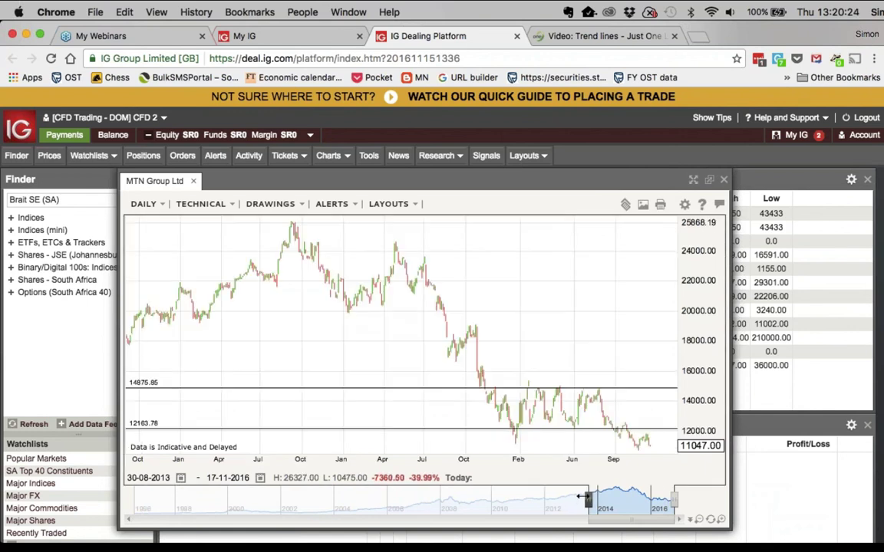
{"action": "left_click_drag", "start_coordinate": [583, 498], "coordinate": [634, 501]}
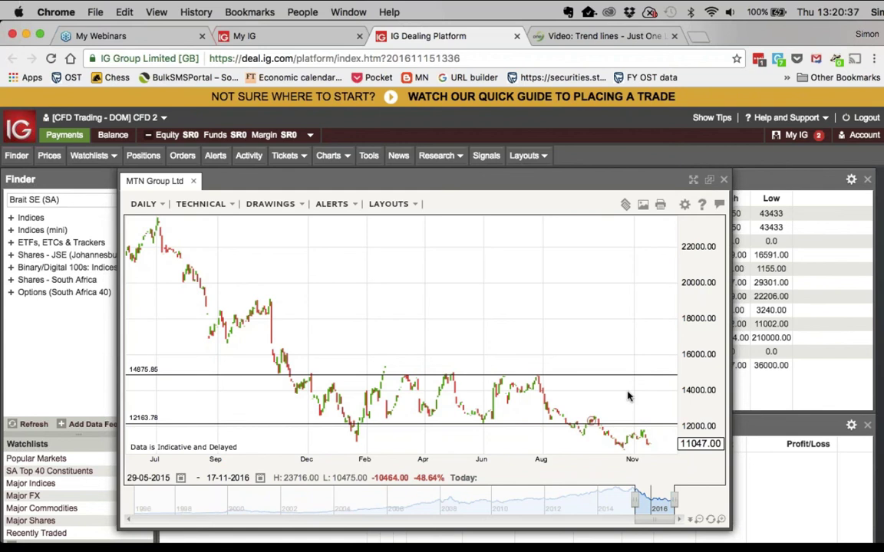
{"action": "mouse_move", "coordinate": [473, 387]}
{"action": "mouse_move", "coordinate": [574, 454]}
{"action": "left_click_drag", "start_coordinate": [639, 499], "coordinate": [651, 498]}
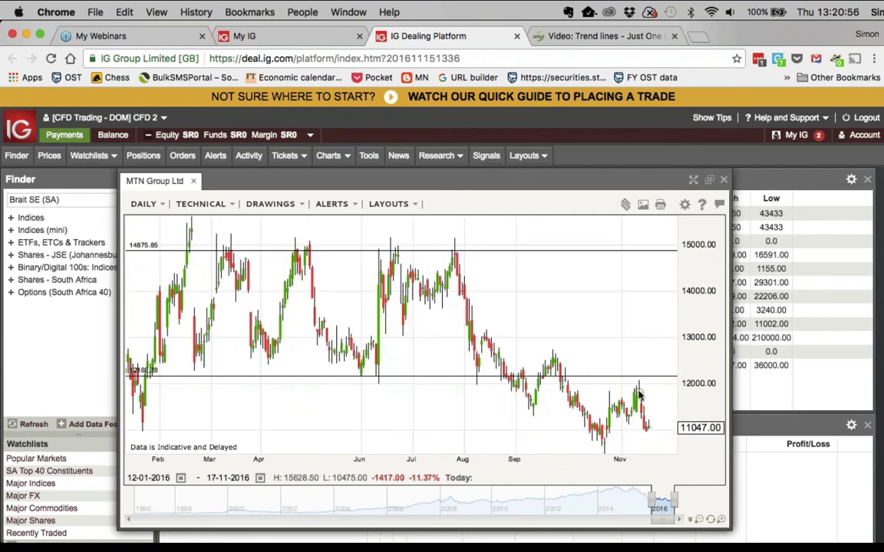
{"action": "mouse_move", "coordinate": [638, 393]}
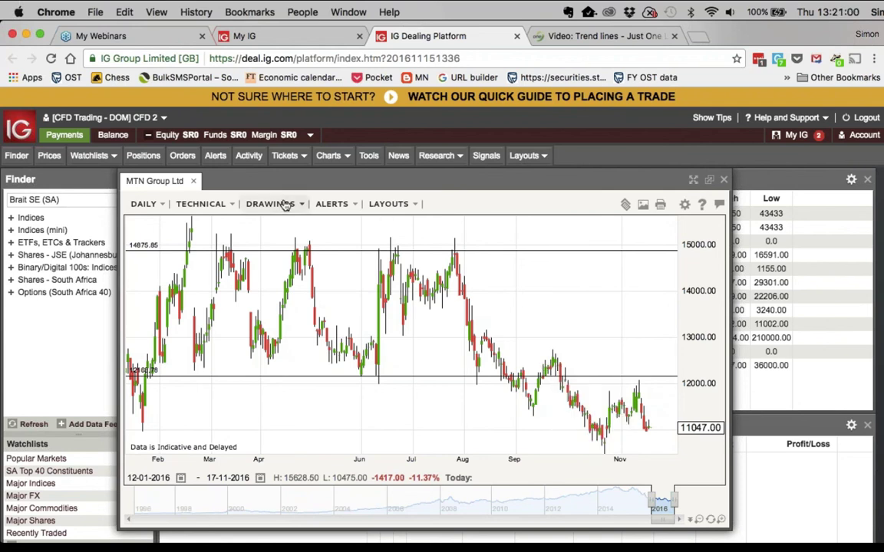
Add a MACD panel (fast 12, slow 26, signal 9) under the MTN Group daily chart
{"action": "left_click", "coordinate": [229, 206]}
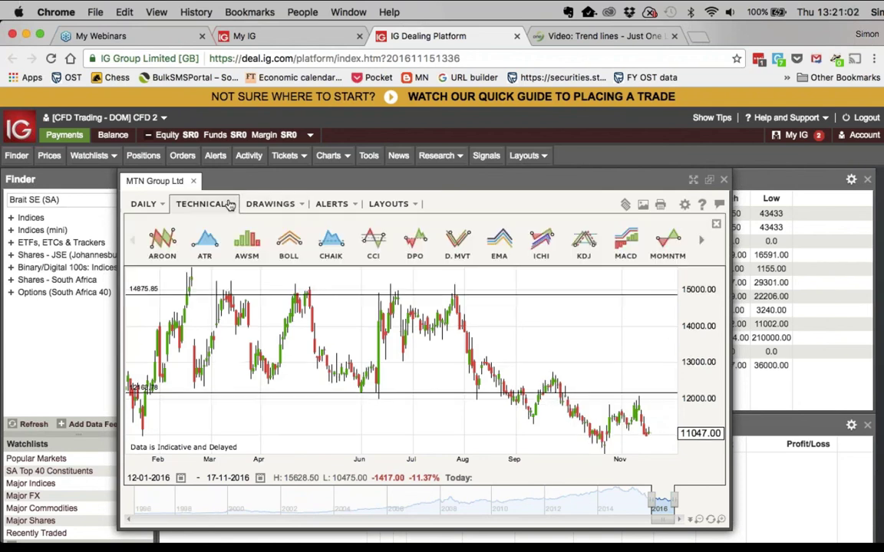
{"action": "left_click", "coordinate": [627, 246]}
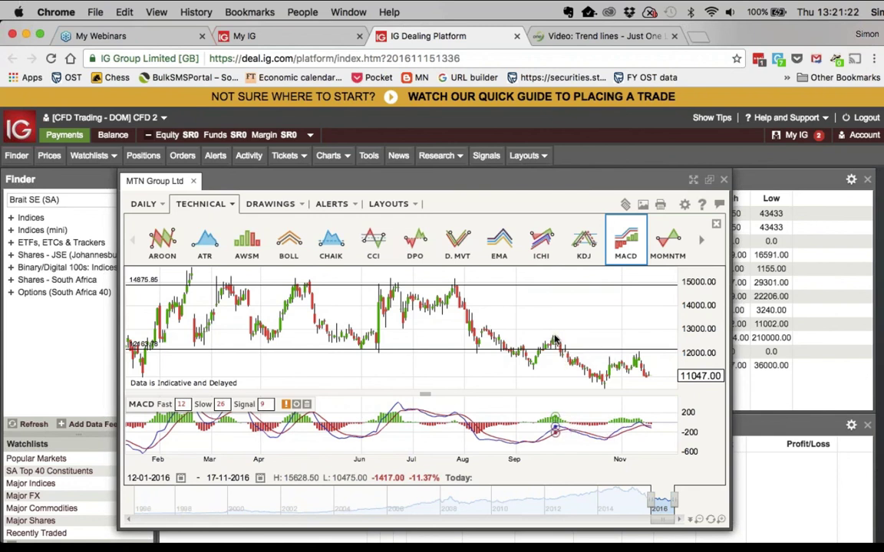
Draw a horizontal price line, drag it to 12329.00, and close the MTN Group chart window
{"action": "left_click", "coordinate": [290, 203]}
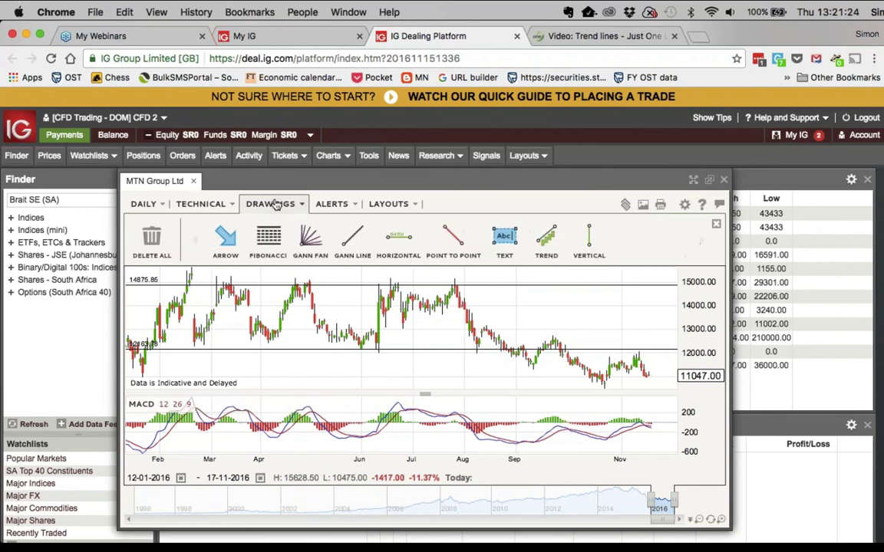
{"action": "left_click", "coordinate": [406, 241]}
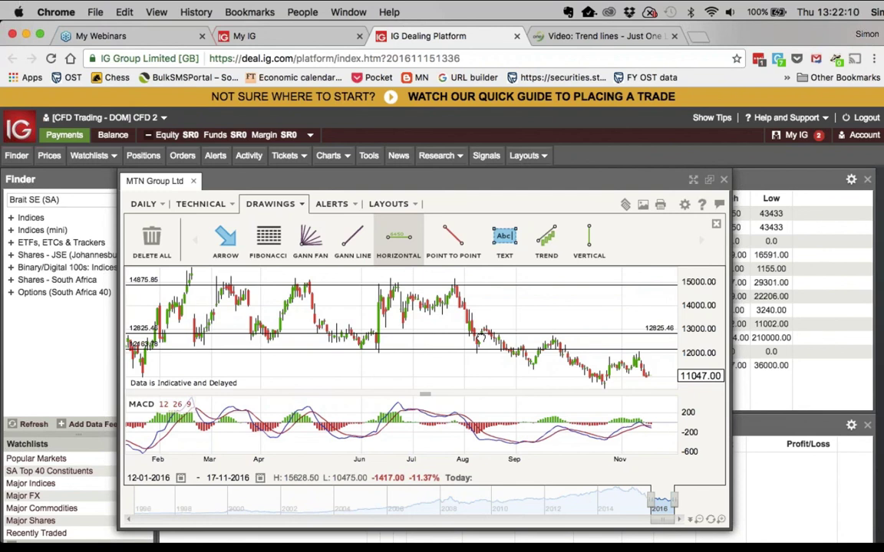
{"action": "left_click_drag", "start_coordinate": [481, 337], "coordinate": [497, 349]}
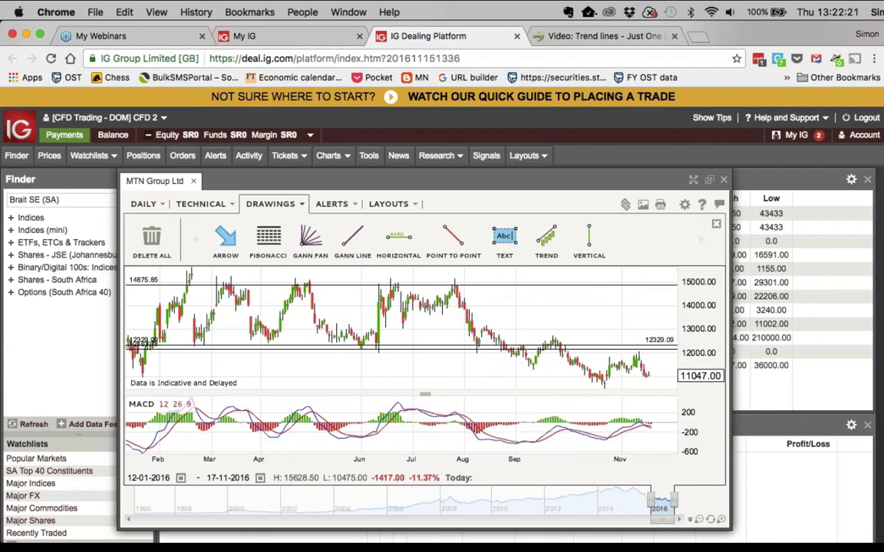
{"action": "left_click", "coordinate": [723, 180]}
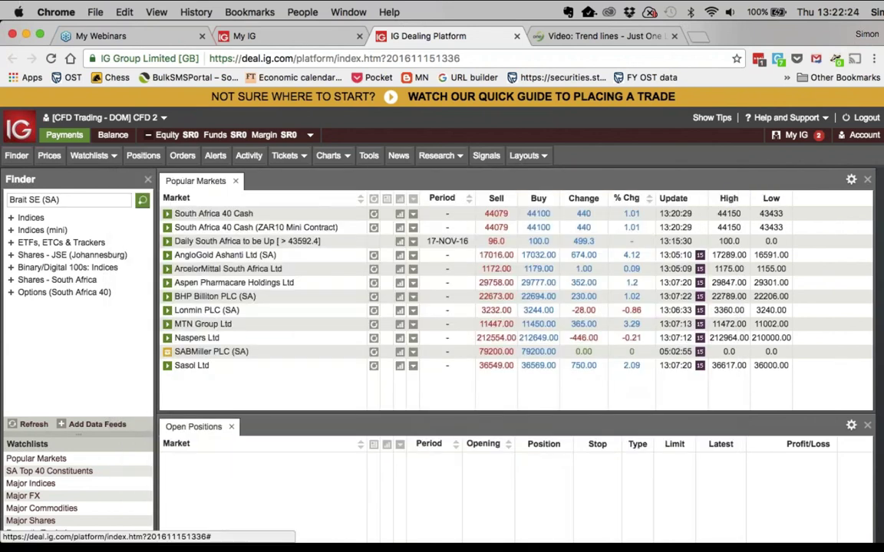
Search for 'mondi', pick Mondi Ltd (SA), and open then close its chart
{"action": "left_click", "coordinate": [60, 204]}
{"action": "key", "text": "BackSpace"}
{"action": "key", "text": "BackSpace"}
{"action": "key", "text": "BackSpace"}
{"action": "key", "text": "BackSpace"}
{"action": "key", "text": "BackSpace"}
{"action": "key", "text": "BackSpace"}
{"action": "key", "text": "BackSpace"}
{"action": "key", "text": "BackSpace"}
{"action": "key", "text": "BackSpace"}
{"action": "key", "text": "BackSpace"}
{"action": "key", "text": "BackSpace"}
{"action": "key", "text": "BackSpace"}
{"action": "key", "text": "BackSpace"}
{"action": "type", "text": "mondi"}
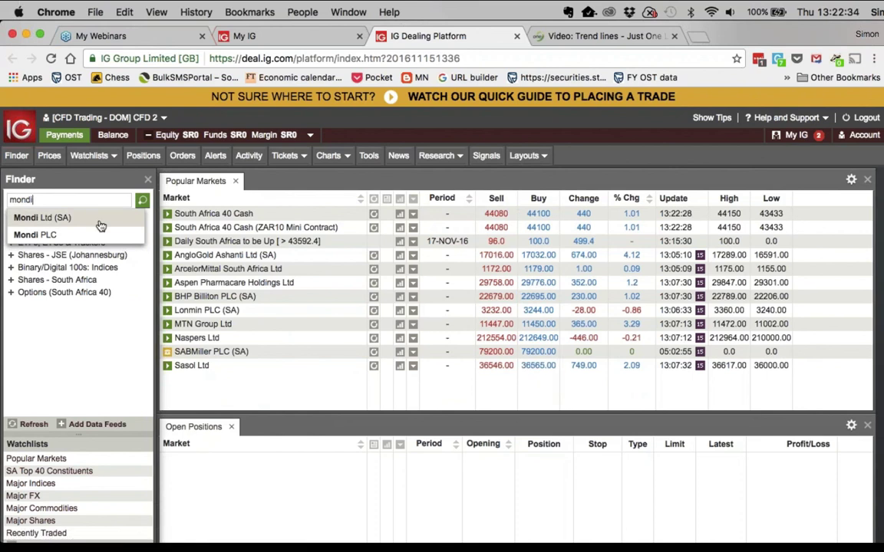
{"action": "left_click", "coordinate": [99, 221]}
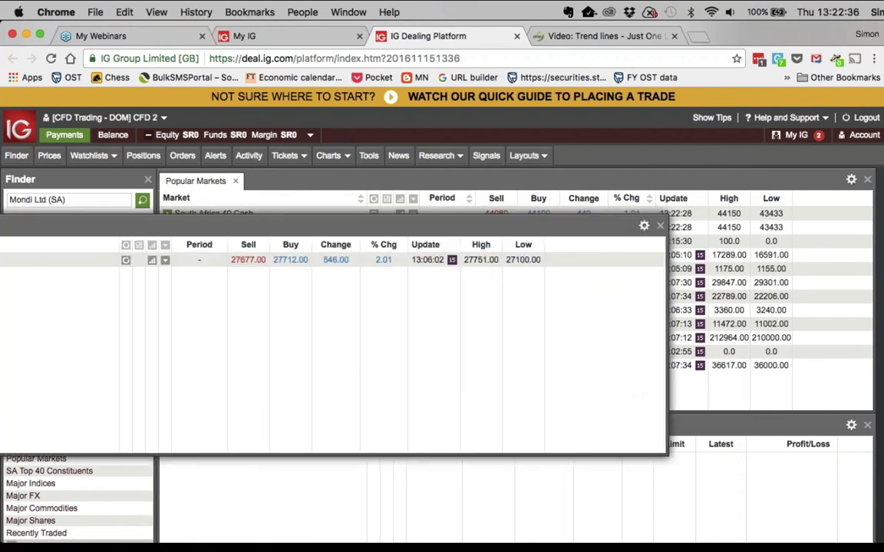
{"action": "left_click", "coordinate": [152, 261]}
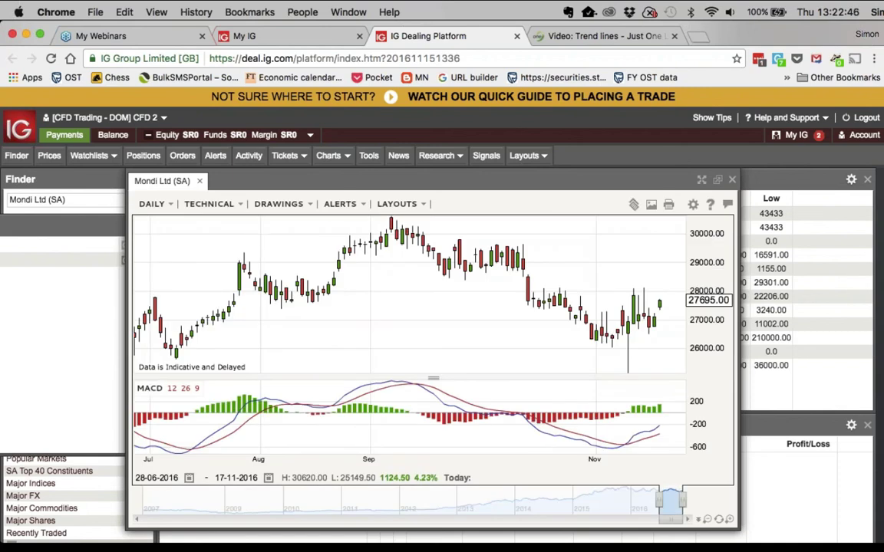
{"action": "left_click", "coordinate": [732, 179]}
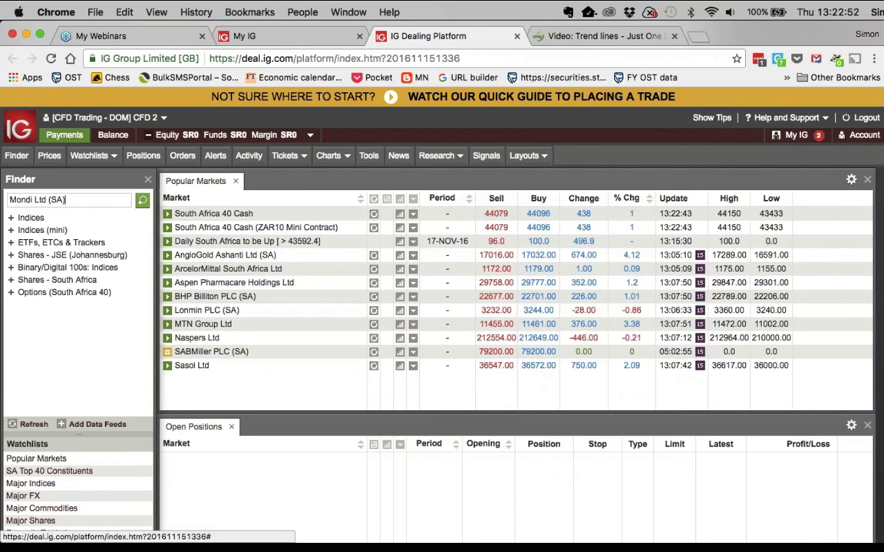
Retry the search, try Mondi PLC without success, then reopen the Mondi Ltd (SA) price chart
{"action": "key", "text": "Return"}
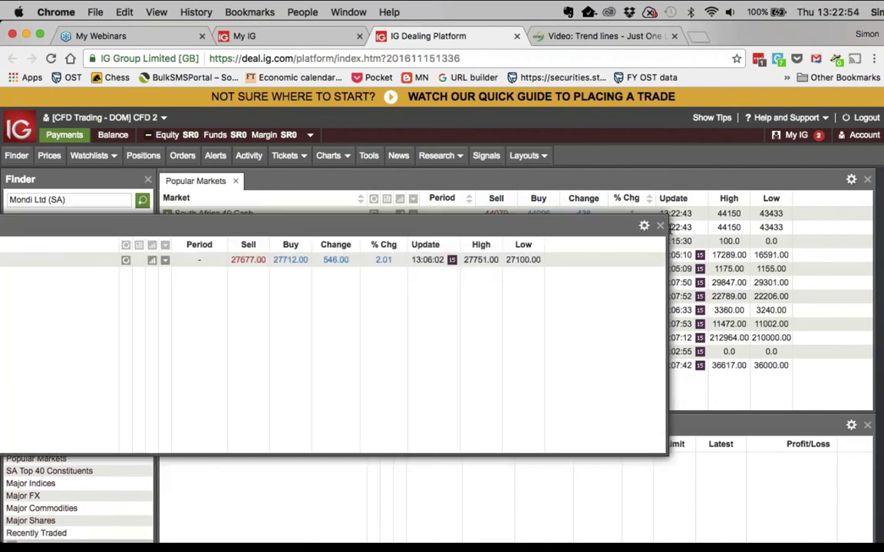
{"action": "left_click", "coordinate": [659, 225]}
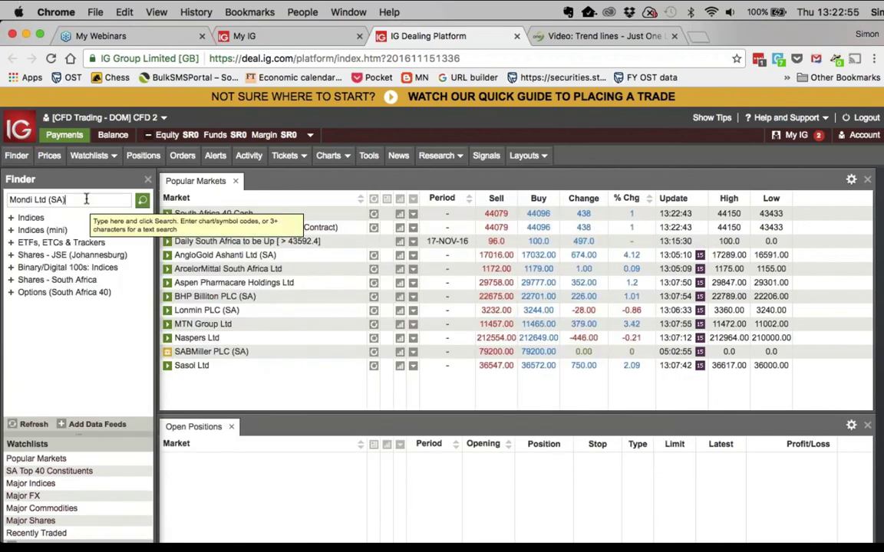
{"action": "key", "text": "BackSpace"}
{"action": "key", "text": "BackSpace"}
{"action": "key", "text": "BackSpace"}
{"action": "key", "text": "BackSpace"}
{"action": "key", "text": "BackSpace"}
{"action": "key", "text": "BackSpace"}
{"action": "key", "text": "BackSpace"}
{"action": "key", "text": "BackSpace"}
{"action": "key", "text": "BackSpace"}
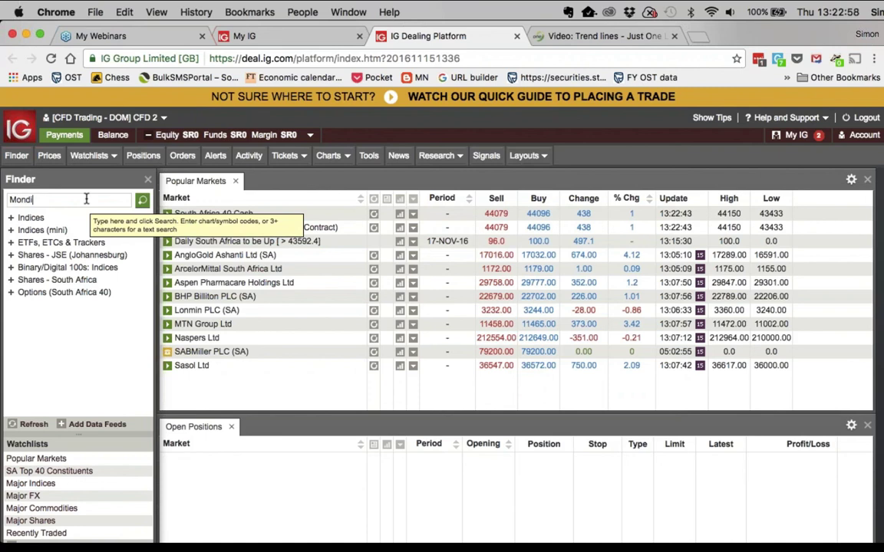
{"action": "left_click", "coordinate": [63, 232]}
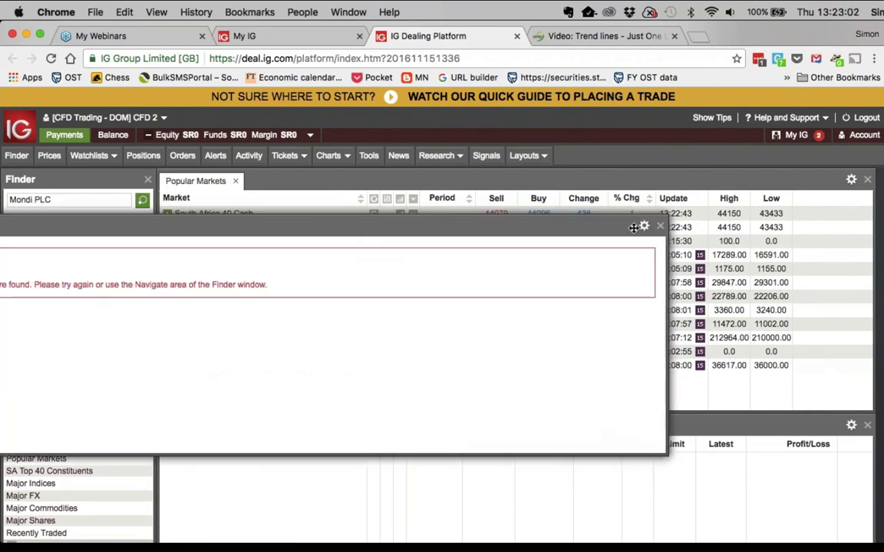
{"action": "left_click", "coordinate": [659, 226]}
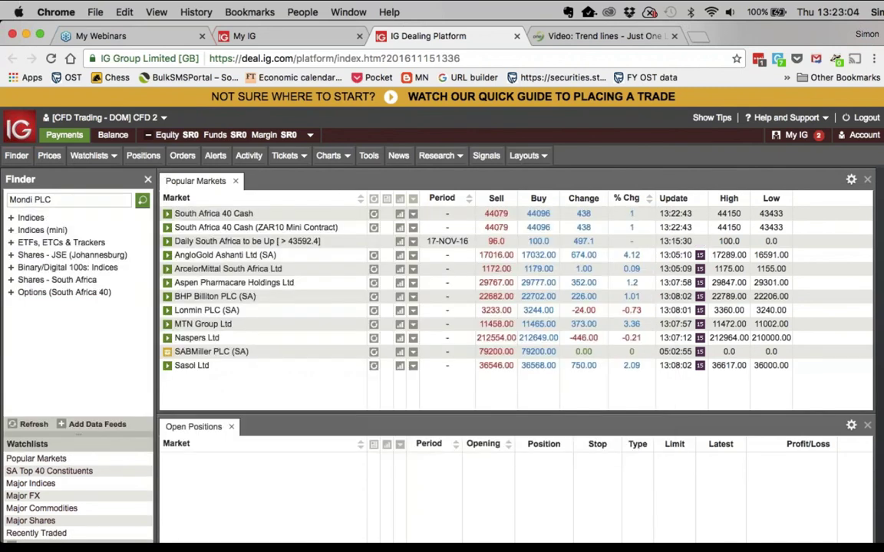
{"action": "left_click", "coordinate": [108, 200]}
{"action": "key", "text": "BackSpace"}
{"action": "key", "text": "BackSpace"}
{"action": "key", "text": "BackSpace"}
{"action": "key", "text": "BackSpace"}
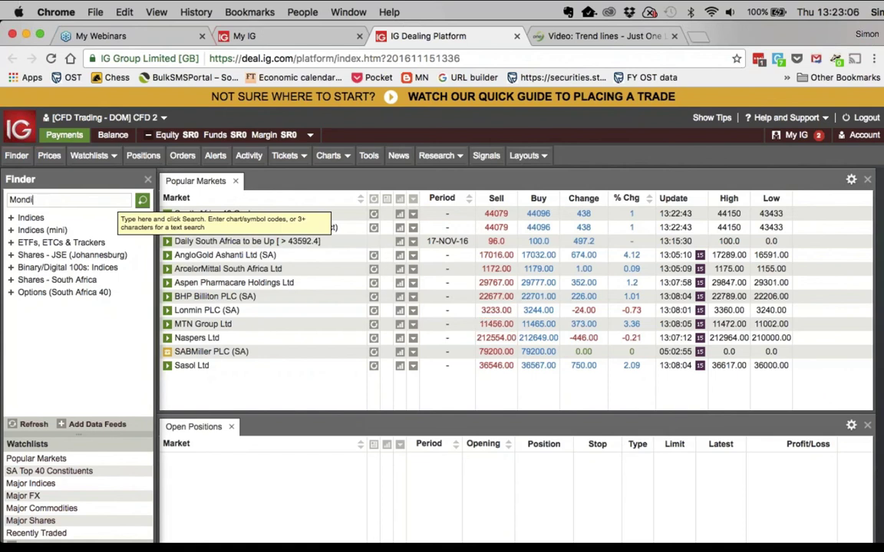
{"action": "left_click", "coordinate": [77, 218]}
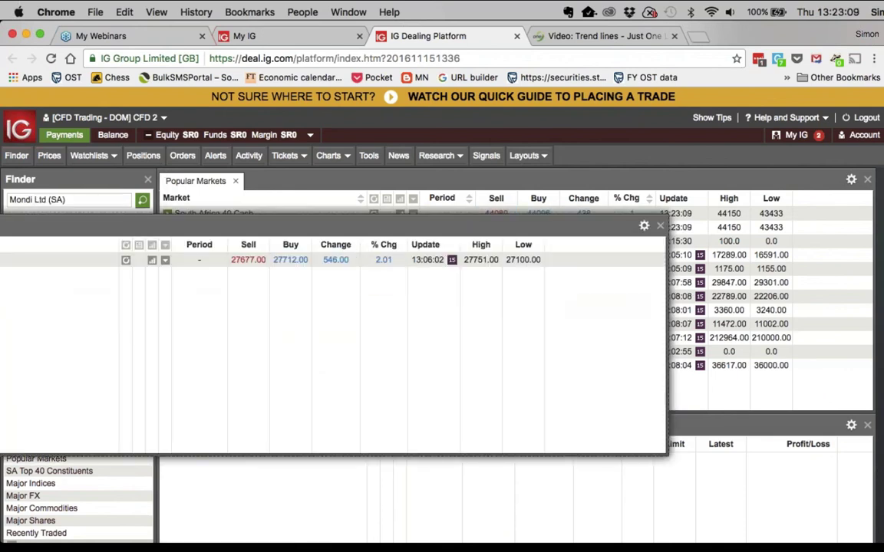
{"action": "left_click_drag", "start_coordinate": [420, 217], "coordinate": [483, 172]}
{"action": "left_click", "coordinate": [254, 213]}
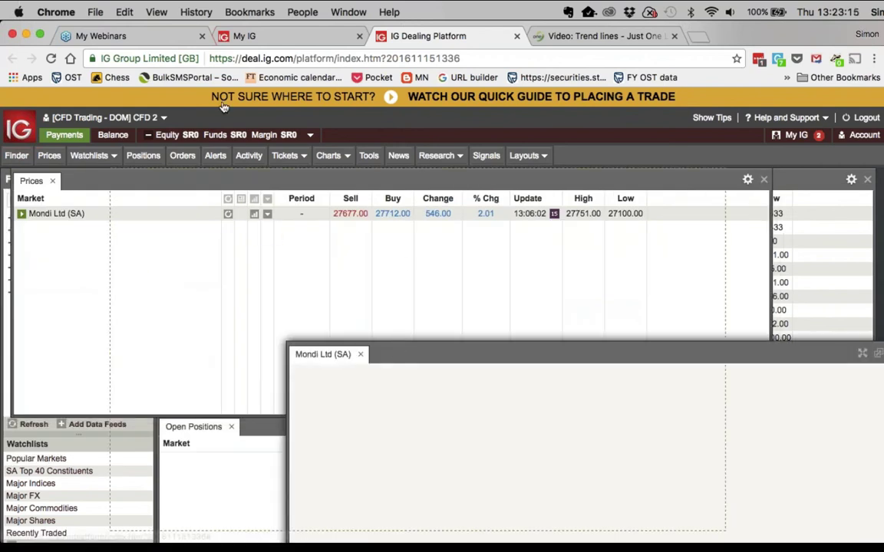
Centre and enlarge the Mondi chart window and extend its range back to December 2014
{"action": "left_click_drag", "start_coordinate": [399, 354], "coordinate": [414, 183]}
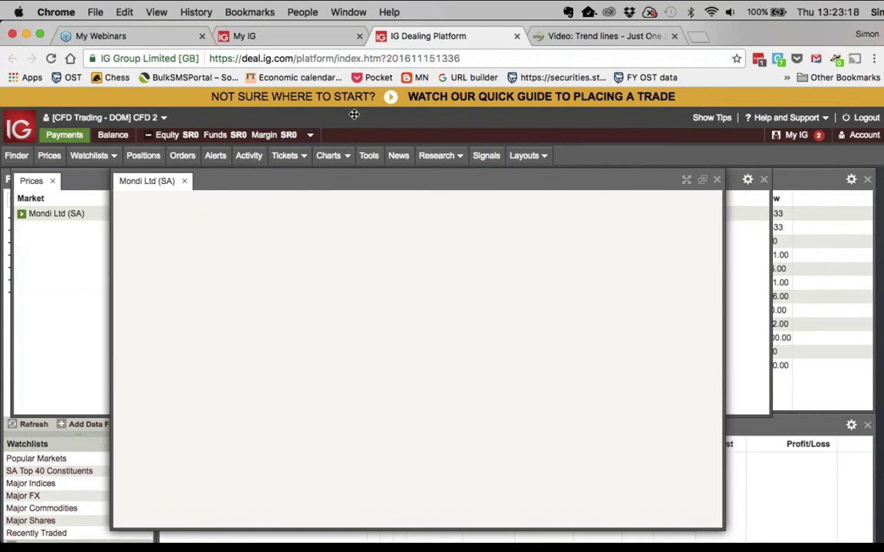
{"action": "left_click_drag", "start_coordinate": [448, 286], "coordinate": [388, 286]}
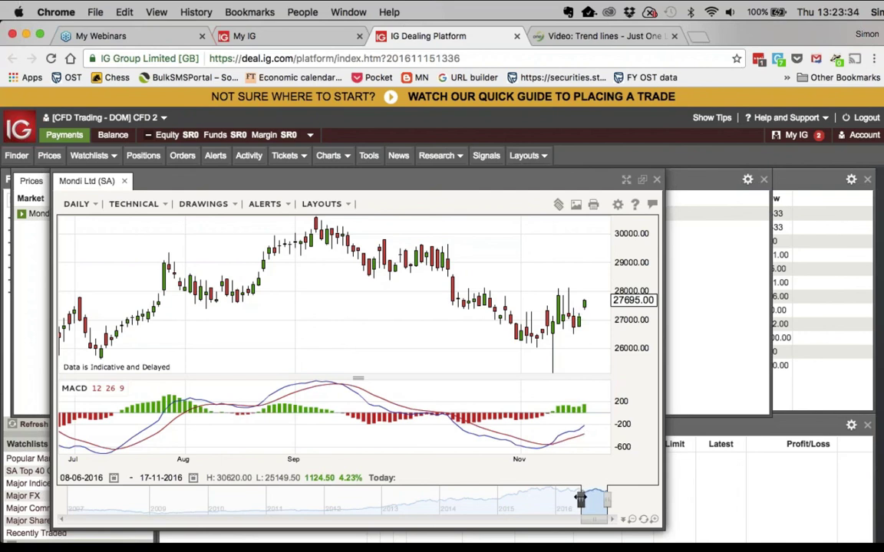
{"action": "left_click_drag", "start_coordinate": [580, 499], "coordinate": [493, 500]}
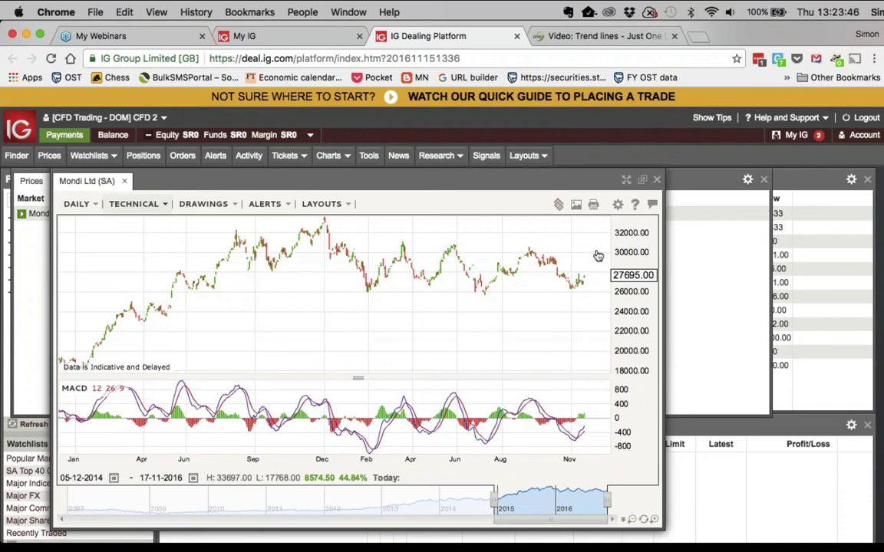
Pick the Horizontal drawing tool to start a support line
{"action": "mouse_move", "coordinate": [135, 204]}
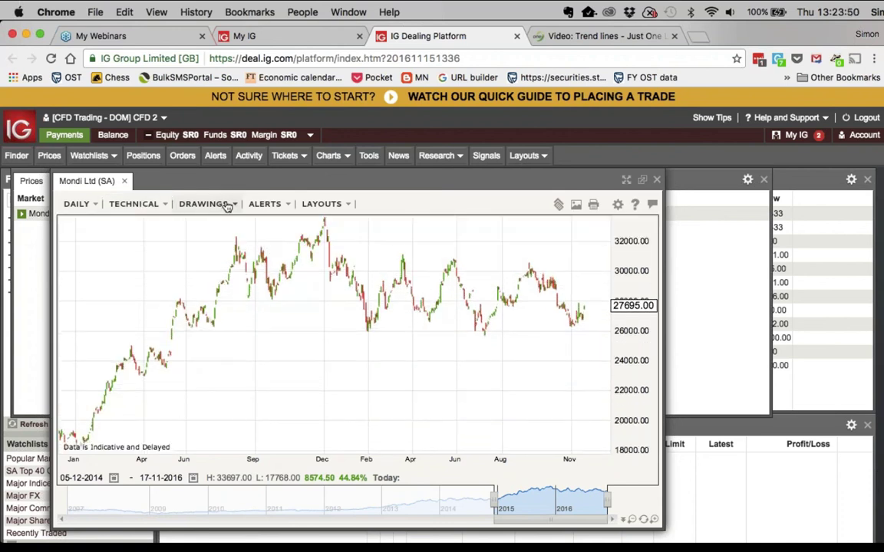
{"action": "left_click", "coordinate": [227, 207]}
{"action": "left_click", "coordinate": [331, 244]}
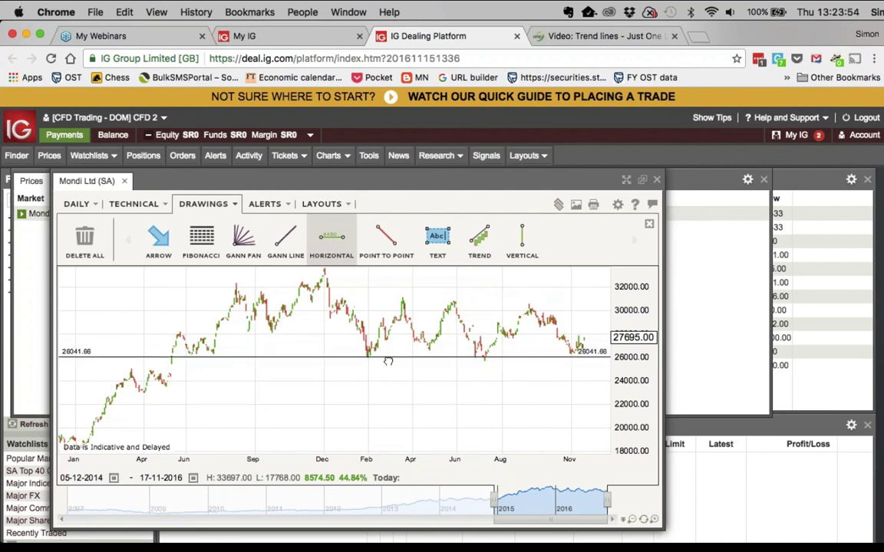
Set support at 26041.66, draw a falling line from the August 2015 peak, and start the chart at 02-03-2016
{"action": "left_click", "coordinate": [388, 362]}
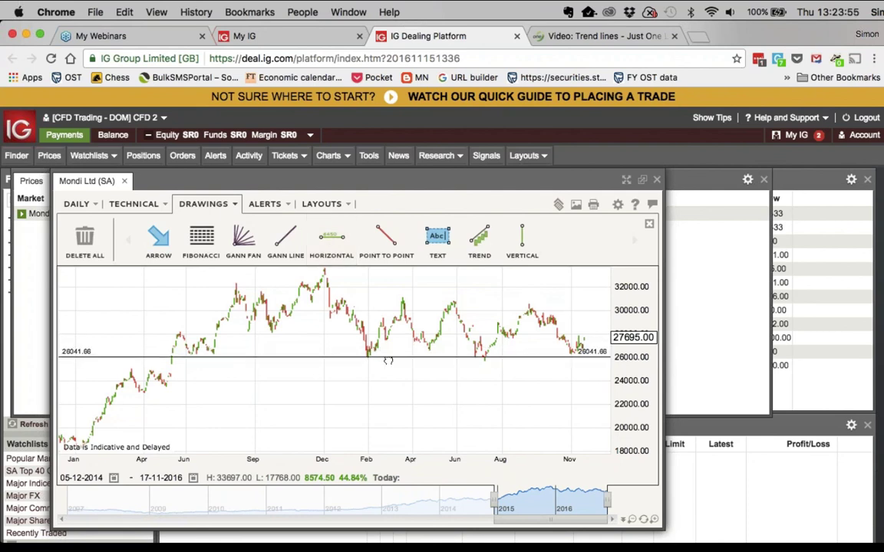
{"action": "left_click", "coordinate": [384, 243]}
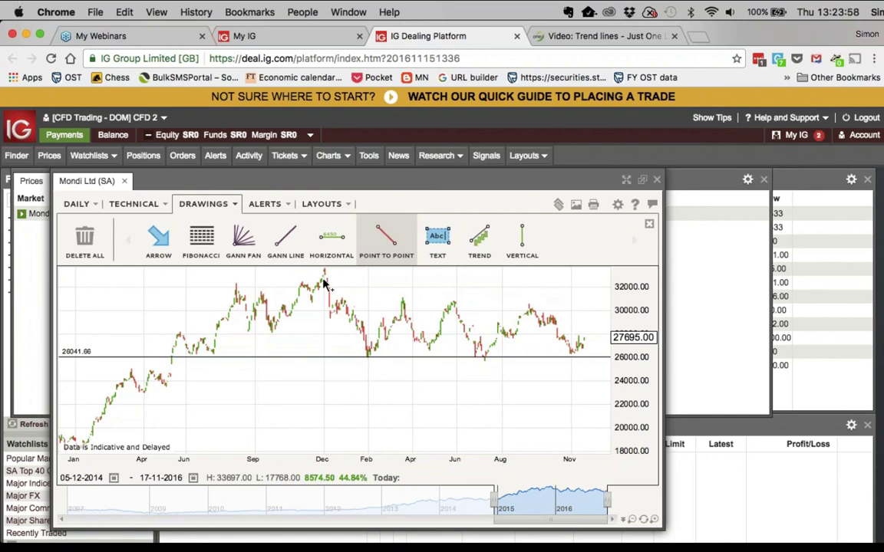
{"action": "left_click", "coordinate": [236, 288]}
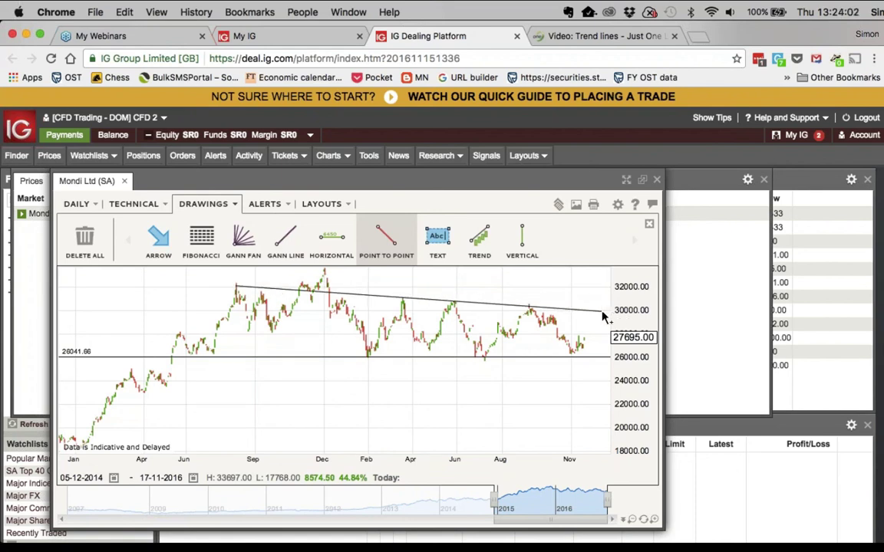
{"action": "left_click", "coordinate": [602, 311]}
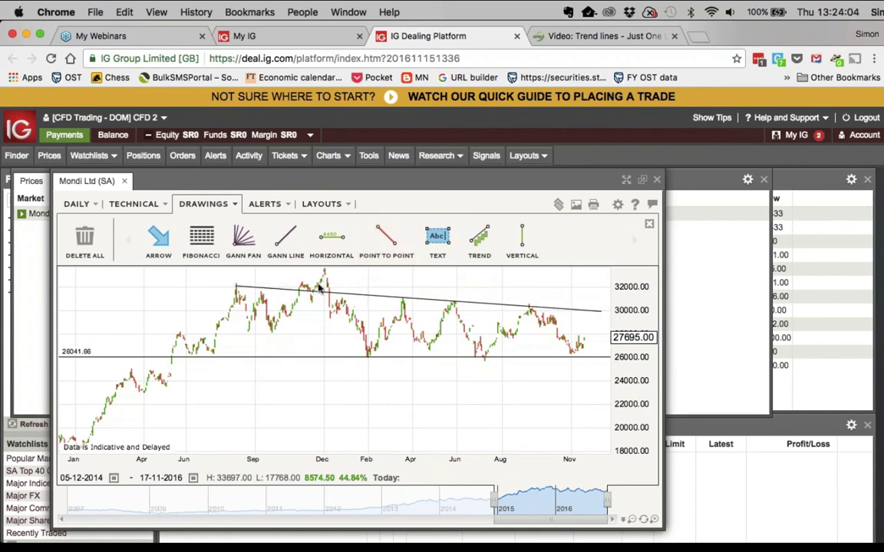
{"action": "mouse_move", "coordinate": [324, 274]}
{"action": "left_click", "coordinate": [221, 205]}
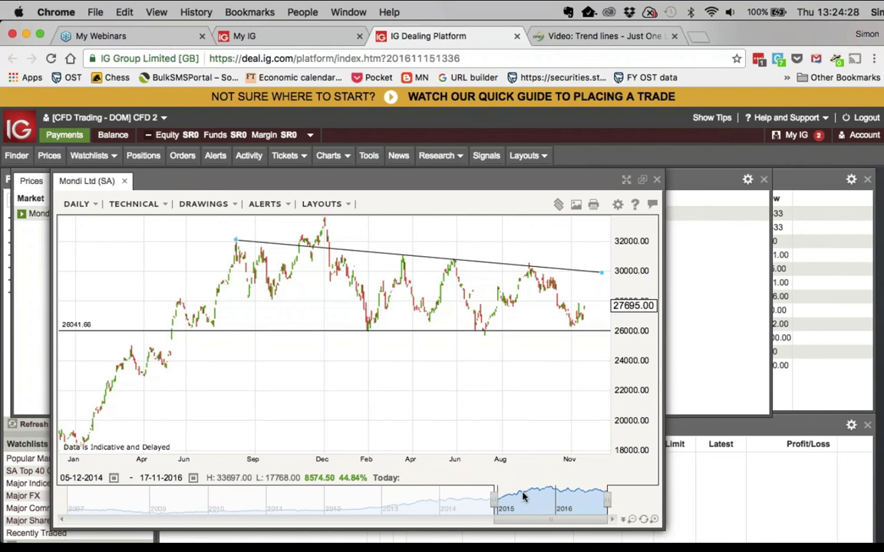
{"action": "left_click_drag", "start_coordinate": [495, 500], "coordinate": [565, 508]}
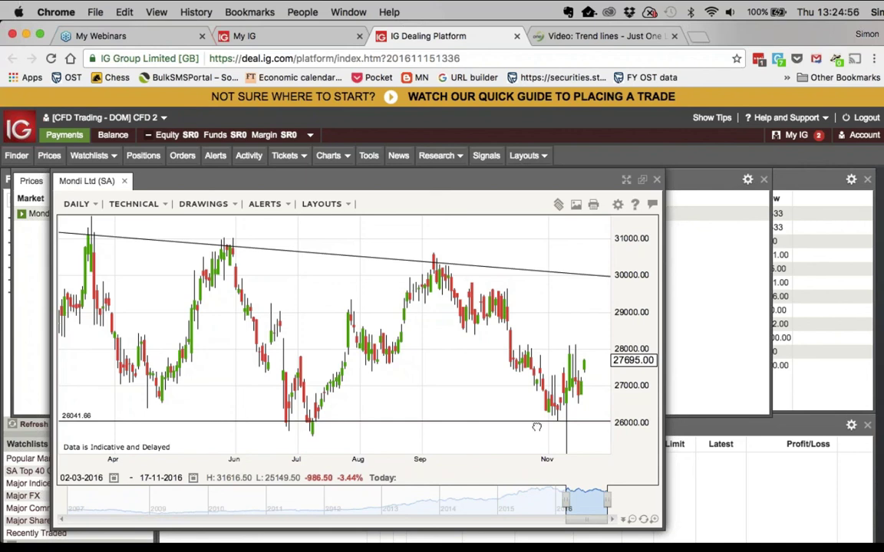
Add a MACD pane below the Mondi price chart, then close the Mondi chart window
{"action": "left_click", "coordinate": [150, 206]}
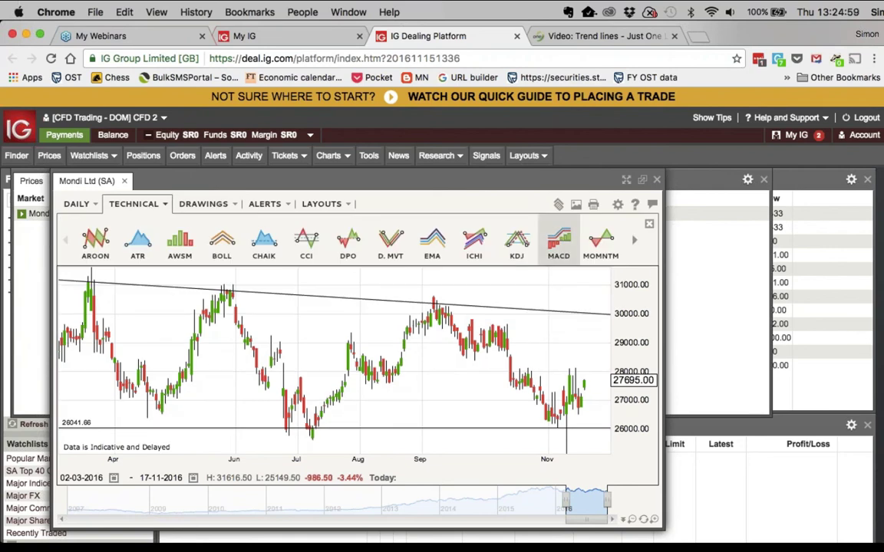
{"action": "left_click", "coordinate": [571, 247]}
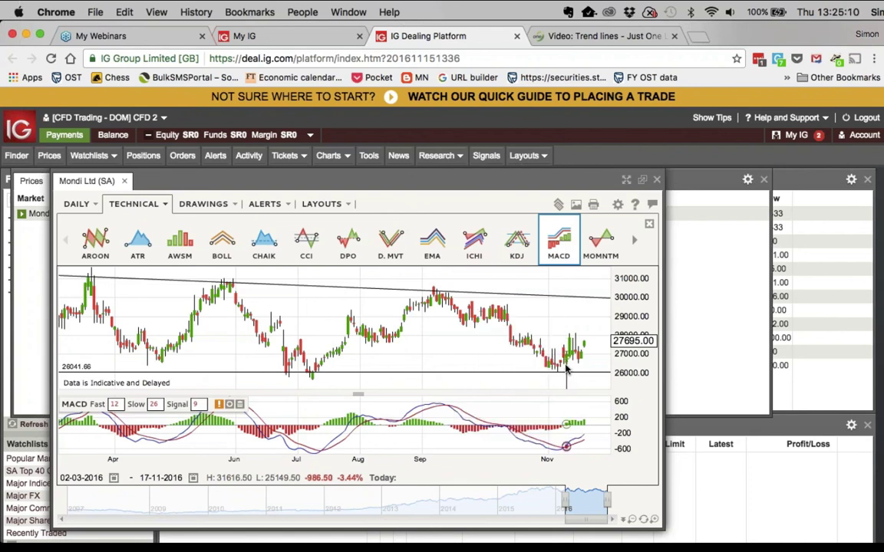
{"action": "mouse_move", "coordinate": [566, 370]}
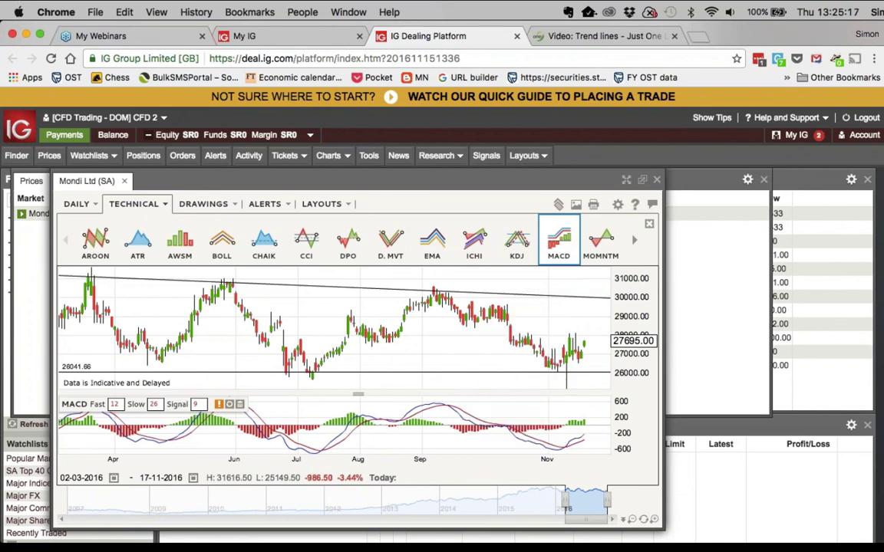
{"action": "left_click", "coordinate": [656, 180]}
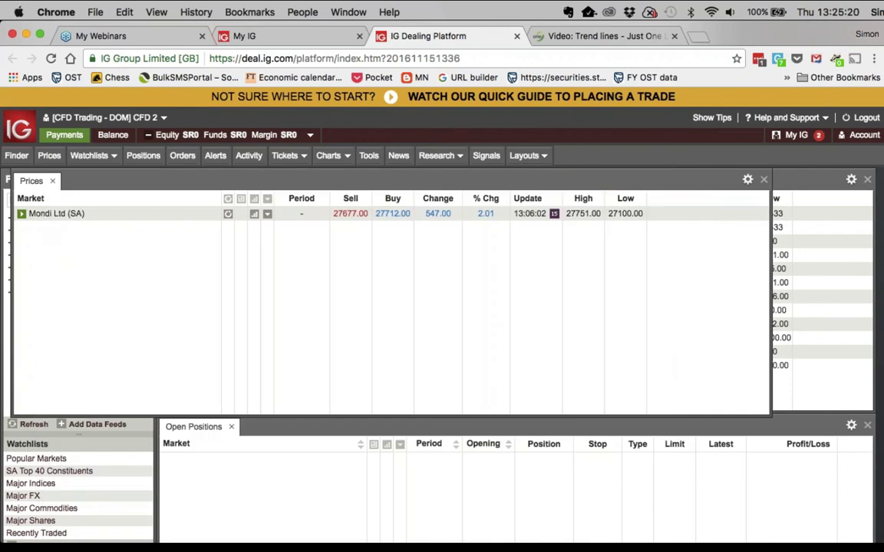
Search for 'investec', select Investec Ltd and open its daily price chart
{"action": "left_click_drag", "start_coordinate": [306, 181], "coordinate": [316, 246]}
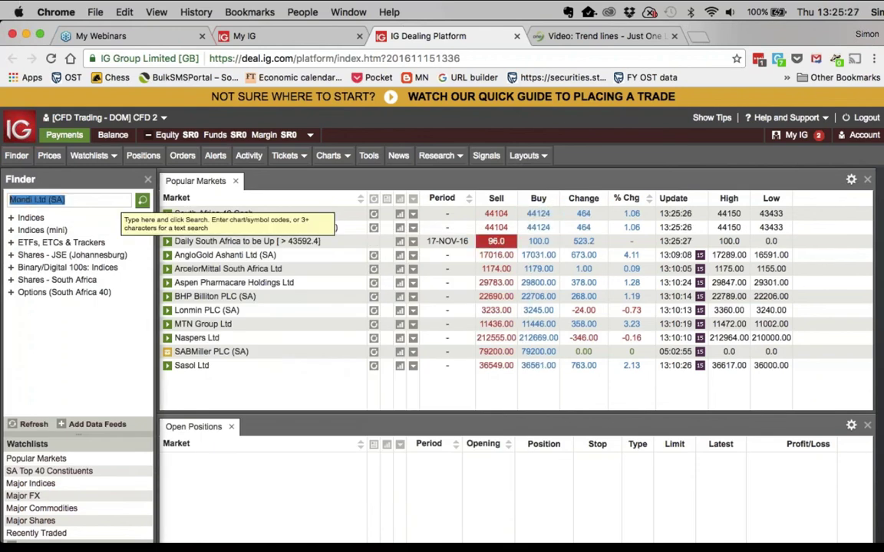
{"action": "key", "text": "super+a"}
{"action": "type", "text": "investec"}
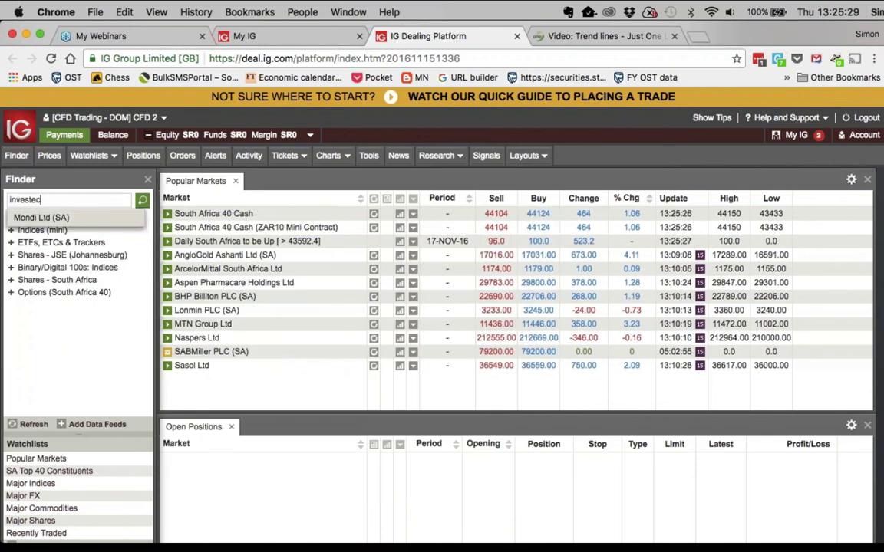
{"action": "left_click", "coordinate": [92, 218]}
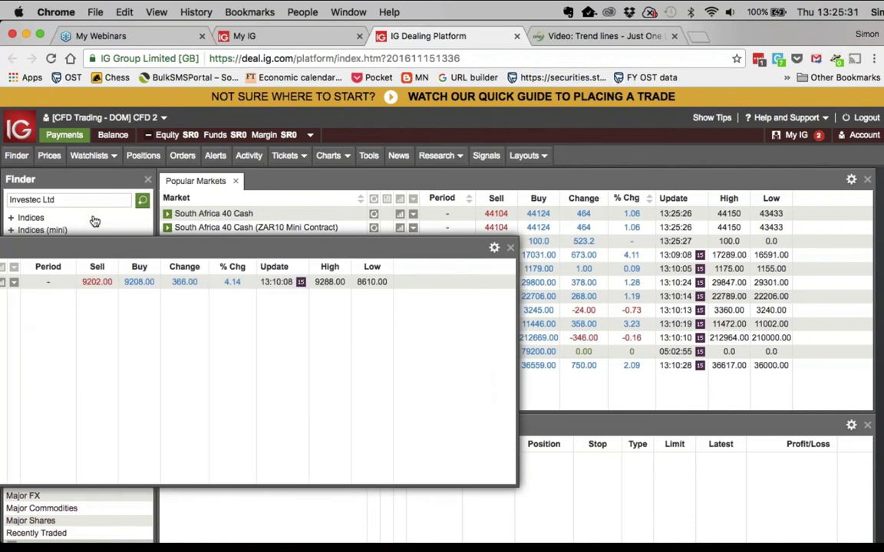
{"action": "left_click_drag", "start_coordinate": [351, 251], "coordinate": [506, 191]}
{"action": "left_click", "coordinate": [174, 224]}
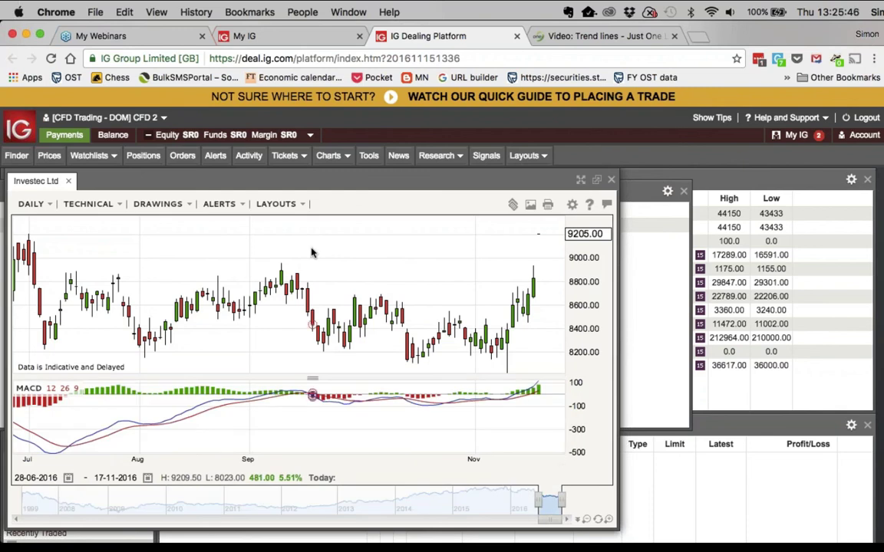
Remove the MACD pane from the Investec chart and widen it back to August 2015
{"action": "left_click", "coordinate": [92, 204]}
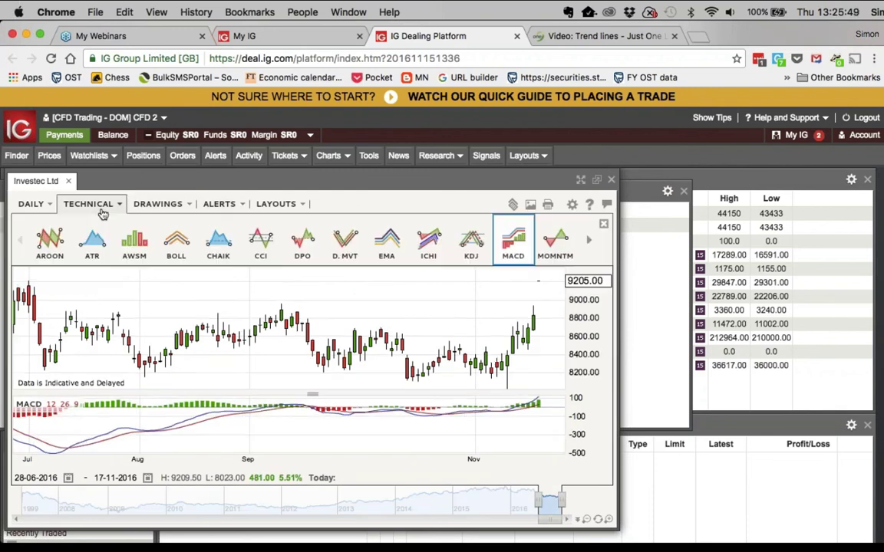
{"action": "left_click", "coordinate": [515, 247]}
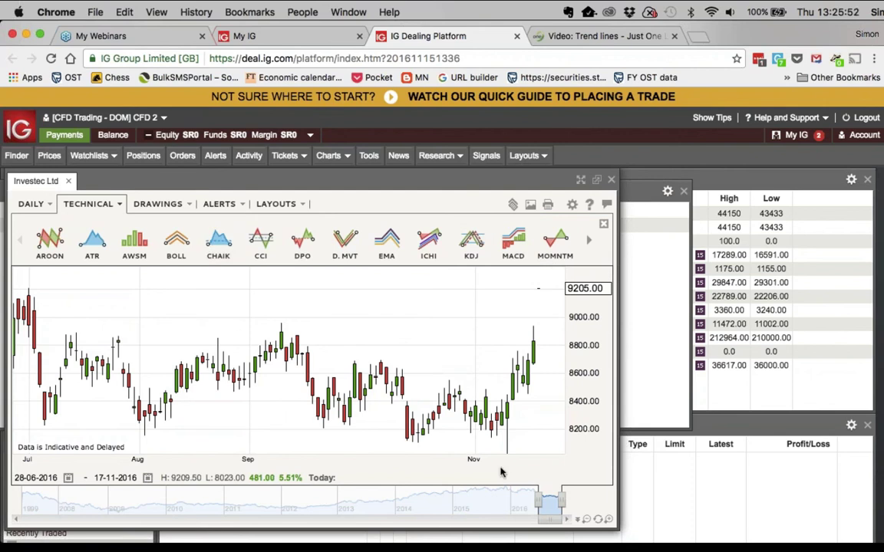
{"action": "left_click_drag", "start_coordinate": [535, 499], "coordinate": [491, 501]}
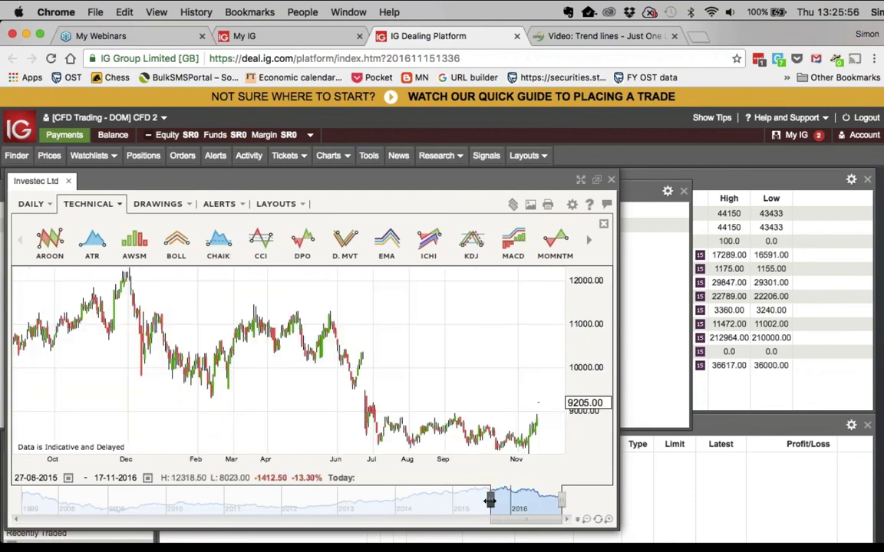
Draw horizontal lines at 8173.86 and 8856.69, then narrow the chart range to 2016
{"action": "left_click", "coordinate": [166, 213]}
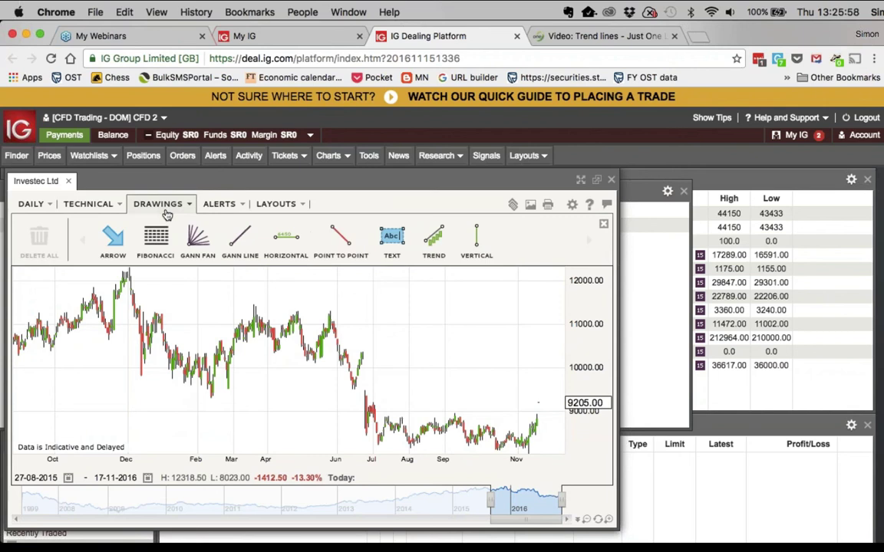
{"action": "left_click", "coordinate": [286, 236]}
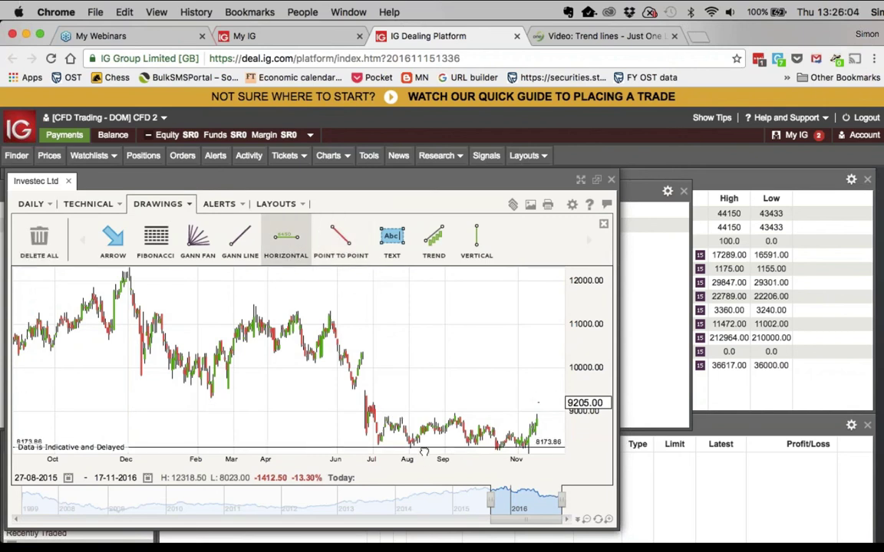
{"action": "left_click", "coordinate": [424, 450]}
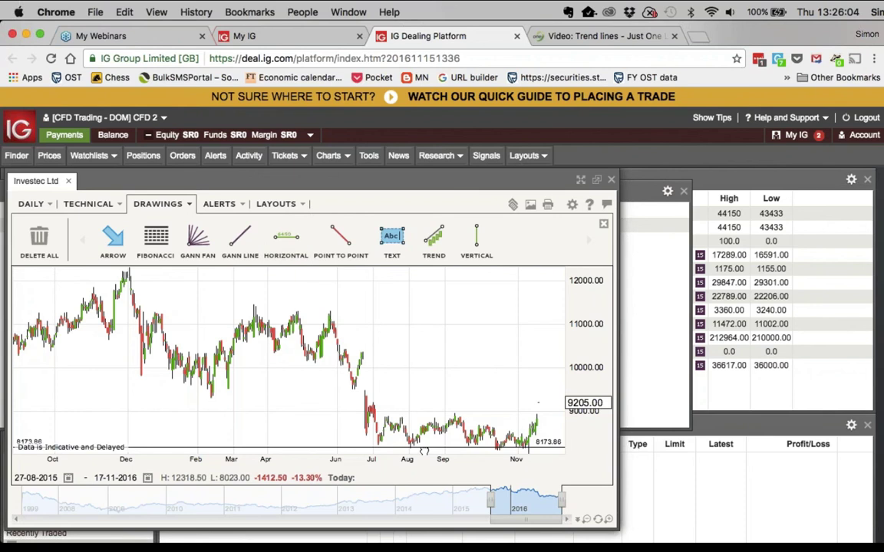
{"action": "left_click", "coordinate": [298, 238]}
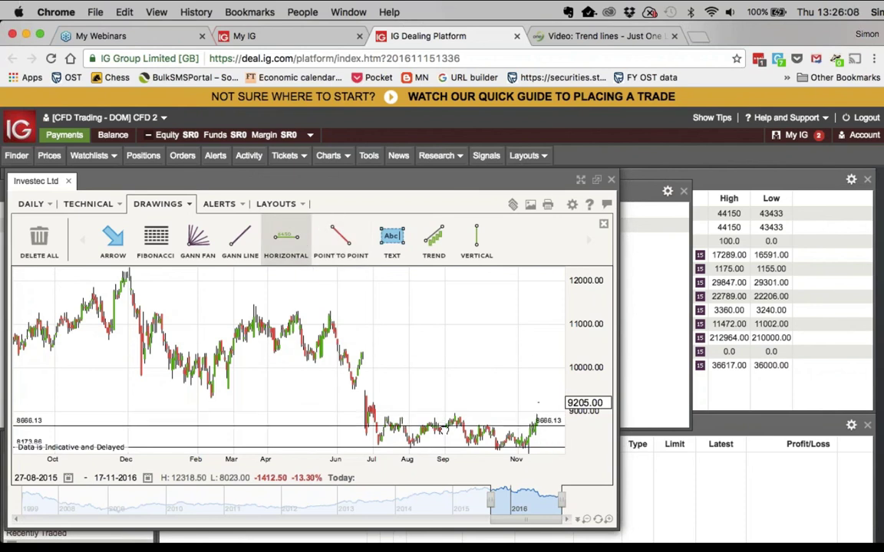
{"action": "left_click", "coordinate": [418, 418]}
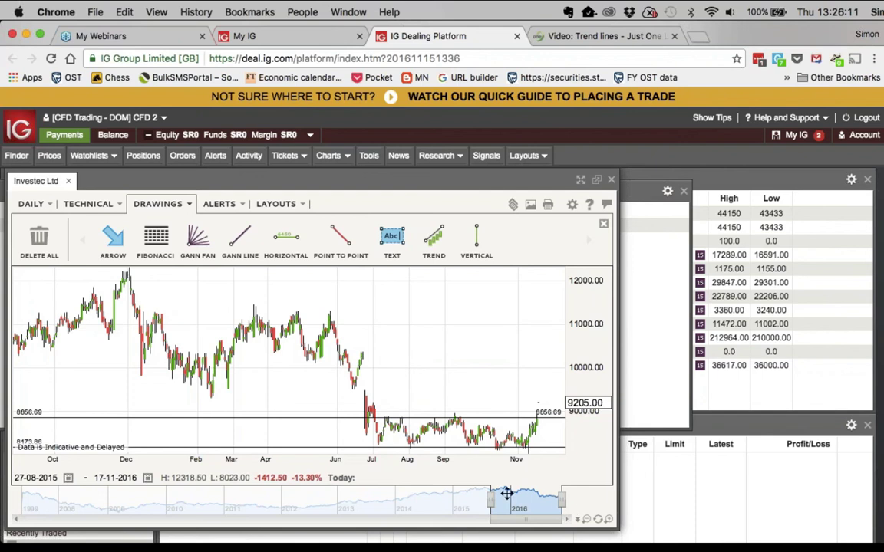
{"action": "left_click_drag", "start_coordinate": [493, 499], "coordinate": [522, 502]}
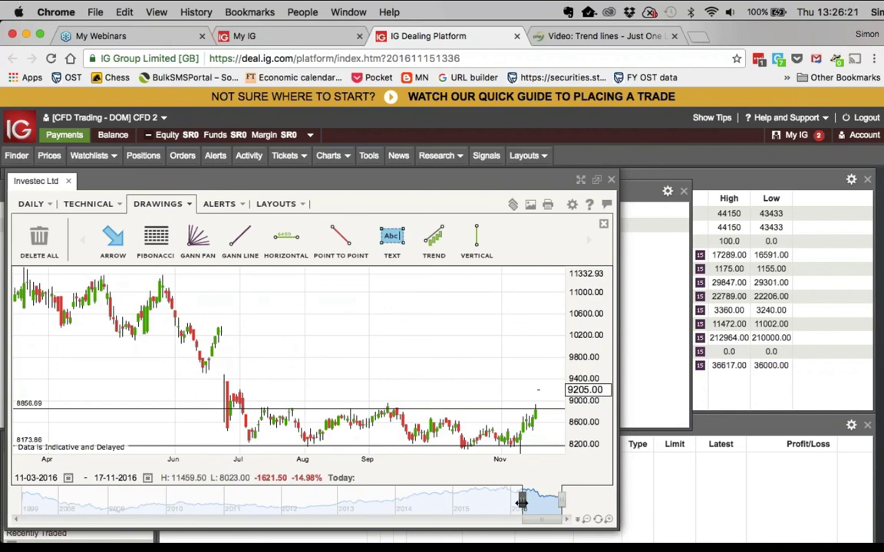
{"action": "mouse_move", "coordinate": [537, 397]}
Close the Investec windows and open the Anglo American PLC (SA) chart via an 'anglo' search
{"action": "left_click", "coordinate": [610, 180]}
{"action": "left_click", "coordinate": [684, 191]}
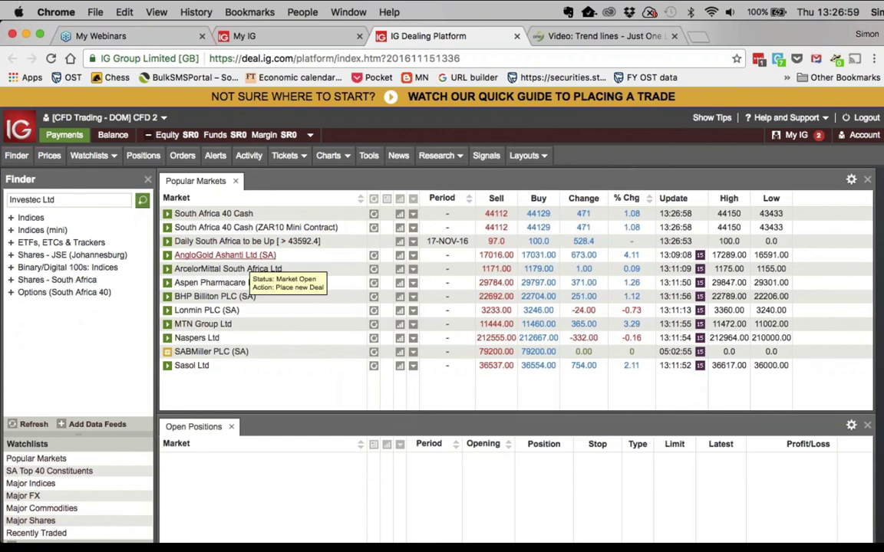
{"action": "triple_click", "coordinate": [97, 203]}
{"action": "type", "text": "anglo"}
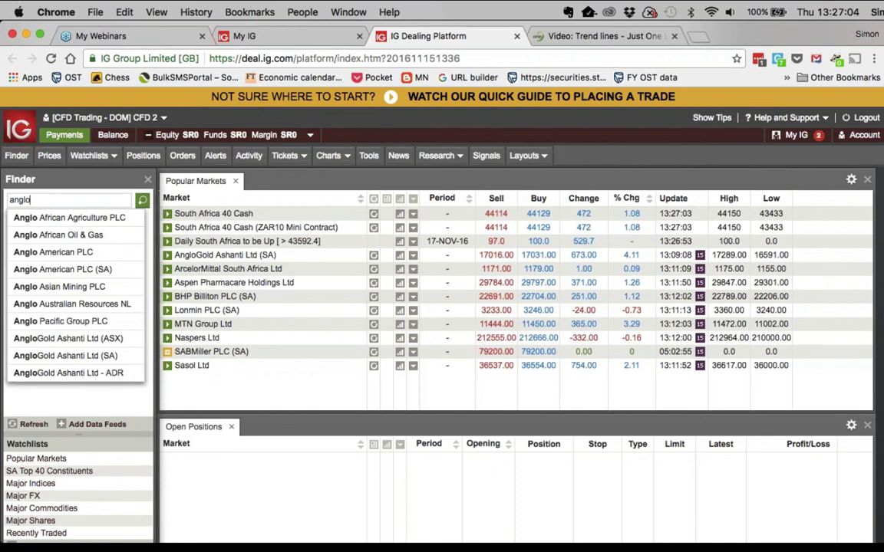
{"action": "left_click", "coordinate": [45, 275]}
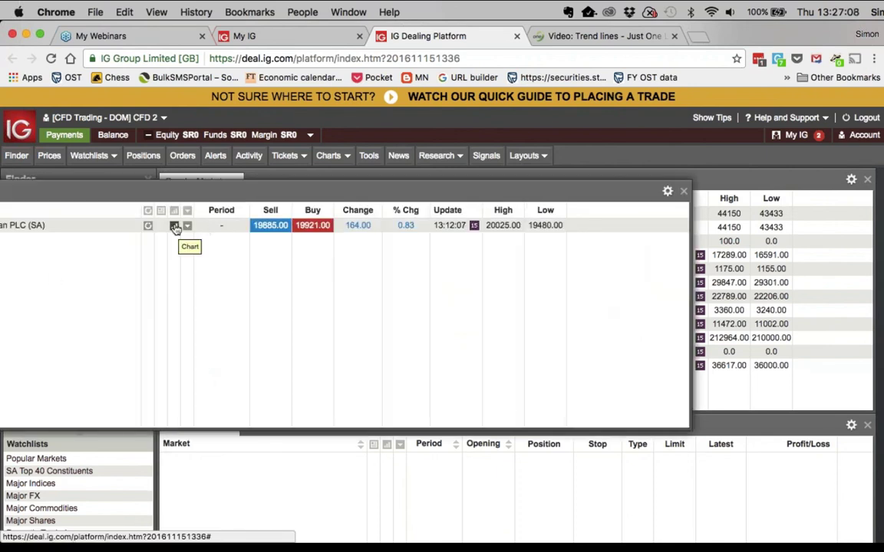
{"action": "left_click", "coordinate": [175, 226]}
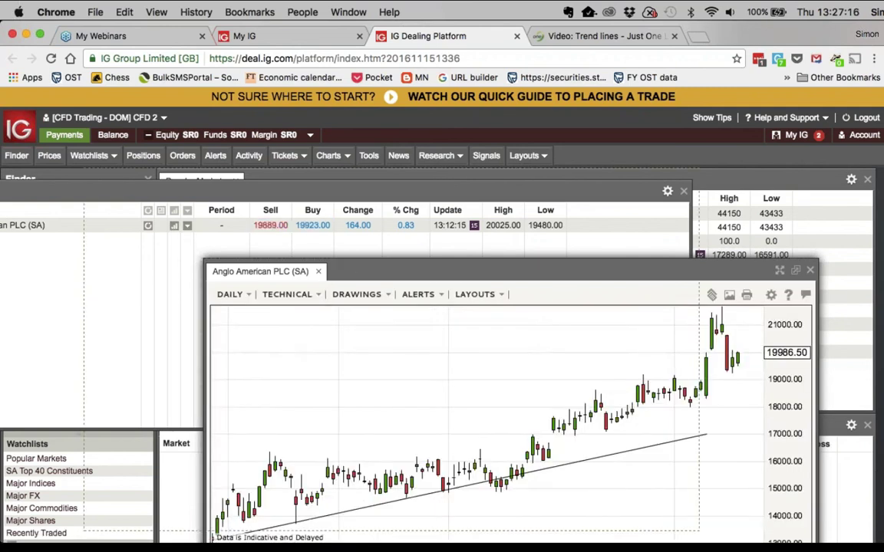
Widen the chart to December 2014 and place a copy of the trend line parallel above it
{"action": "left_click_drag", "start_coordinate": [361, 270], "coordinate": [241, 180]}
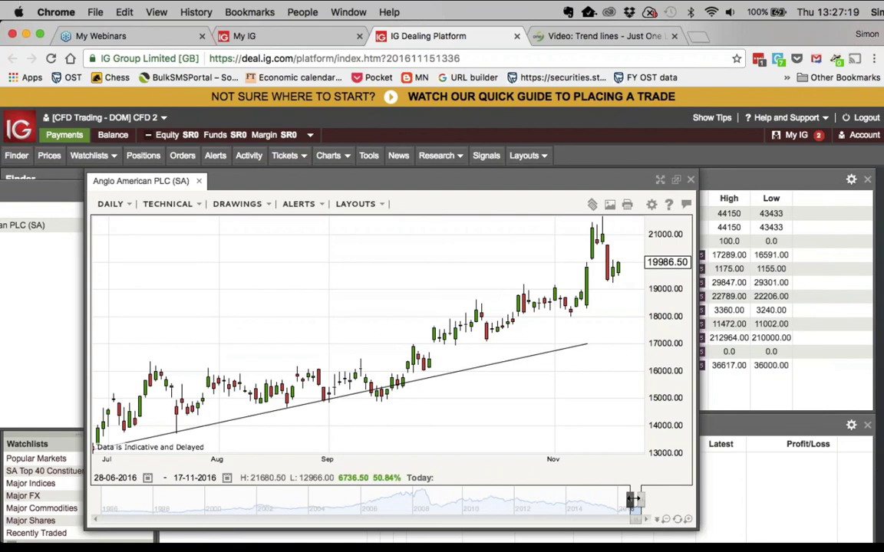
{"action": "left_click_drag", "start_coordinate": [633, 499], "coordinate": [562, 499]}
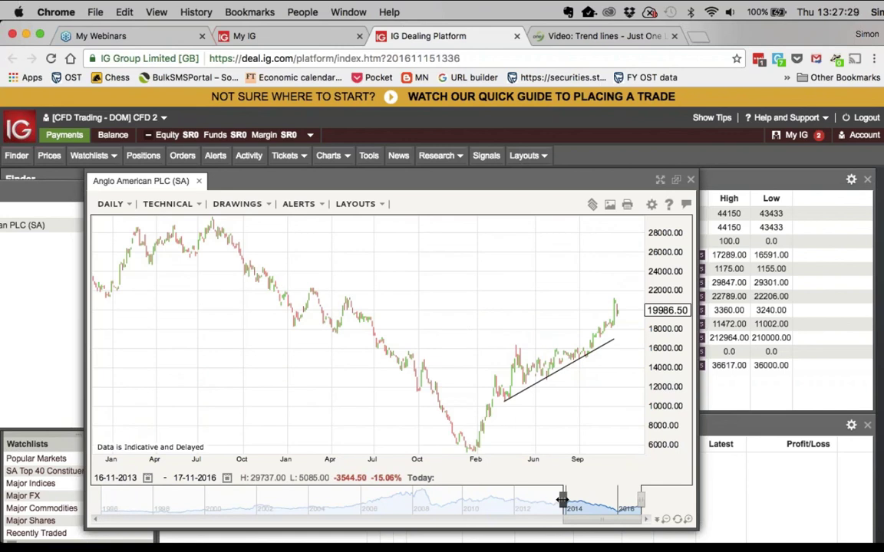
{"action": "left_click", "coordinate": [557, 380]}
{"action": "right_click", "coordinate": [553, 373]}
{"action": "left_click", "coordinate": [564, 392]}
{"action": "left_click_drag", "start_coordinate": [564, 393], "coordinate": [557, 351]}
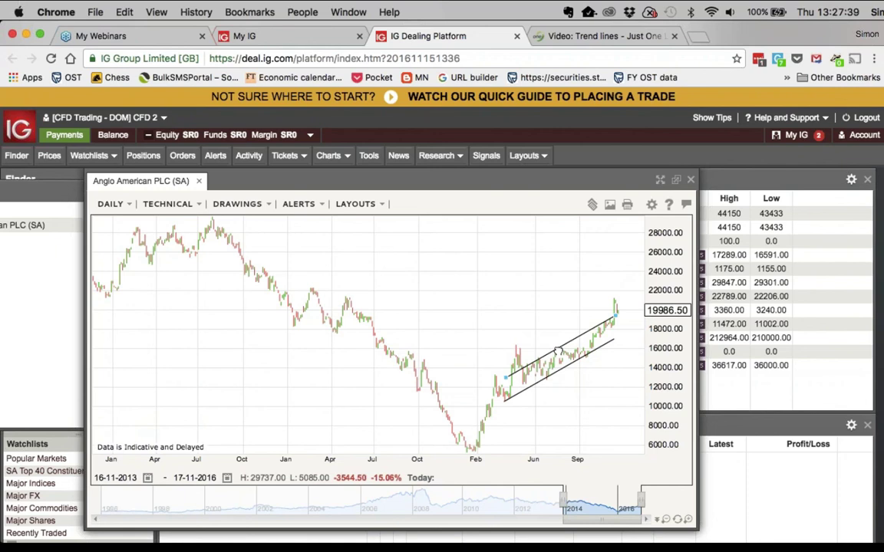
{"action": "mouse_move", "coordinate": [563, 455]}
Draw a falling point-to-point line from the July 2014 peak, then narrow the chart to January 2016
{"action": "left_click", "coordinate": [169, 204]}
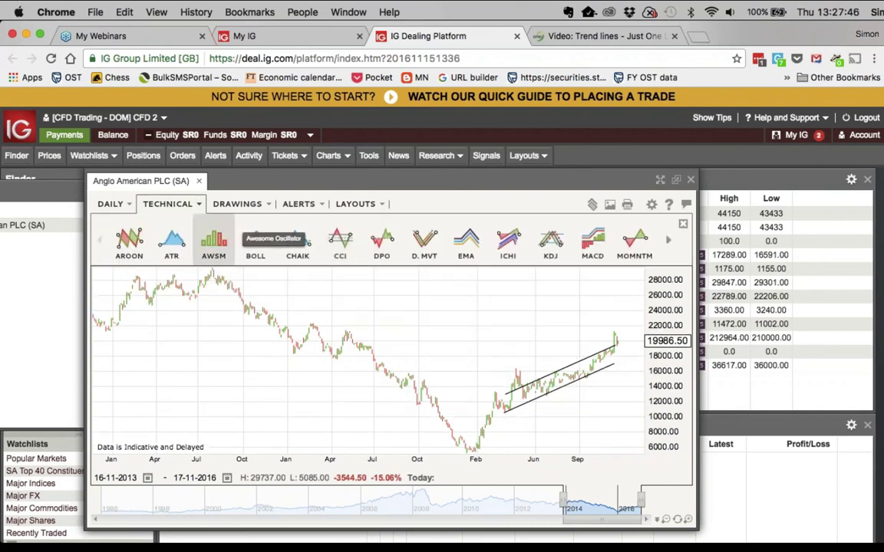
{"action": "left_click", "coordinate": [236, 205]}
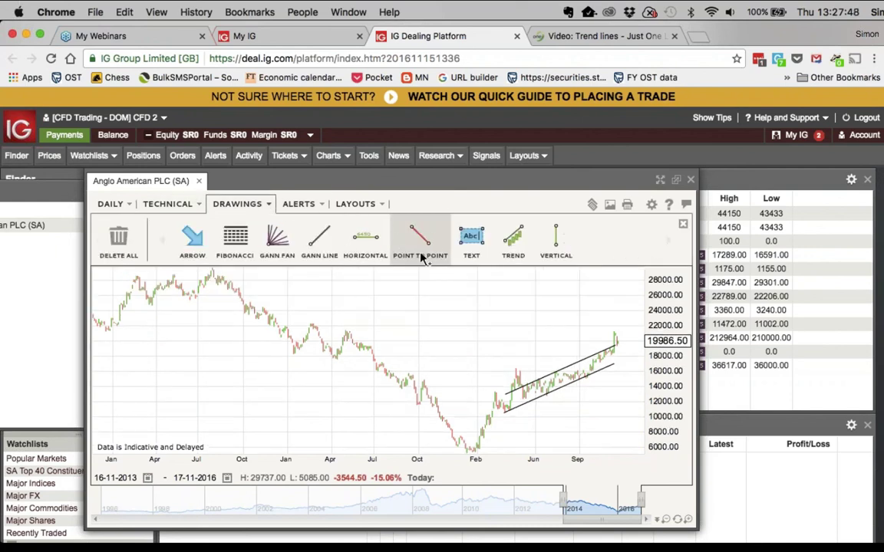
{"action": "mouse_move", "coordinate": [212, 271]}
{"action": "left_mouse_down"}
{"action": "mouse_move", "coordinate": [488, 428]}
{"action": "mouse_move", "coordinate": [537, 423]}
{"action": "mouse_move", "coordinate": [540, 439]}
{"action": "left_mouse_up"}
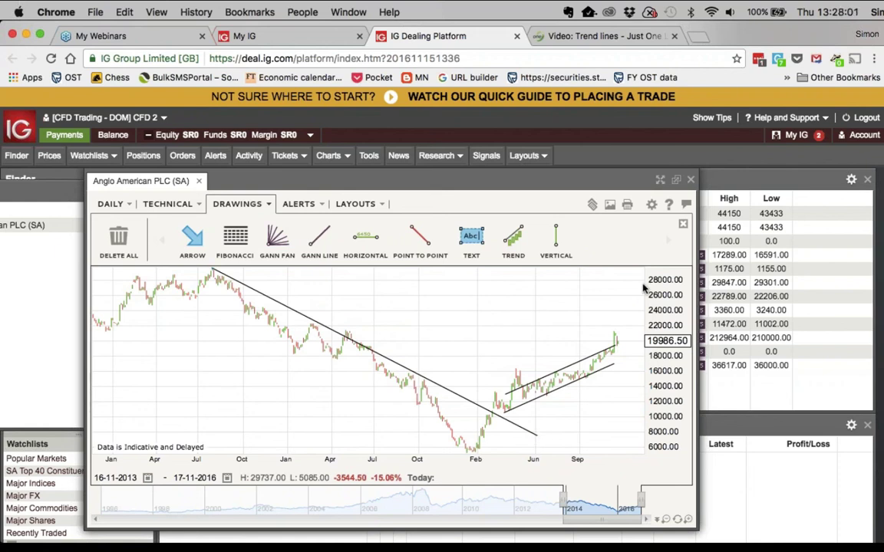
{"action": "left_click_drag", "start_coordinate": [563, 499], "coordinate": [618, 502]}
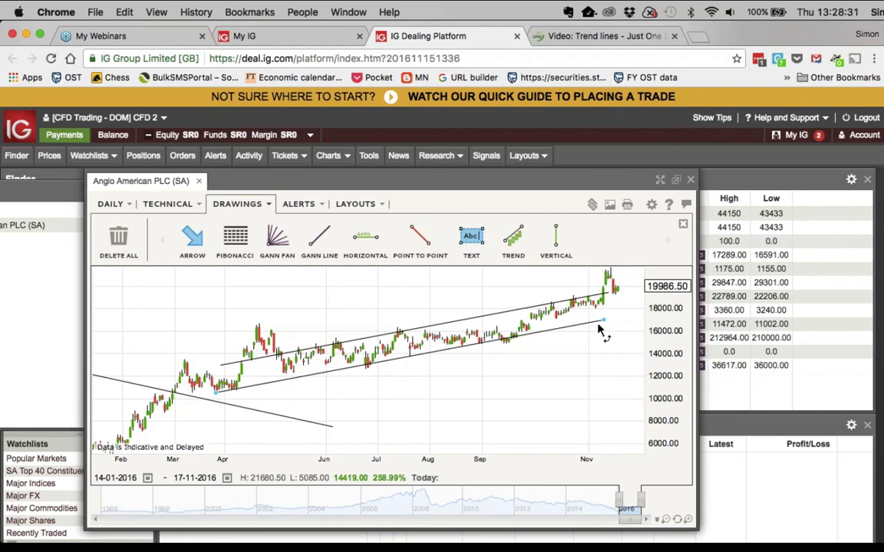
Close the Anglo American chart and price panel, then open Tongaat Hulett Ltd by searching 'ton'
{"action": "left_click", "coordinate": [690, 183]}
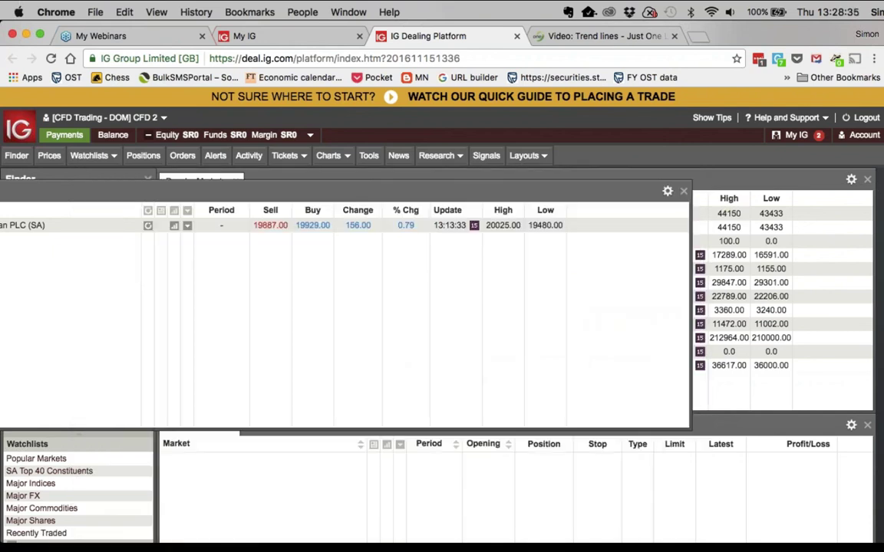
{"action": "left_click", "coordinate": [684, 190]}
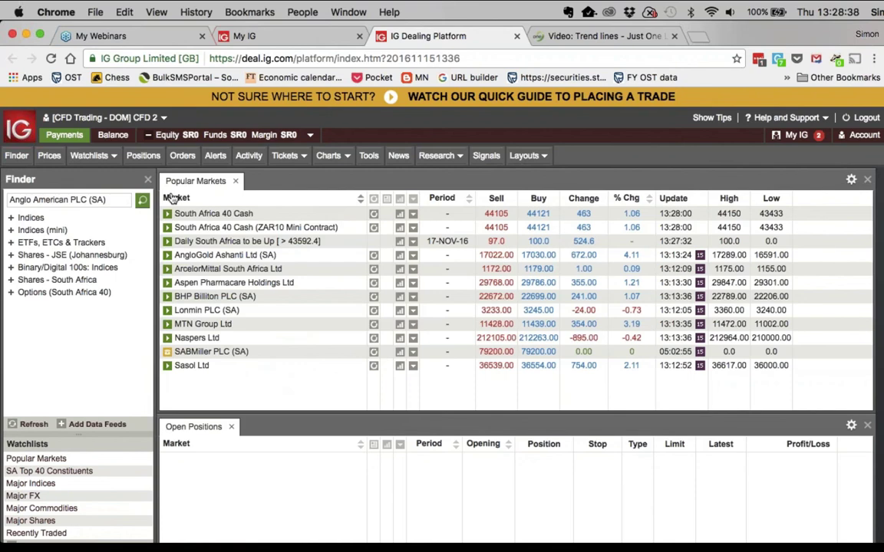
{"action": "triple_click", "coordinate": [123, 198]}
{"action": "type", "text": "ton"}
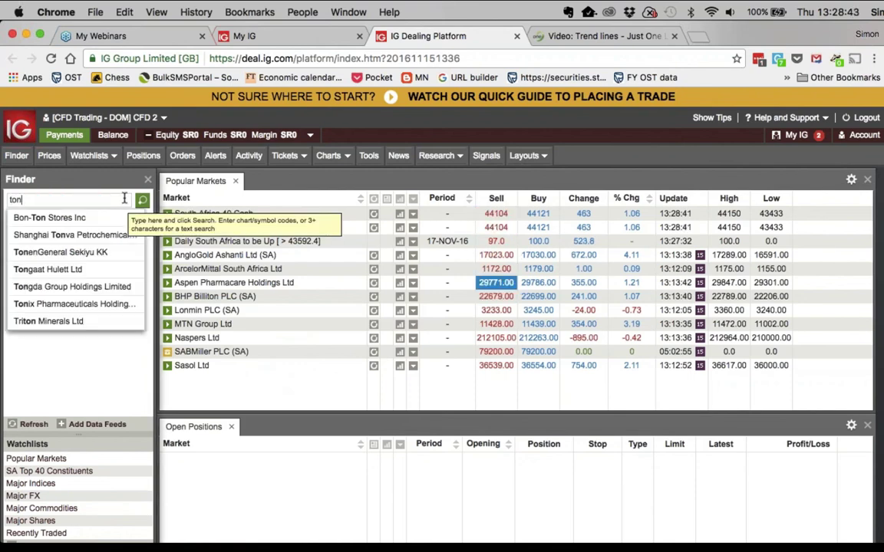
{"action": "left_click", "coordinate": [47, 269]}
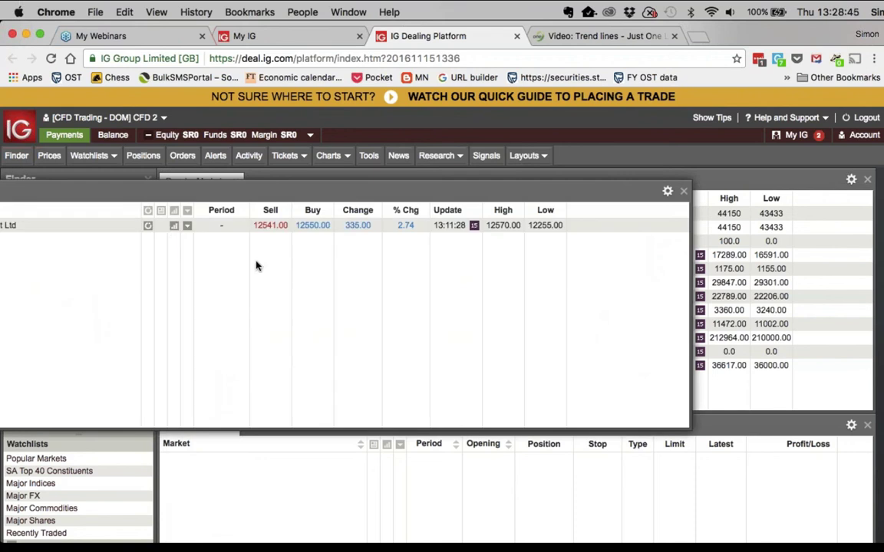
Open the Tongaat Hulett chart, switch it to weekly candles, and start the range at April 2014
{"action": "left_click", "coordinate": [175, 227]}
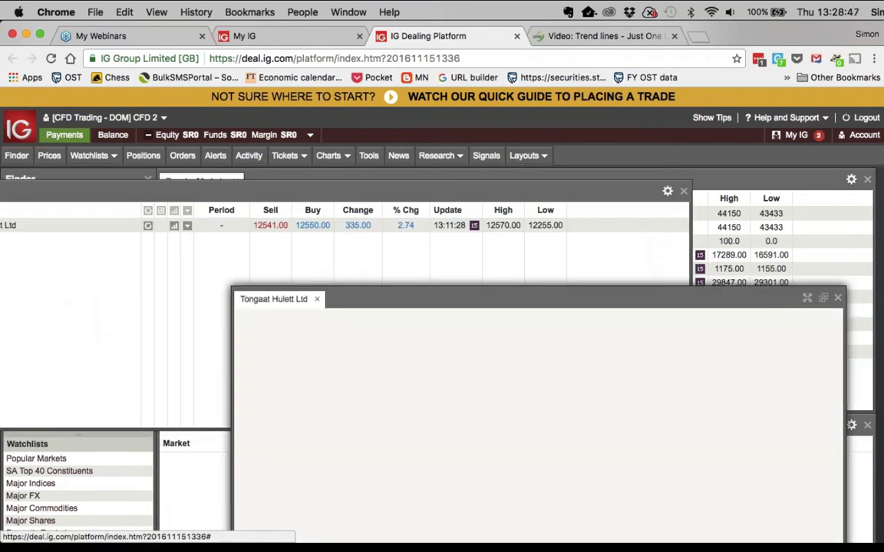
{"action": "left_click_drag", "start_coordinate": [476, 300], "coordinate": [340, 187]}
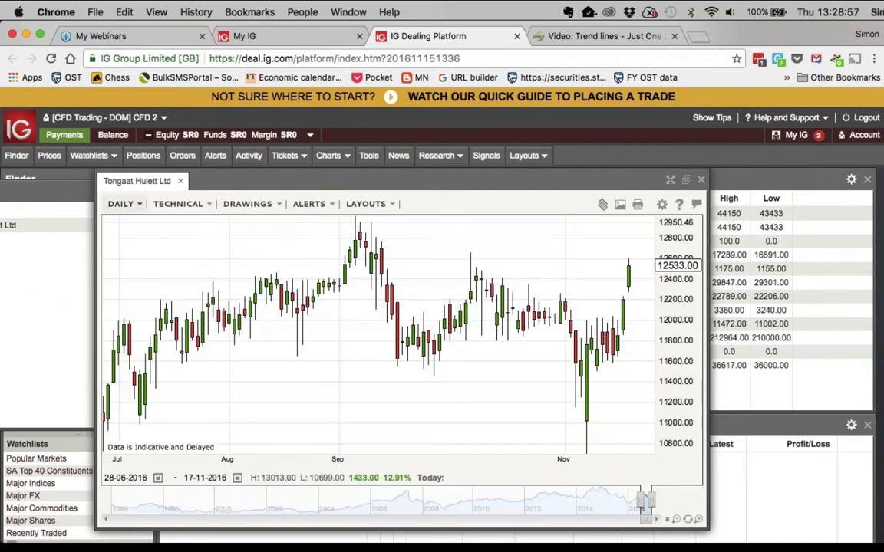
{"action": "left_click", "coordinate": [121, 203]}
{"action": "left_click", "coordinate": [192, 224]}
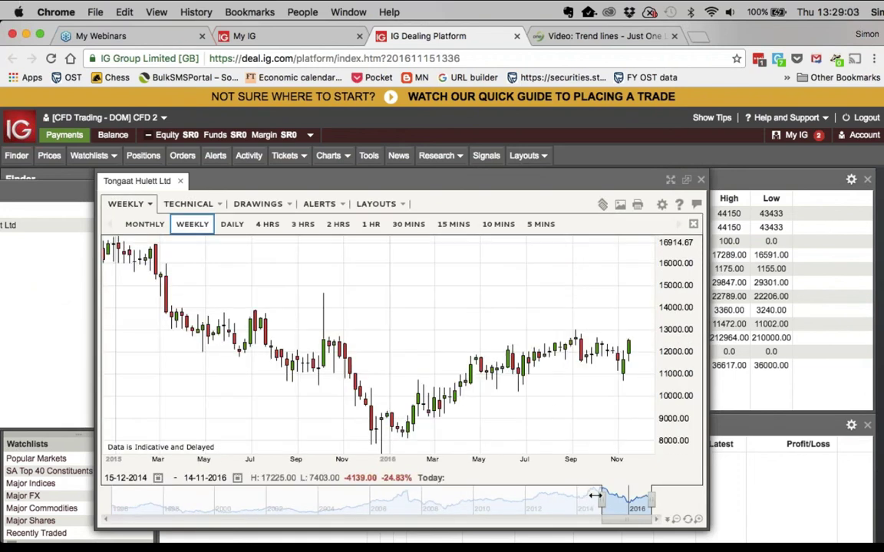
{"action": "left_click_drag", "start_coordinate": [601, 500], "coordinate": [567, 503]}
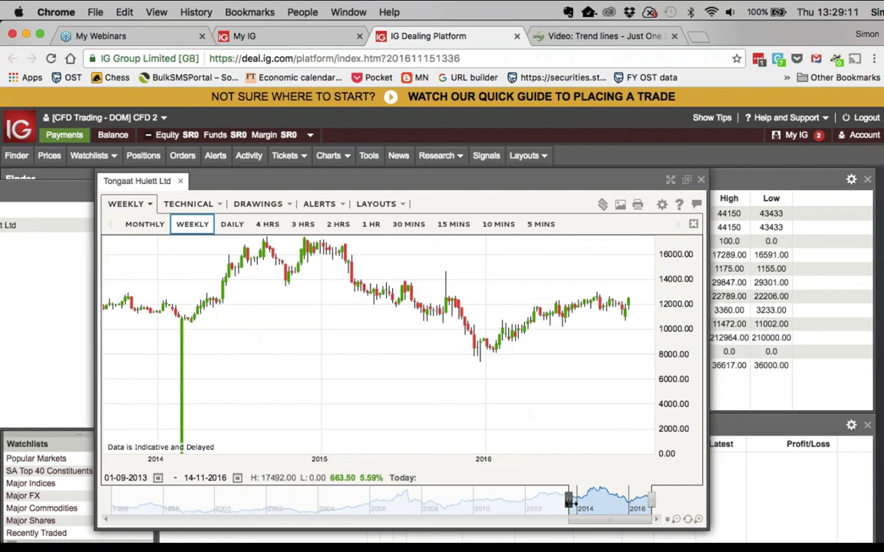
{"action": "left_click_drag", "start_coordinate": [568, 503], "coordinate": [585, 502]}
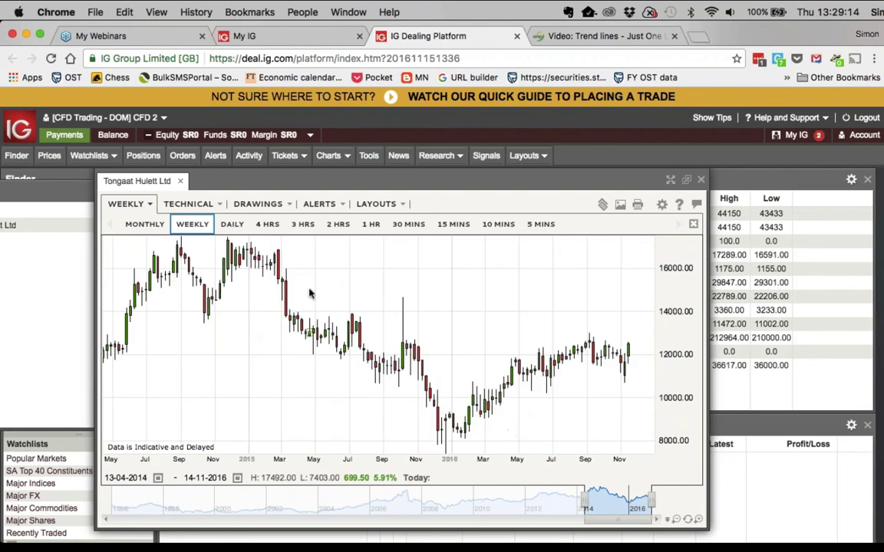
{"action": "mouse_move", "coordinate": [383, 375]}
Draw a point-to-point trend line rising from the early-2016 low along the higher lows
{"action": "left_click", "coordinate": [258, 204]}
{"action": "left_click", "coordinate": [428, 239]}
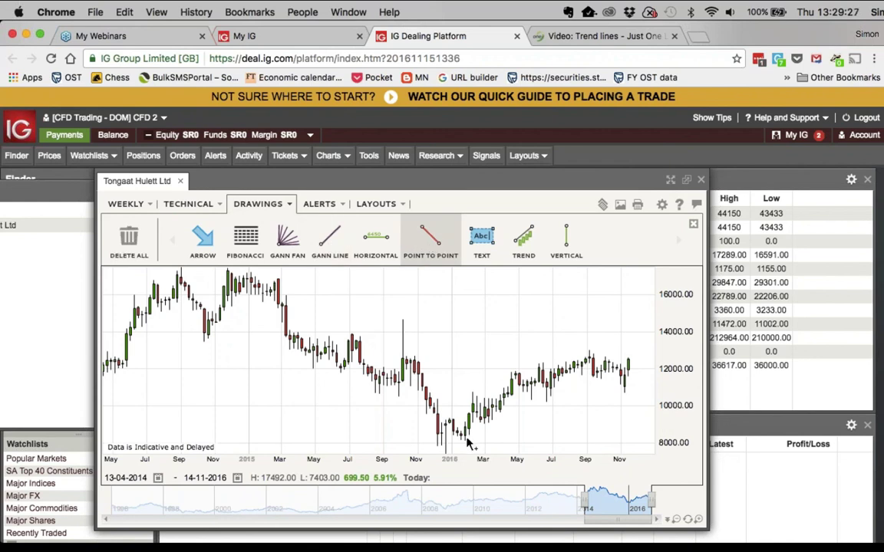
{"action": "mouse_move", "coordinate": [465, 439]}
{"action": "left_mouse_down"}
{"action": "mouse_move", "coordinate": [649, 367]}
{"action": "mouse_move", "coordinate": [651, 349]}
{"action": "left_mouse_up"}
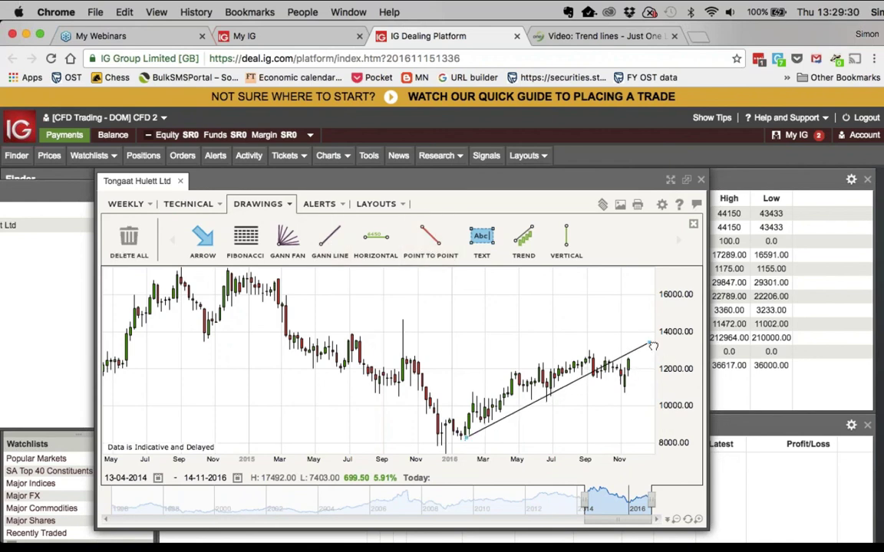
Switch the Tongaat chart to daily candles and widen it back to April 2014
{"action": "left_click", "coordinate": [134, 207]}
{"action": "left_click", "coordinate": [231, 224]}
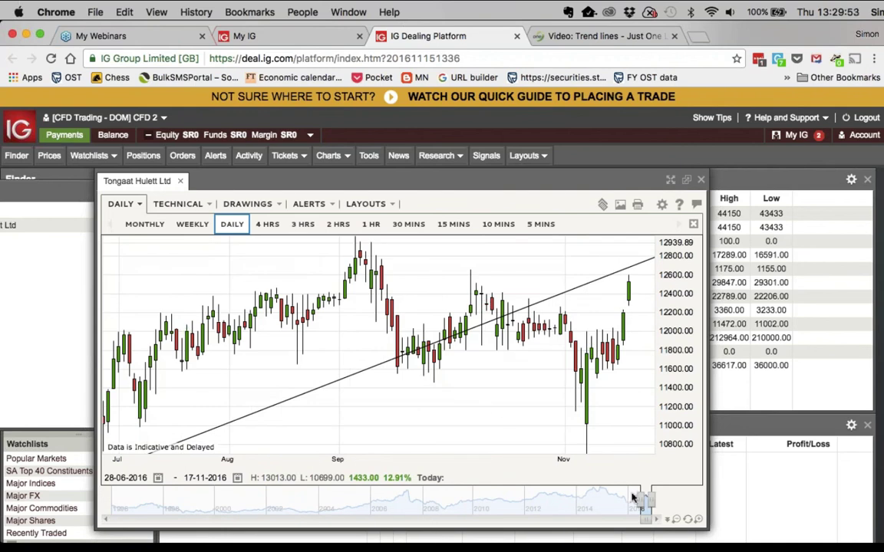
{"action": "left_click_drag", "start_coordinate": [639, 499], "coordinate": [583, 499]}
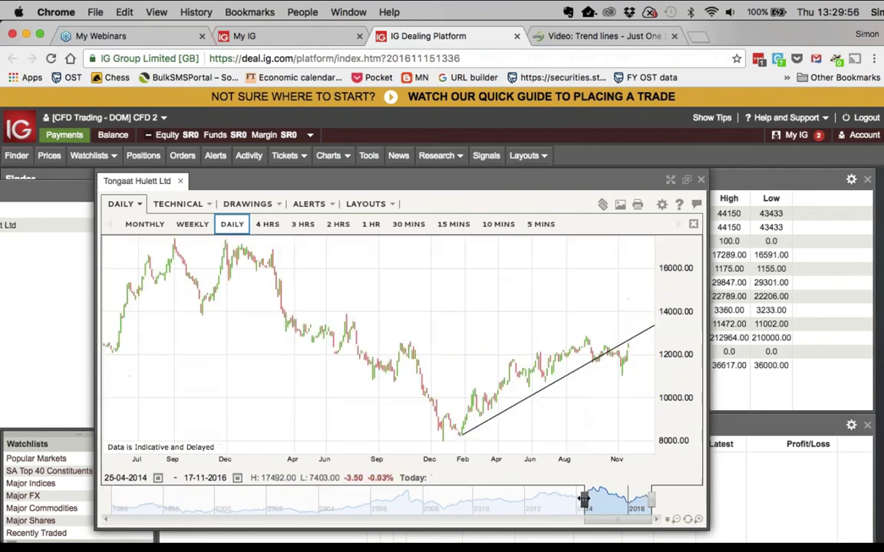
Delete the trend line and add a horizontal line at 12680.61
{"action": "right_click", "coordinate": [541, 392]}
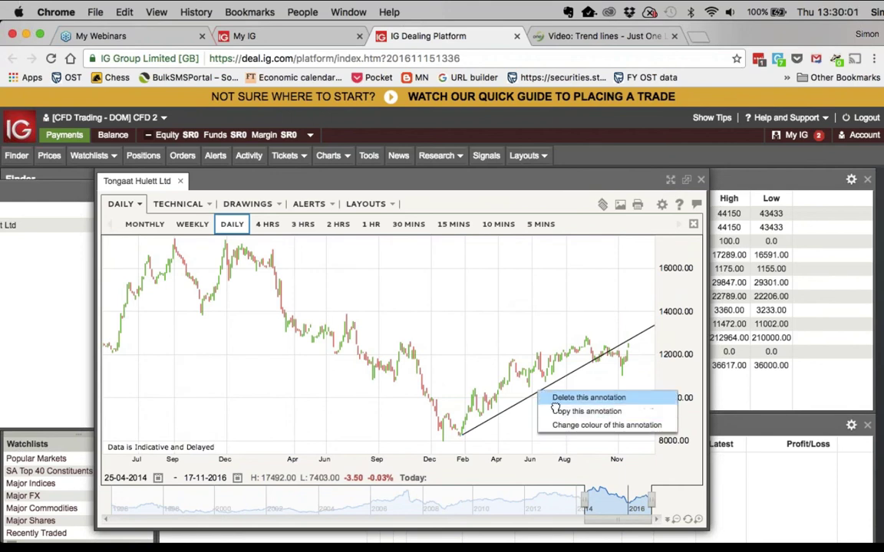
{"action": "left_click", "coordinate": [546, 398]}
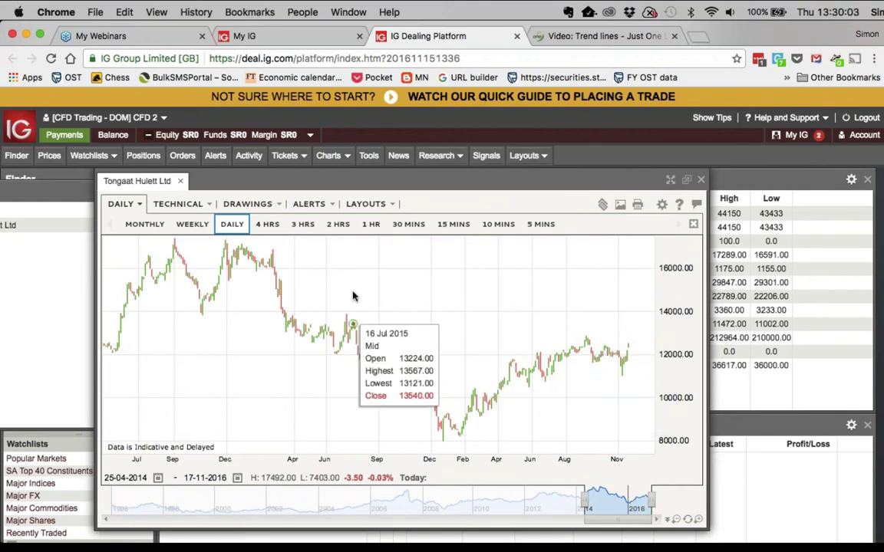
{"action": "left_click", "coordinate": [247, 204]}
{"action": "left_click", "coordinate": [378, 242]}
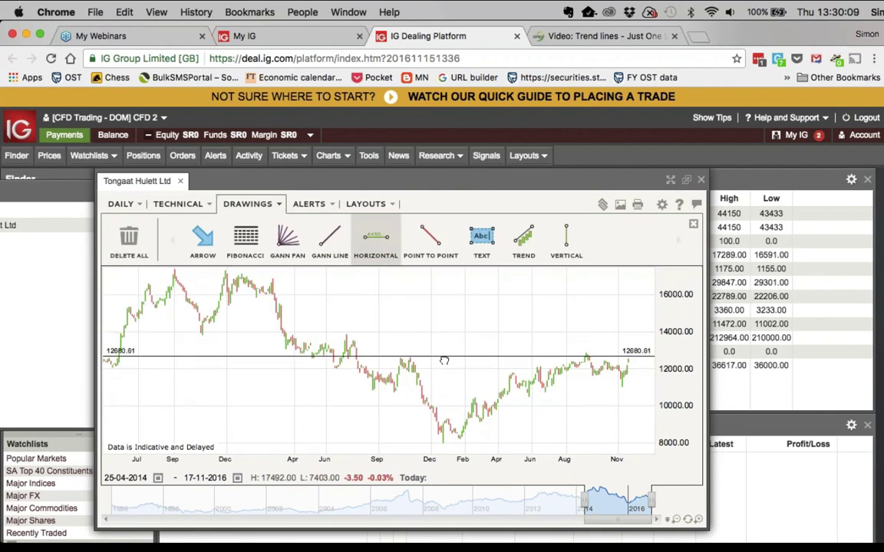
{"action": "left_click", "coordinate": [443, 360]}
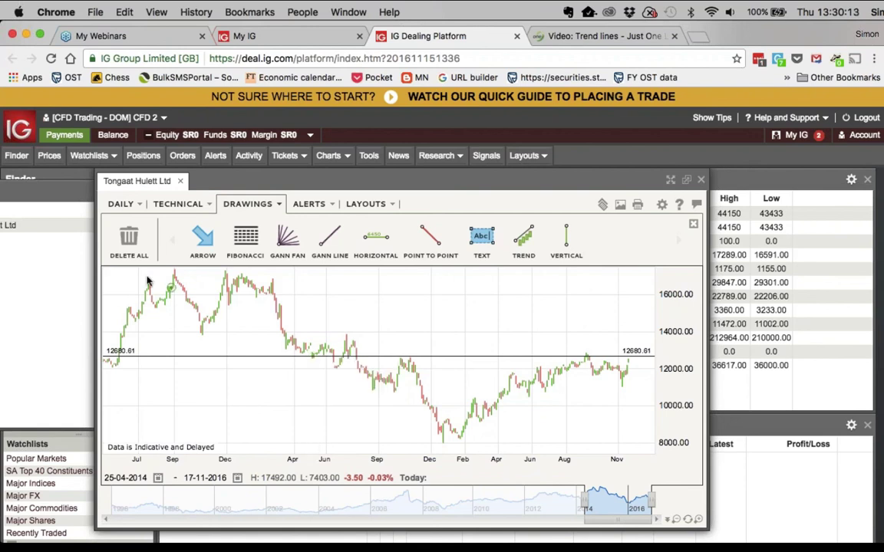
Add MACD to the daily Tongaat Hulett chart, shorten its date range, then close it
{"action": "left_click", "coordinate": [171, 204]}
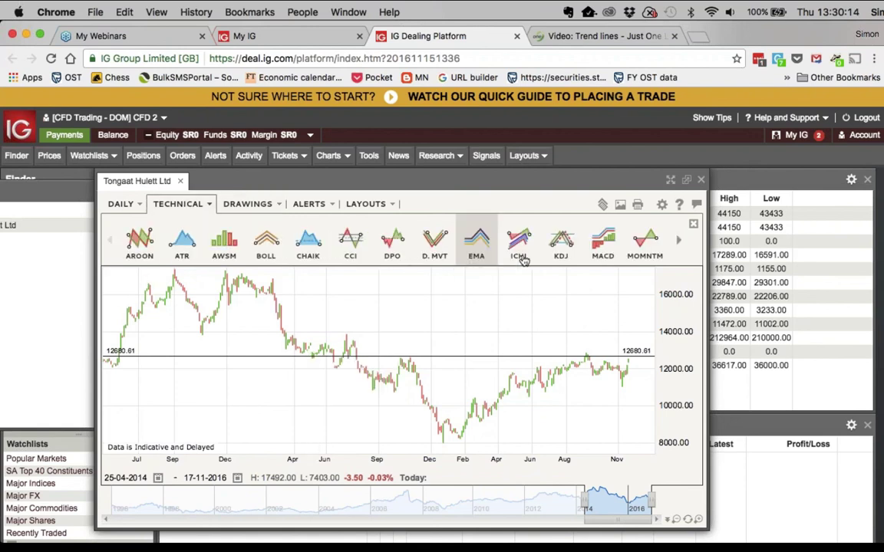
{"action": "left_click", "coordinate": [602, 241]}
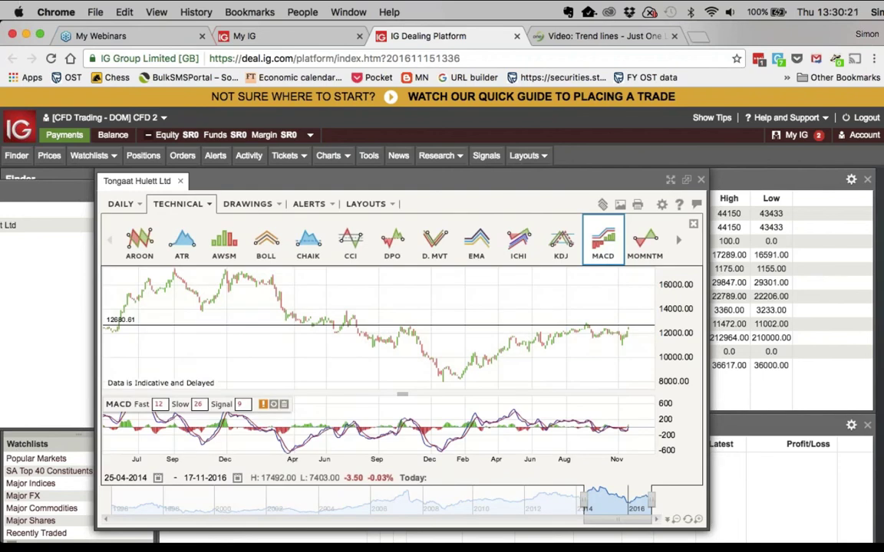
{"action": "left_click_drag", "start_coordinate": [584, 502], "coordinate": [628, 502]}
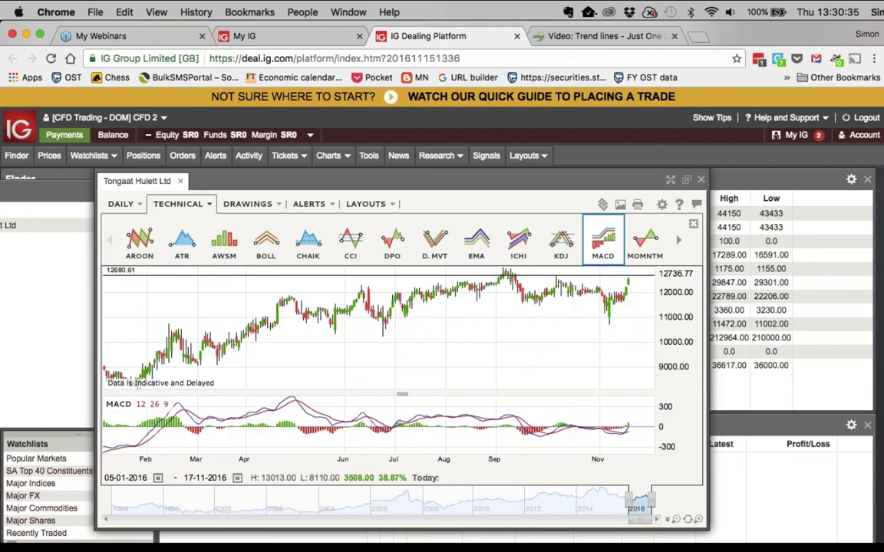
{"action": "left_click", "coordinate": [700, 180]}
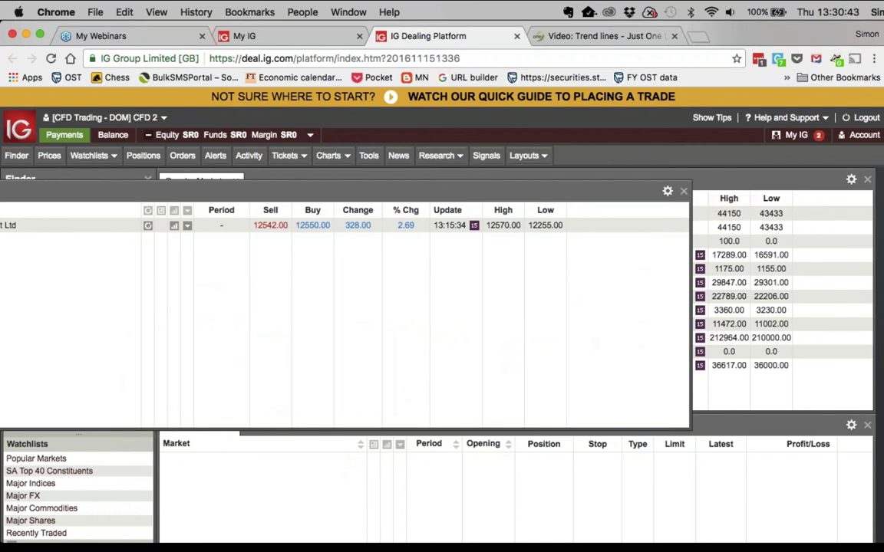
Search 'spar' and open a Spar Group Ltd daily chart positioned over the price panels
{"action": "left_click", "coordinate": [682, 192]}
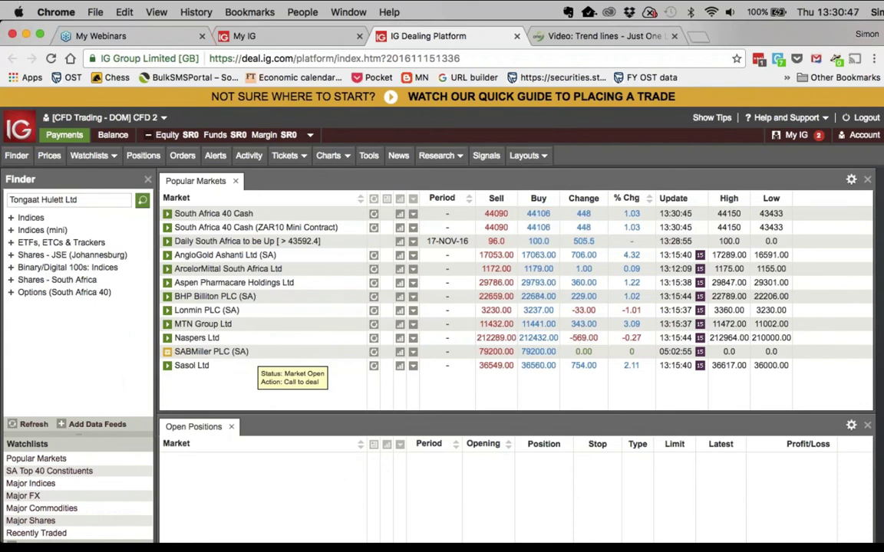
{"action": "triple_click", "coordinate": [78, 199]}
{"action": "type", "text": "spar"}
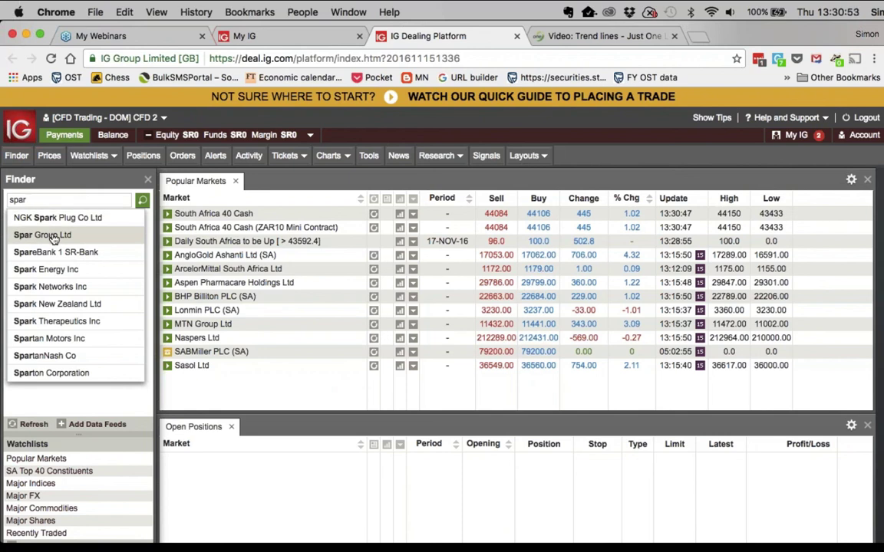
{"action": "left_click", "coordinate": [54, 236]}
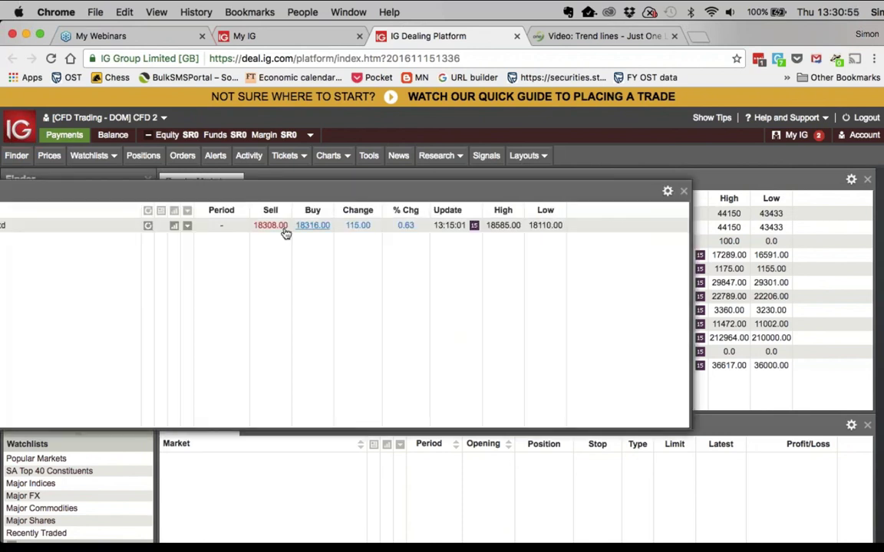
{"action": "left_click", "coordinate": [174, 226]}
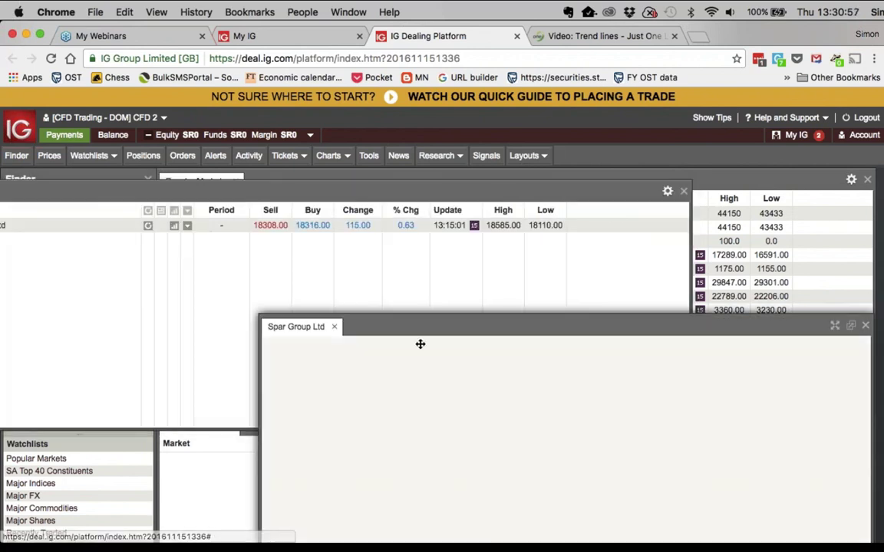
{"action": "left_click_drag", "start_coordinate": [416, 332], "coordinate": [310, 156]}
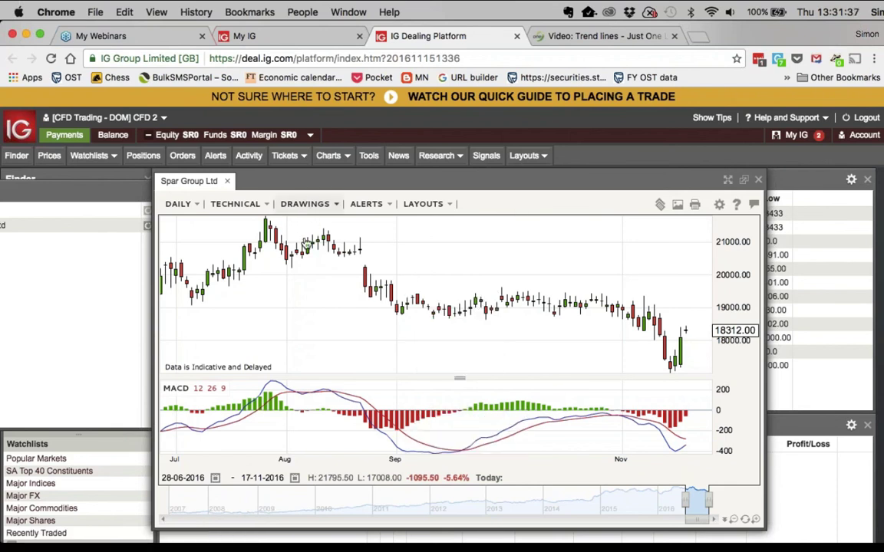
Draw horizontal lines on the Spar chart at 18621.92 and 19489.91
{"action": "left_click", "coordinate": [307, 207]}
{"action": "left_click", "coordinate": [429, 241]}
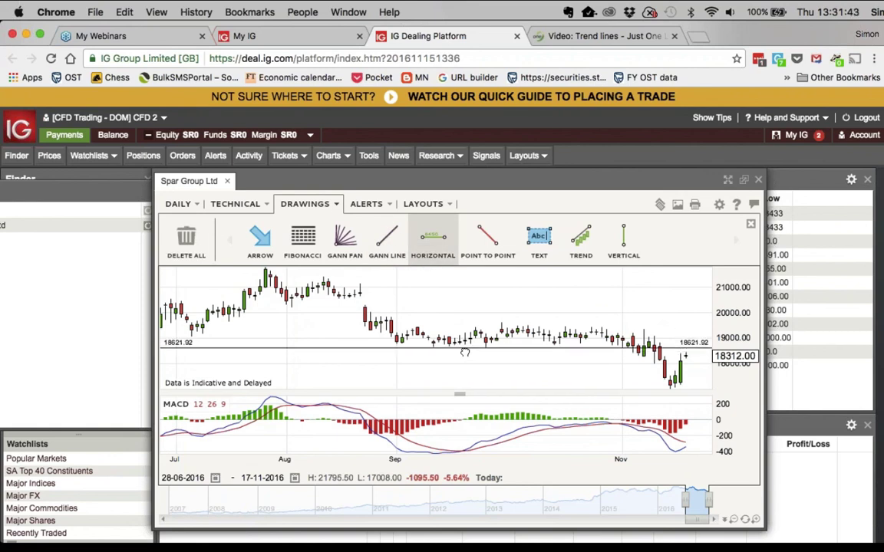
{"action": "left_click", "coordinate": [464, 349]}
{"action": "left_click", "coordinate": [432, 239]}
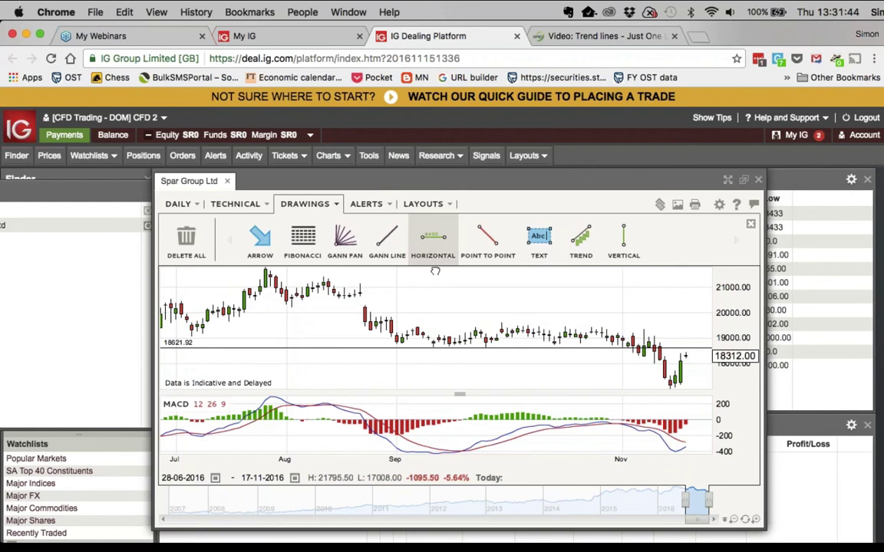
{"action": "left_click", "coordinate": [447, 329]}
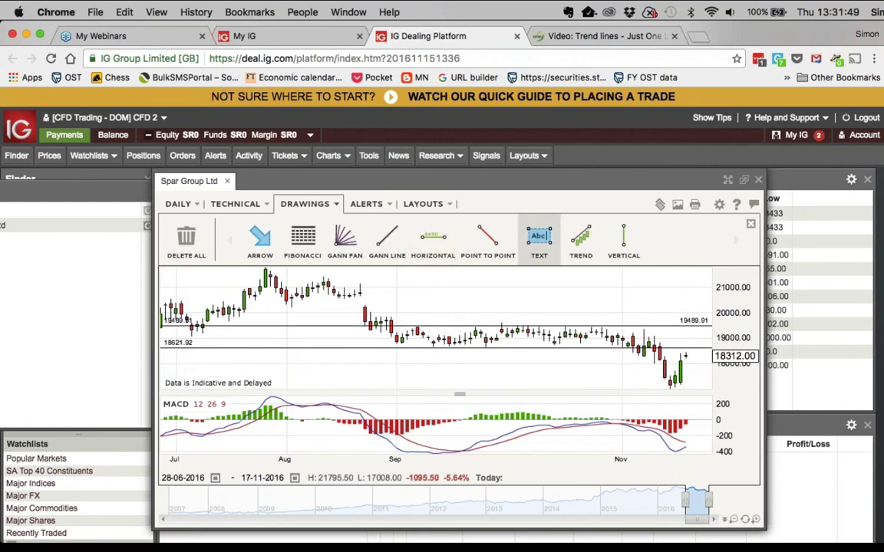
Turn off MACD and extend the Spar chart back to 25-08-2015
{"action": "left_click", "coordinate": [235, 204]}
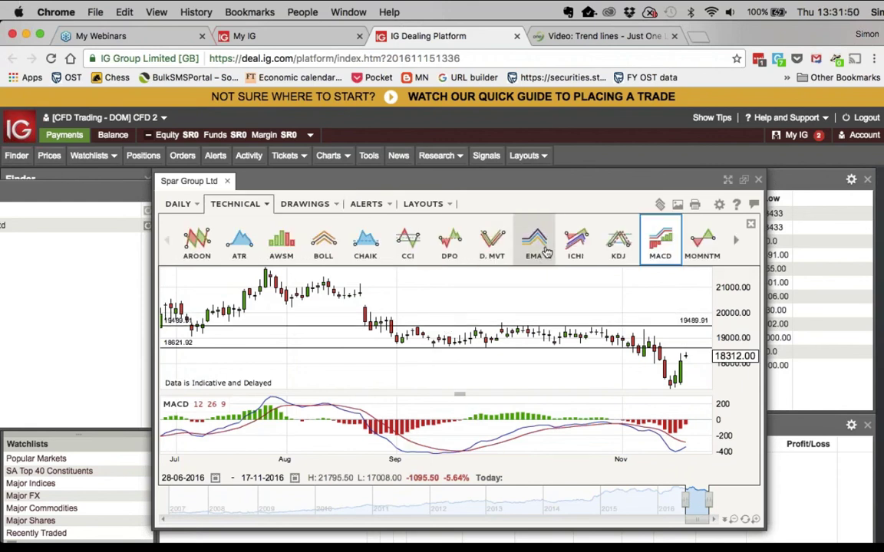
{"action": "left_click", "coordinate": [661, 240]}
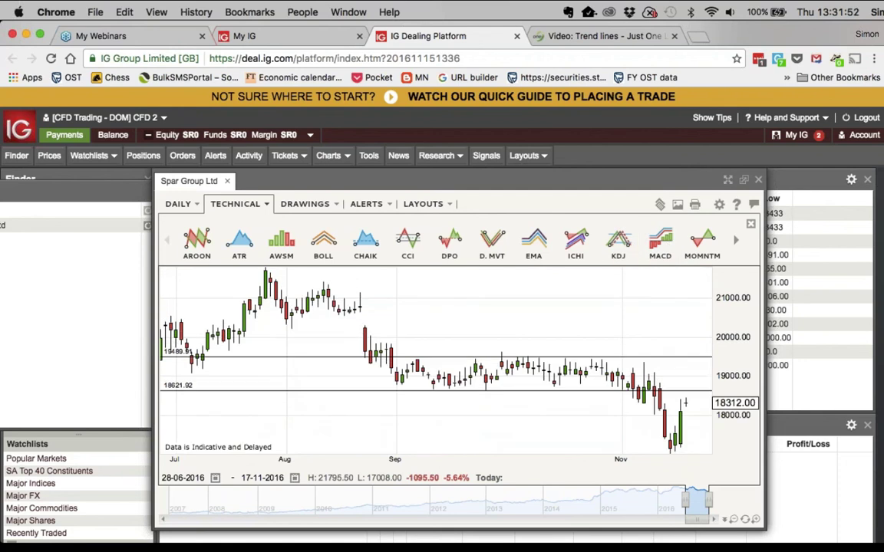
{"action": "left_click", "coordinate": [230, 205]}
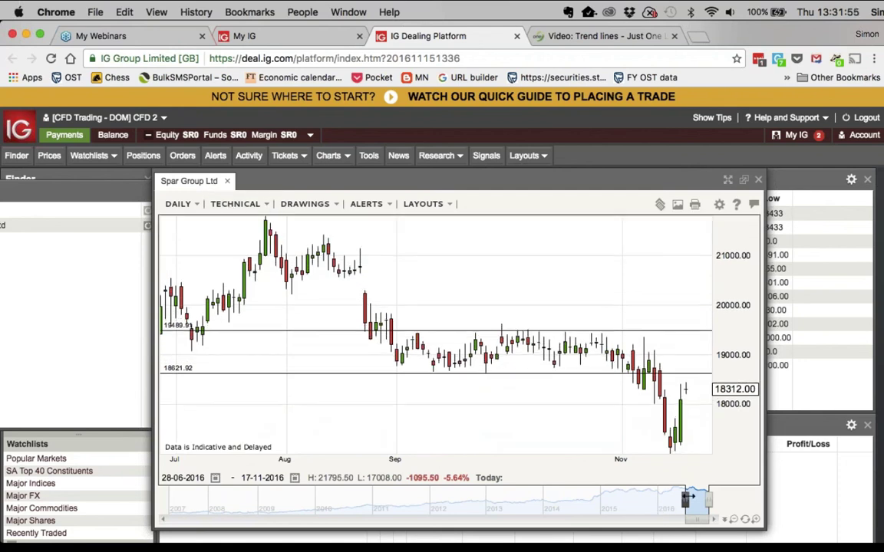
{"action": "left_click_drag", "start_coordinate": [687, 497], "coordinate": [637, 498]}
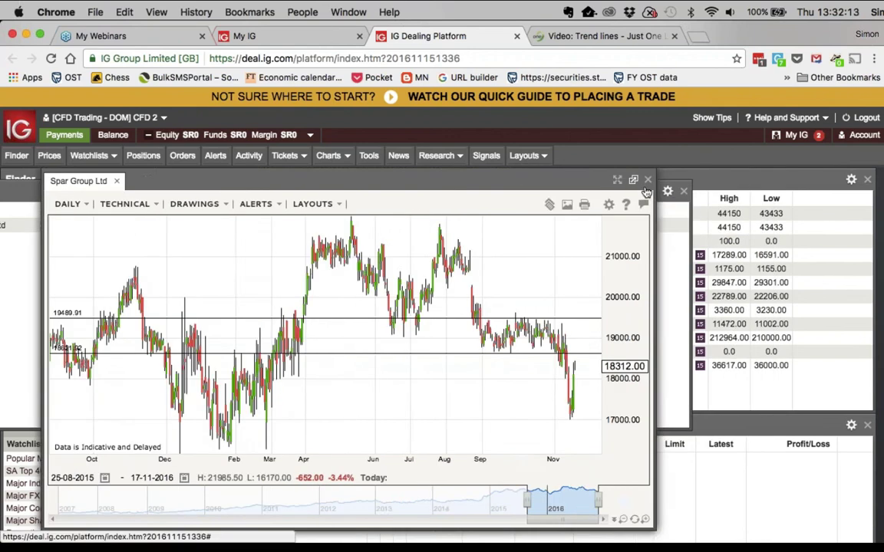
Close the Spar windows and switch to the INT CFD (Pending) account, dismissing the notices
{"action": "left_click", "coordinate": [647, 181]}
{"action": "left_click", "coordinate": [685, 191]}
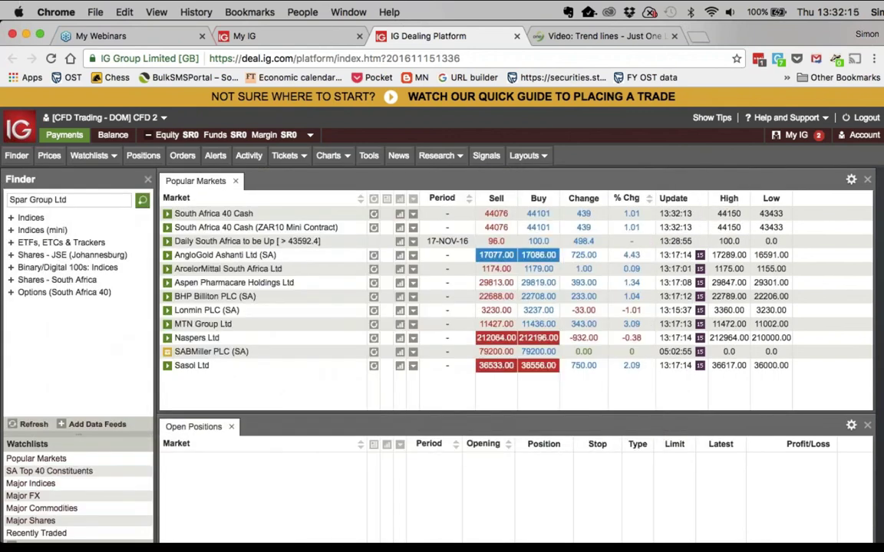
{"action": "left_click", "coordinate": [108, 117]}
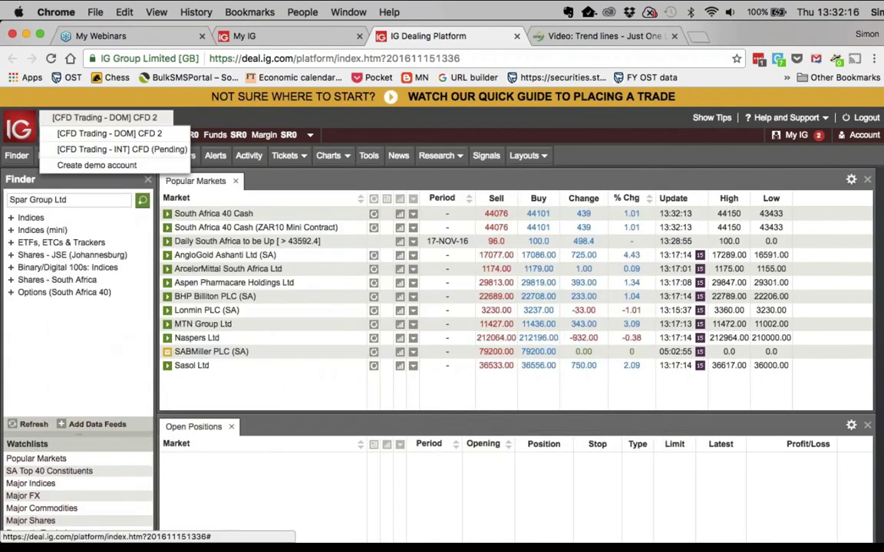
{"action": "left_click", "coordinate": [130, 149]}
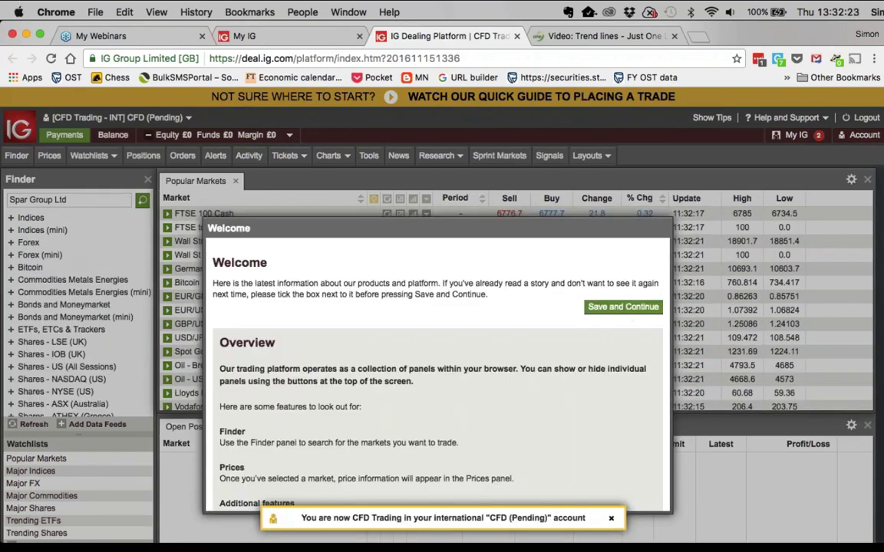
{"action": "left_click", "coordinate": [611, 518]}
{"action": "left_click", "coordinate": [611, 519]}
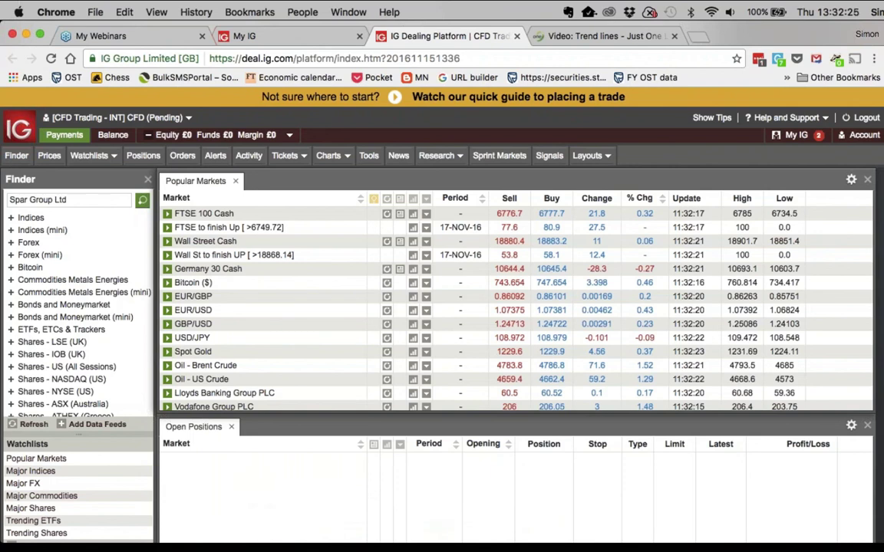
Open Kesko OYJ from Shares - OMX (Finland) > K and start its price chart
{"action": "scroll", "coordinate": [106, 381], "scroll_direction": "down", "scroll_amount": 5}
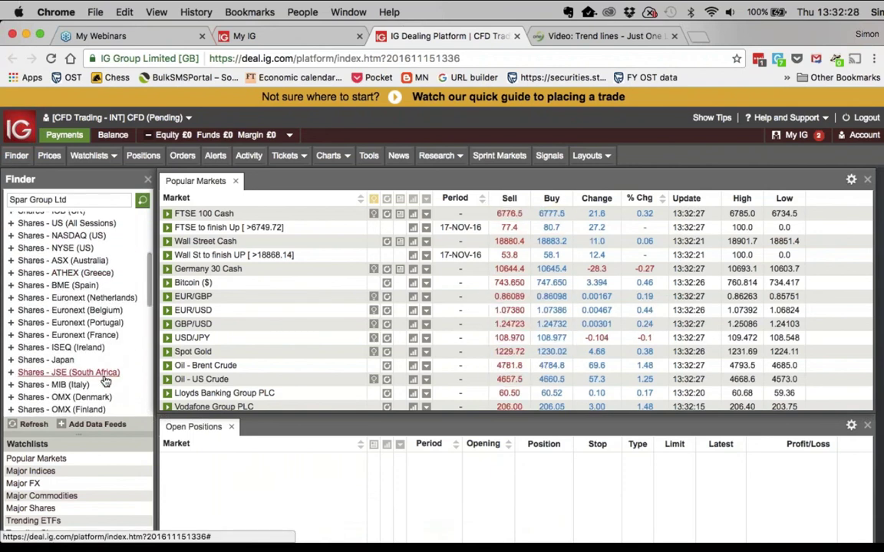
{"action": "scroll", "coordinate": [106, 382], "scroll_direction": "down", "scroll_amount": 2}
{"action": "scroll", "coordinate": [106, 382], "scroll_direction": "down", "scroll_amount": 4}
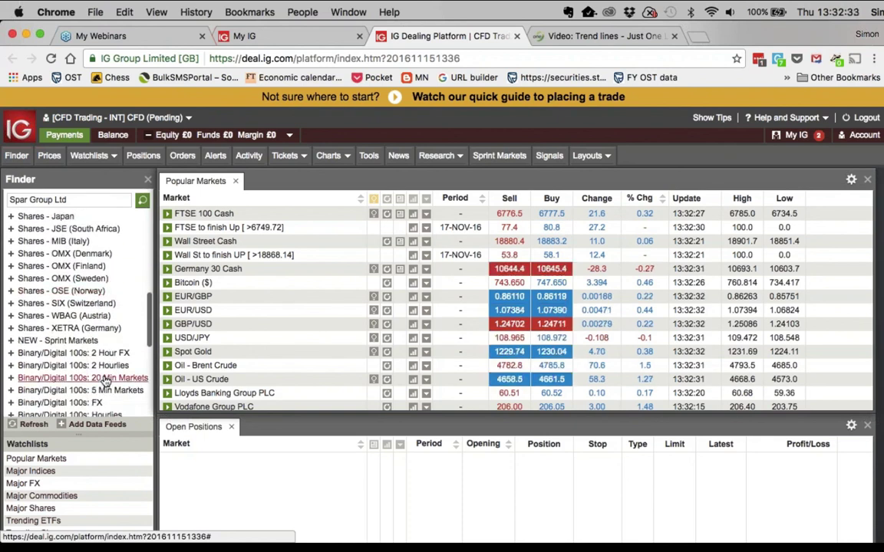
{"action": "scroll", "coordinate": [106, 381], "scroll_direction": "up", "scroll_amount": 2}
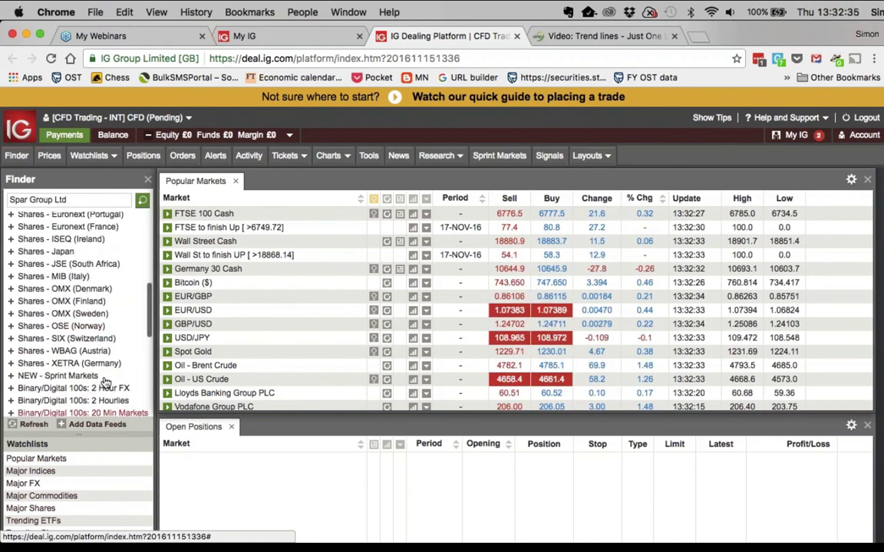
{"action": "left_click", "coordinate": [20, 305]}
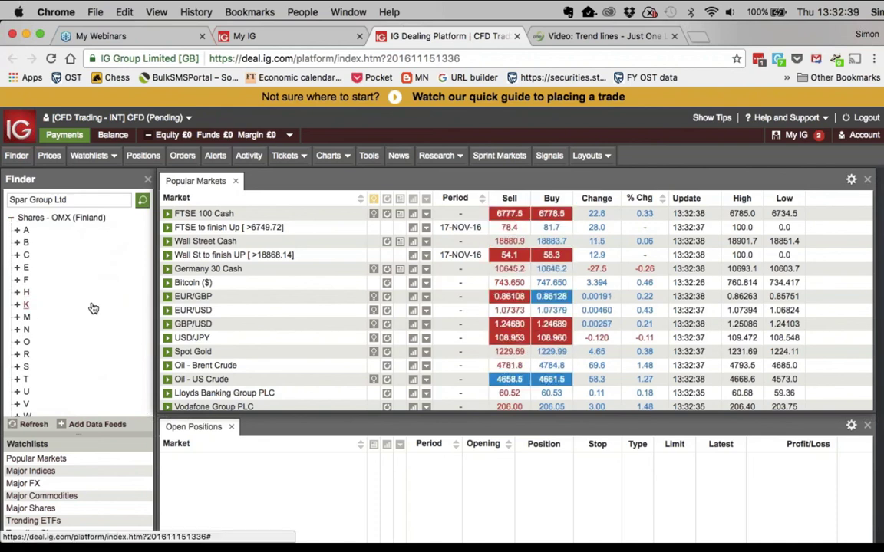
{"action": "scroll", "coordinate": [93, 307], "scroll_direction": "down", "scroll_amount": 3}
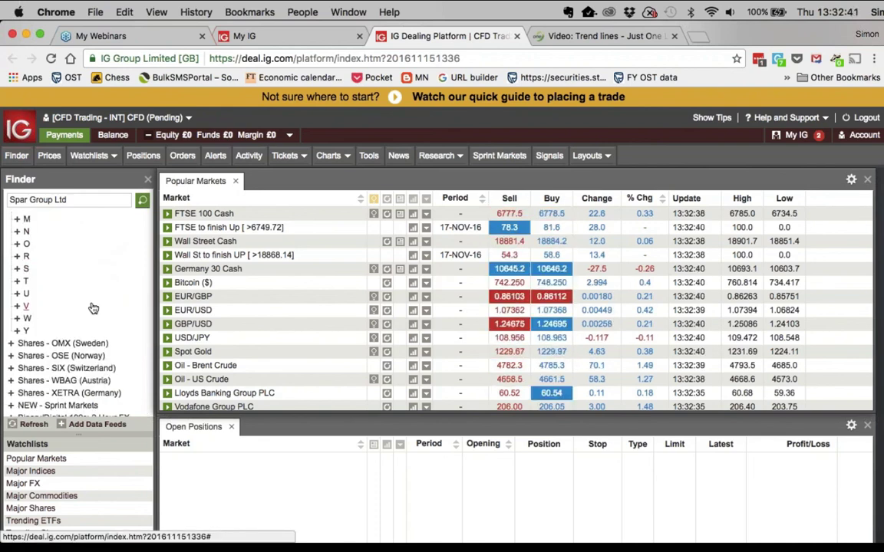
{"action": "scroll", "coordinate": [93, 308], "scroll_direction": "up", "scroll_amount": 1}
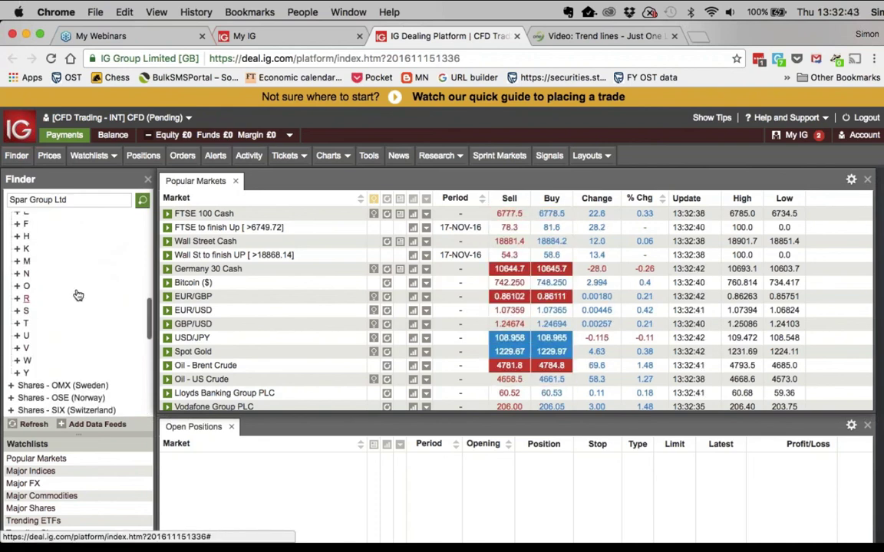
{"action": "scroll", "coordinate": [65, 296], "scroll_direction": "up", "scroll_amount": 3}
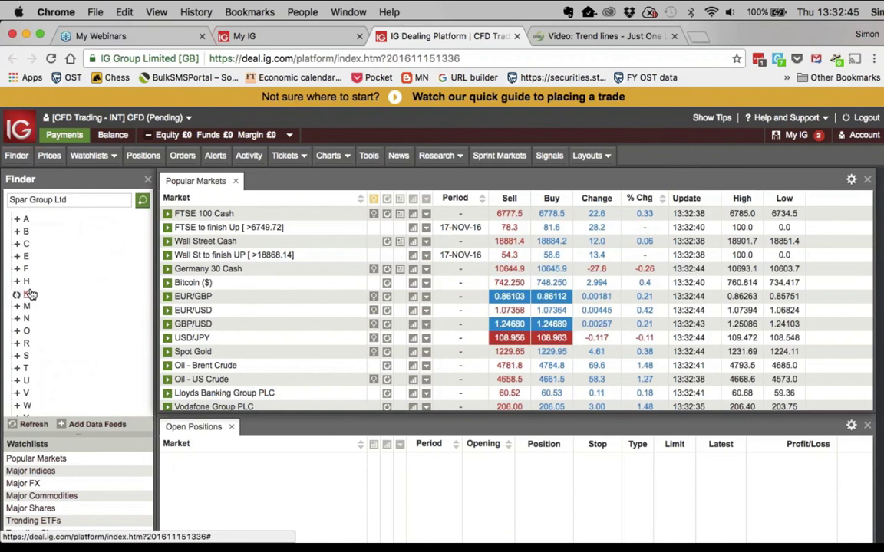
{"action": "left_click", "coordinate": [27, 293]}
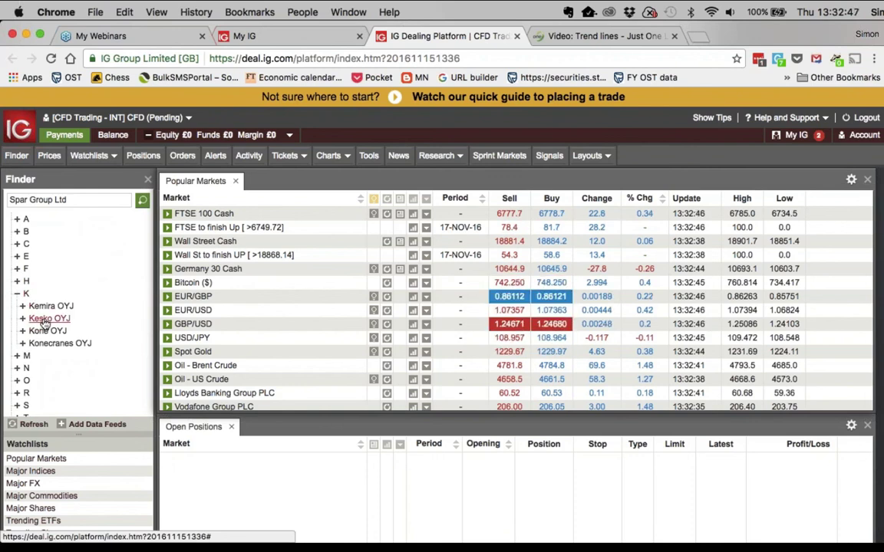
{"action": "left_click", "coordinate": [46, 318]}
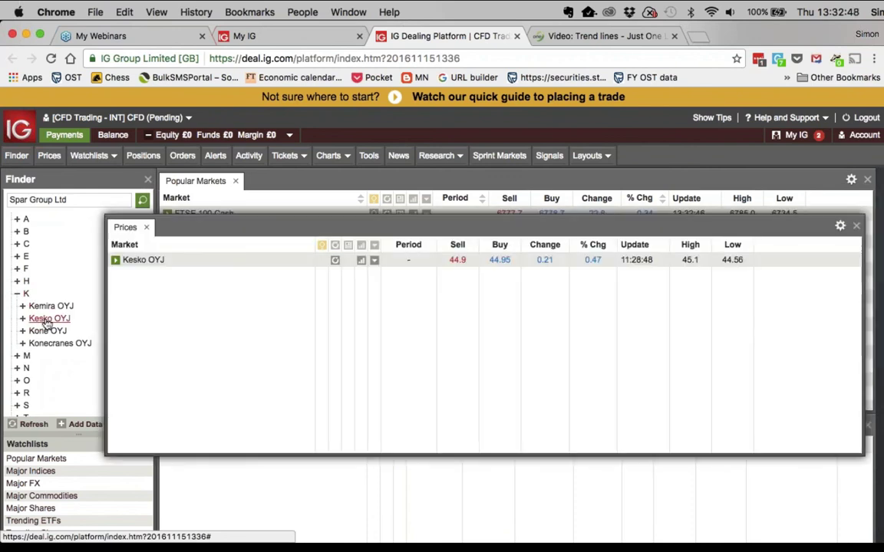
{"action": "left_click", "coordinate": [361, 260]}
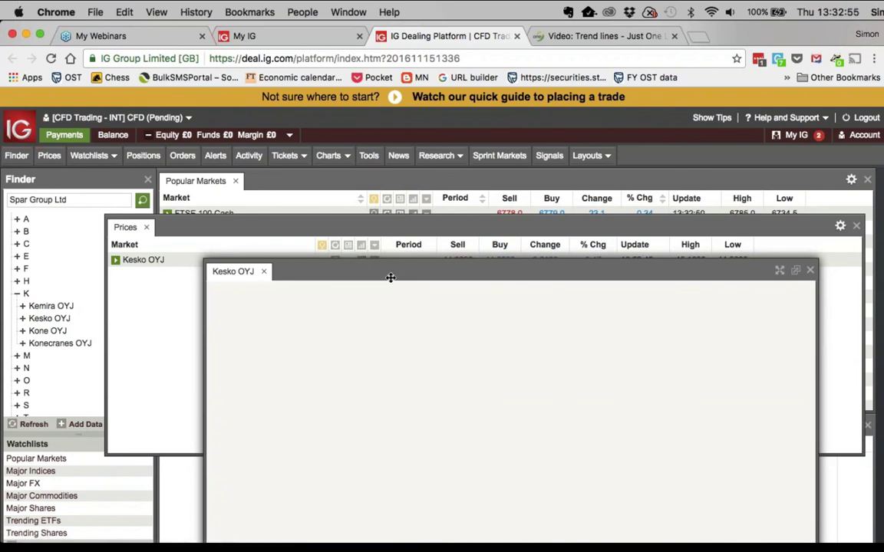
Turn off MACD on the weekly Kesko OYJ chart and extend it back to 05-09-2010
{"action": "left_click_drag", "start_coordinate": [397, 275], "coordinate": [431, 286]}
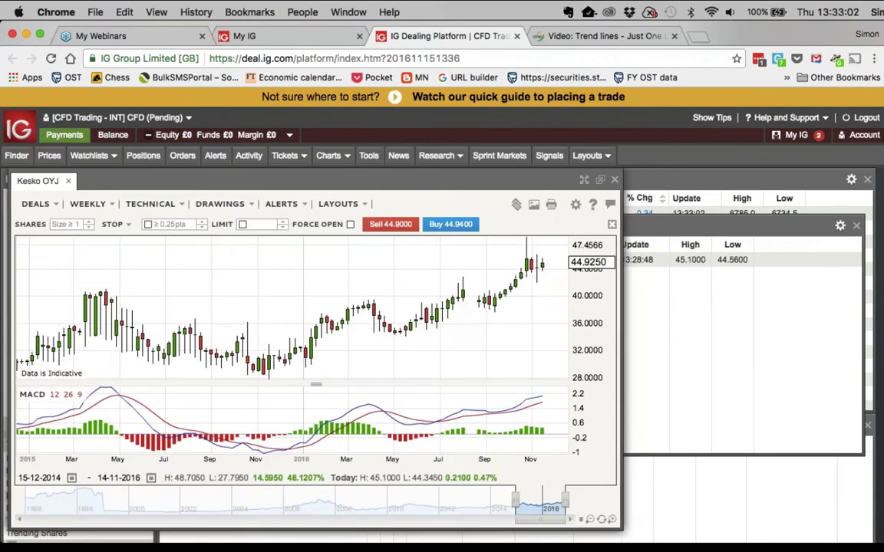
{"action": "left_click", "coordinate": [143, 210]}
{"action": "left_click", "coordinate": [495, 242]}
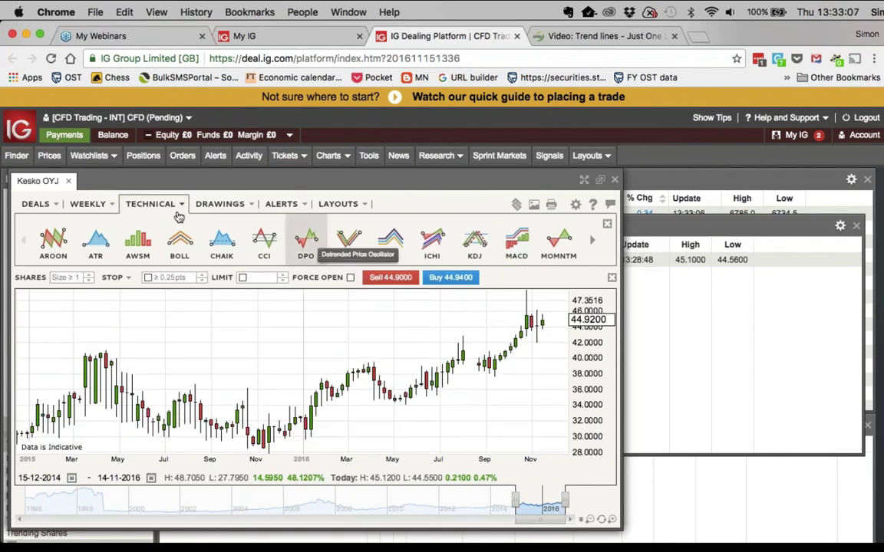
{"action": "left_click", "coordinate": [157, 204]}
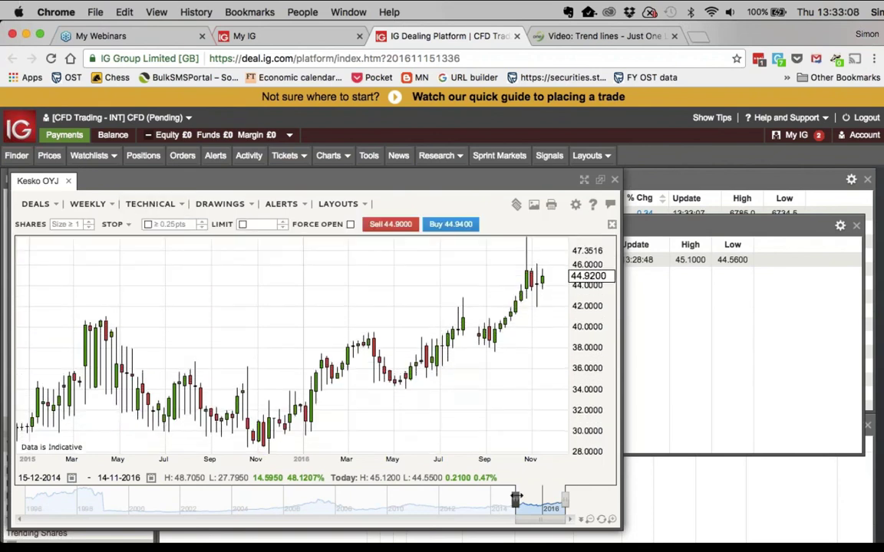
{"action": "left_click_drag", "start_coordinate": [515, 501], "coordinate": [432, 500]}
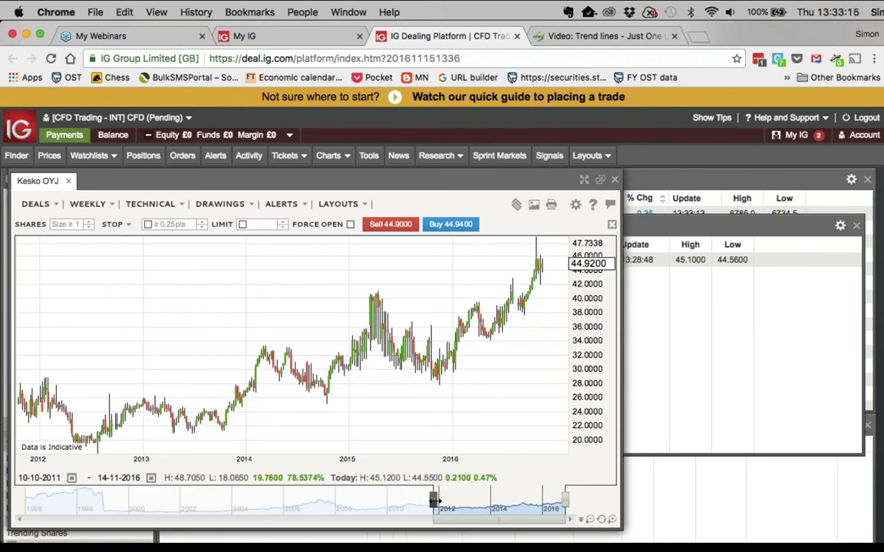
{"action": "left_click_drag", "start_coordinate": [433, 501], "coordinate": [405, 500]}
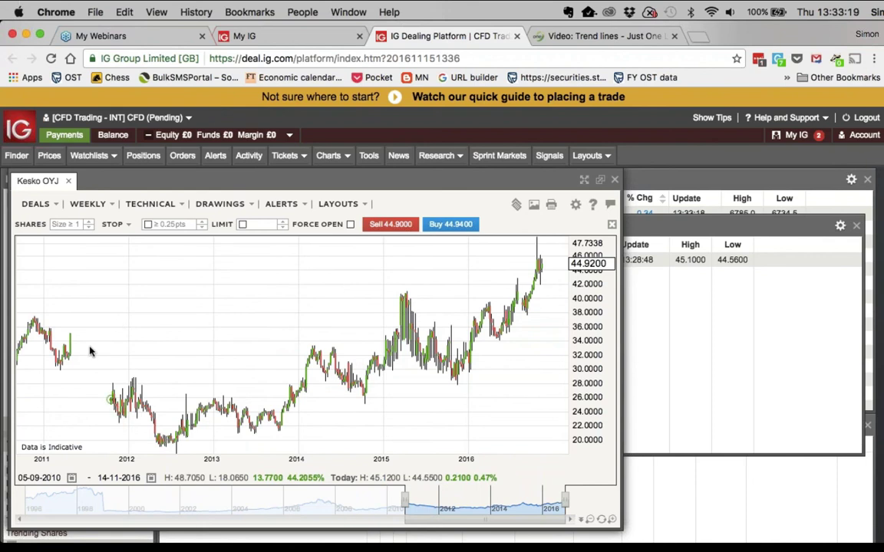
{"action": "mouse_move", "coordinate": [87, 378]}
Draw a long-term point-to-point trend line from the 2012 low on the Kesko chart
{"action": "left_click", "coordinate": [201, 209]}
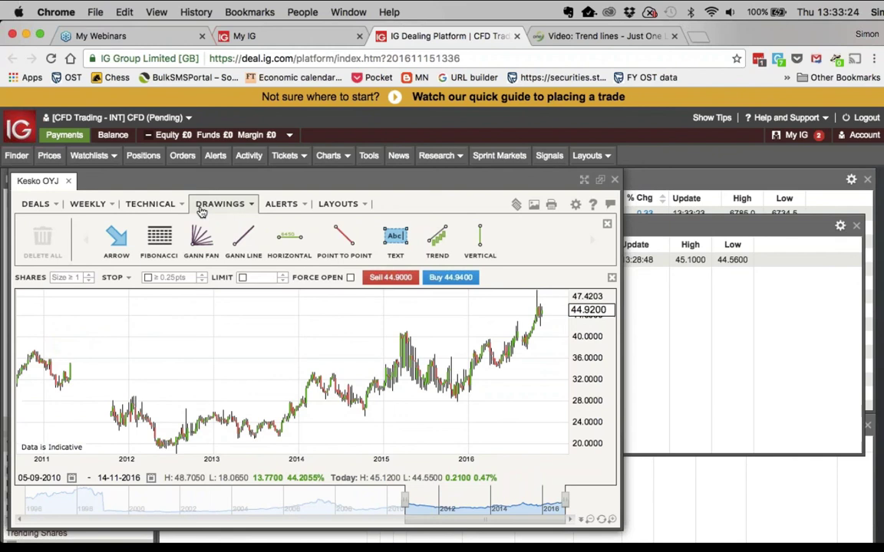
{"action": "left_click", "coordinate": [344, 238]}
{"action": "left_click", "coordinate": [161, 450]}
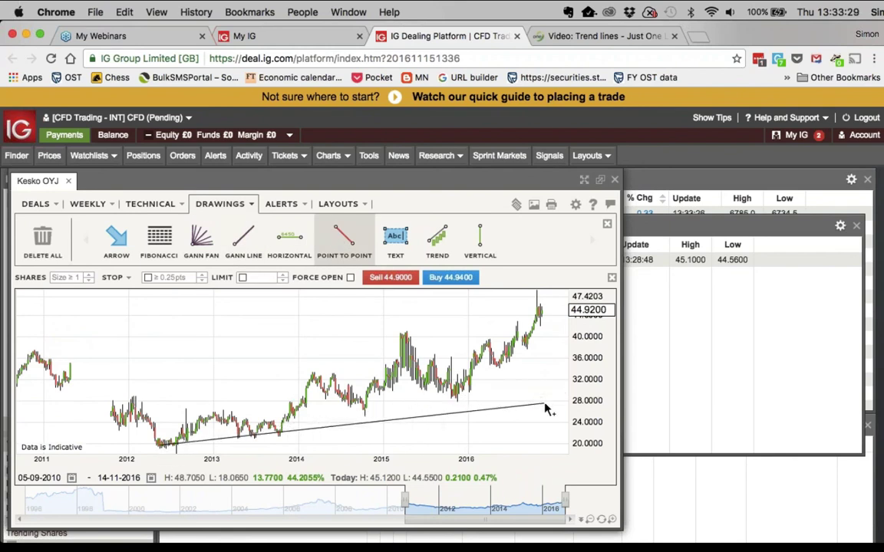
{"action": "left_click", "coordinate": [544, 407]}
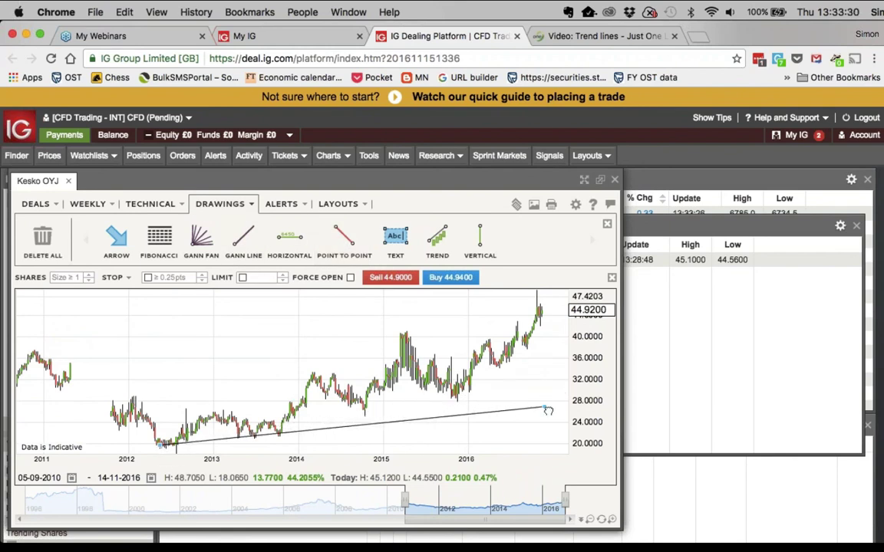
Draw a second, steeper trend line under the recent lows, then close the chart
{"action": "left_click", "coordinate": [342, 240]}
{"action": "left_click", "coordinate": [279, 435]}
{"action": "left_click", "coordinate": [558, 382]}
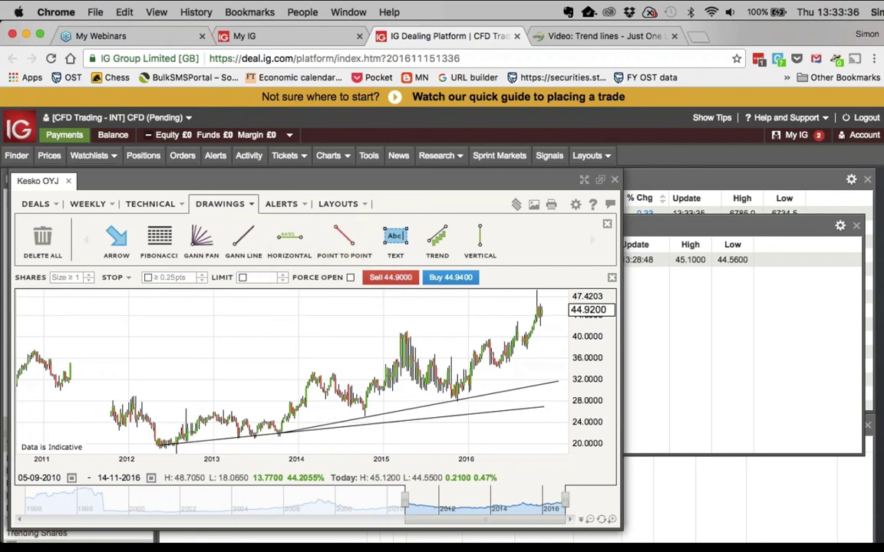
{"action": "left_click", "coordinate": [614, 180]}
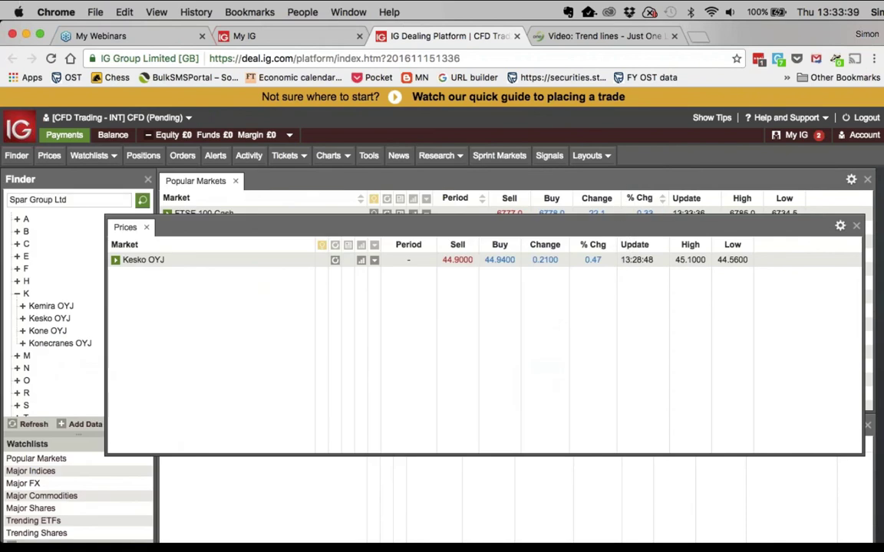
Close the Kesko OYJ prices window and open a Kone OYJ price chart
{"action": "left_click_drag", "start_coordinate": [230, 227], "coordinate": [111, 213]}
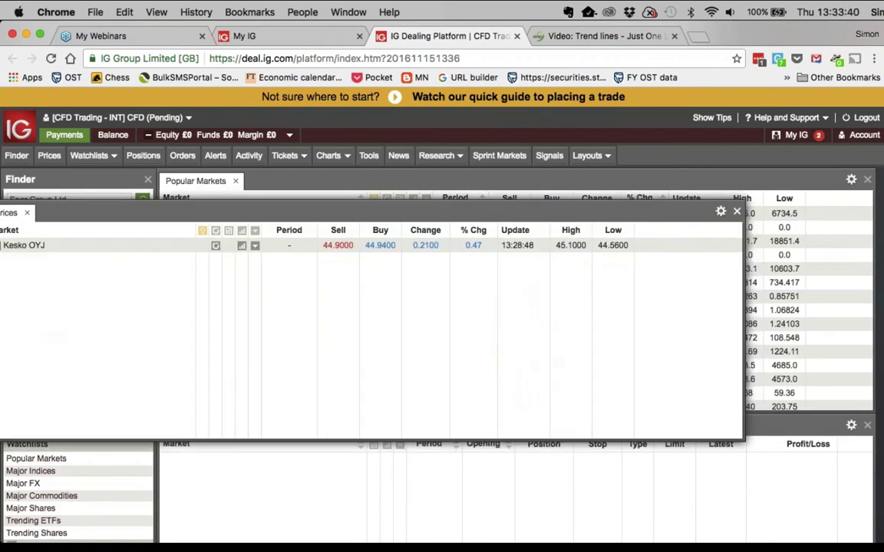
{"action": "left_click", "coordinate": [738, 213]}
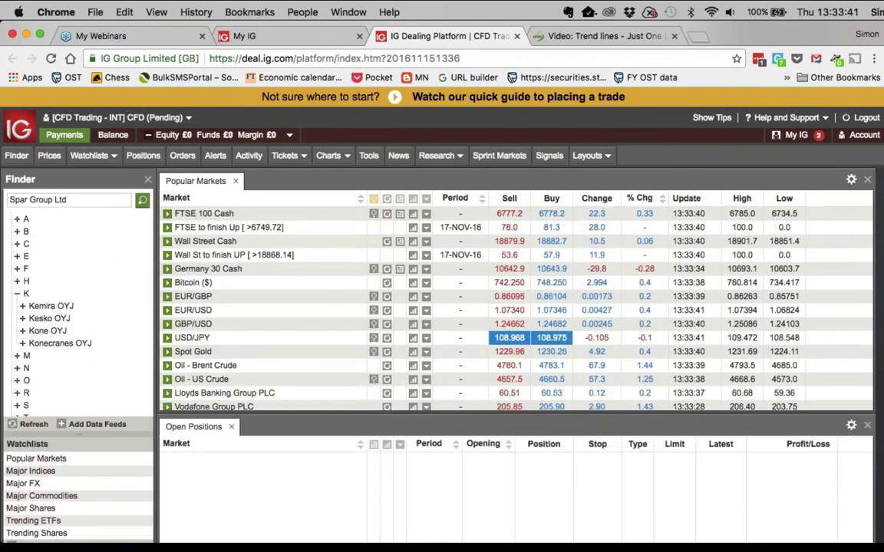
{"action": "left_click", "coordinate": [54, 330]}
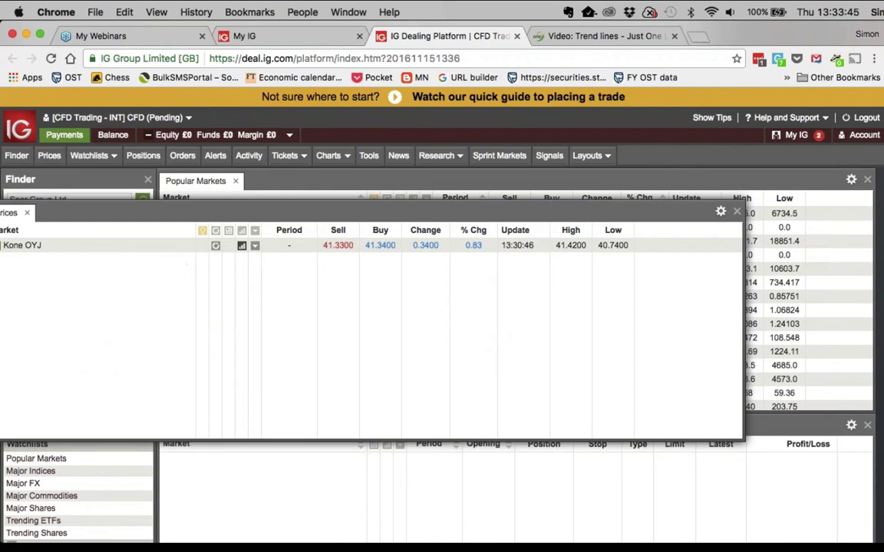
{"action": "left_click", "coordinate": [242, 245]}
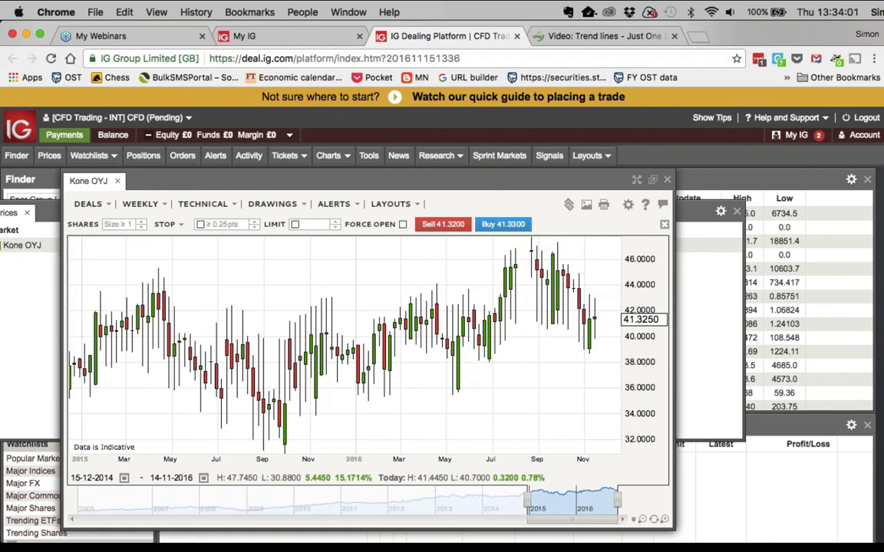
Reposition the prices window and shift the Kone chart right to uncover the Finder
{"action": "left_click", "coordinate": [61, 214]}
{"action": "left_click_drag", "start_coordinate": [64, 215], "coordinate": [140, 225]}
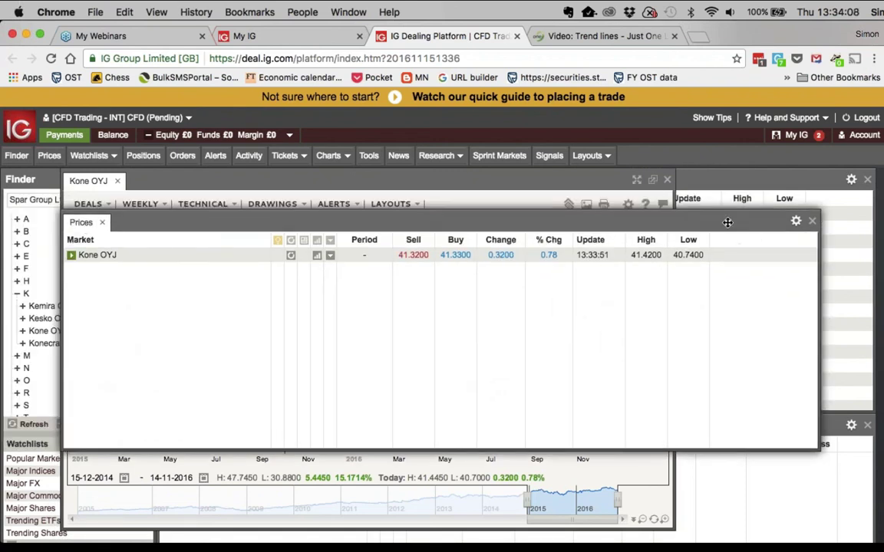
{"action": "left_click_drag", "start_coordinate": [724, 221], "coordinate": [537, 234]}
{"action": "left_click", "coordinate": [537, 207]}
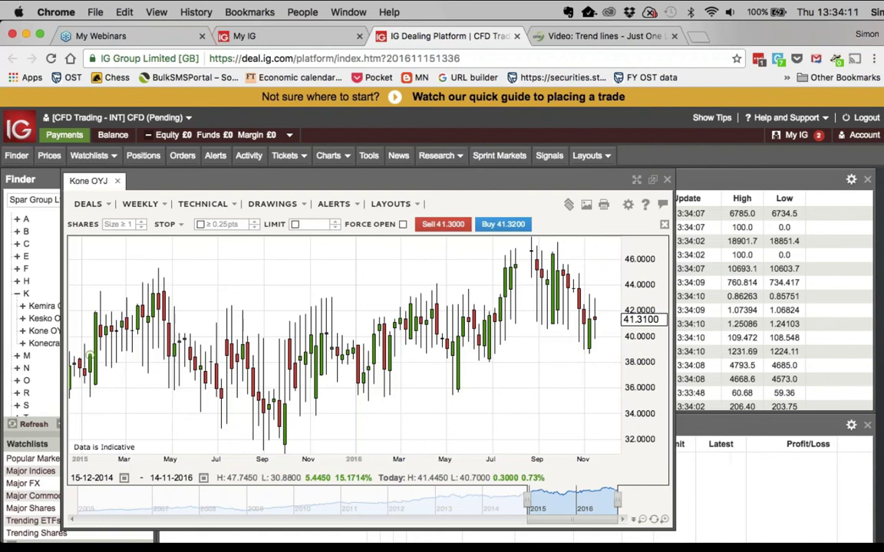
{"action": "scroll", "coordinate": [35, 307], "scroll_direction": "up", "scroll_amount": 2}
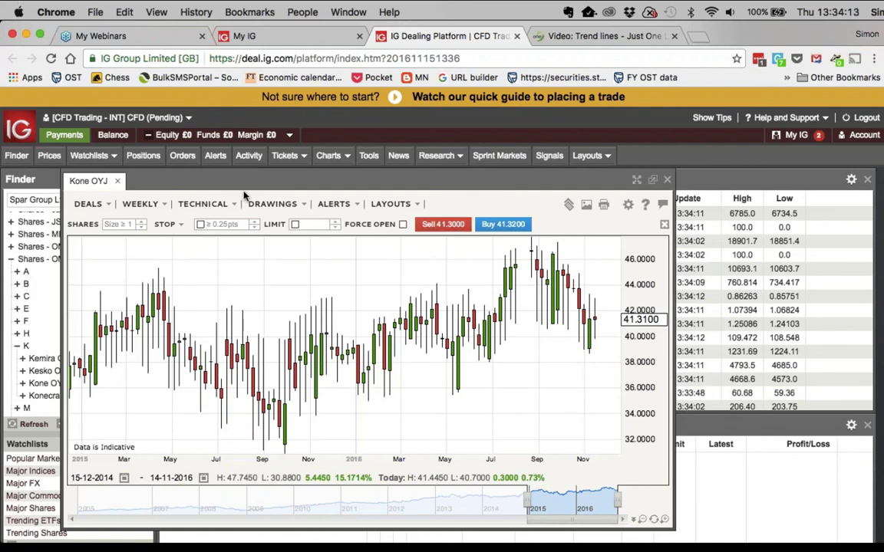
{"action": "left_click_drag", "start_coordinate": [310, 171], "coordinate": [388, 178]}
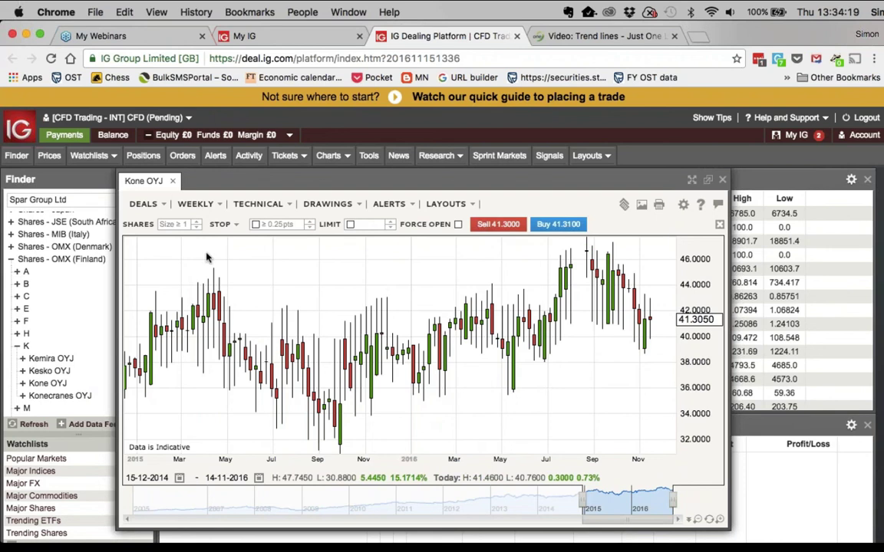
Draw a rising point-to-point trend line from the late-2015 Kone OYJ low
{"action": "left_click", "coordinate": [195, 203]}
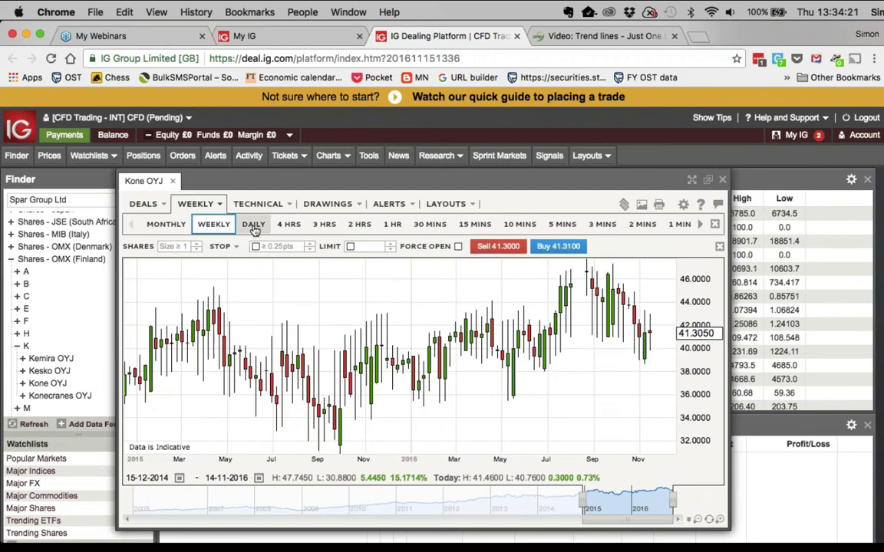
{"action": "left_click", "coordinate": [195, 203]}
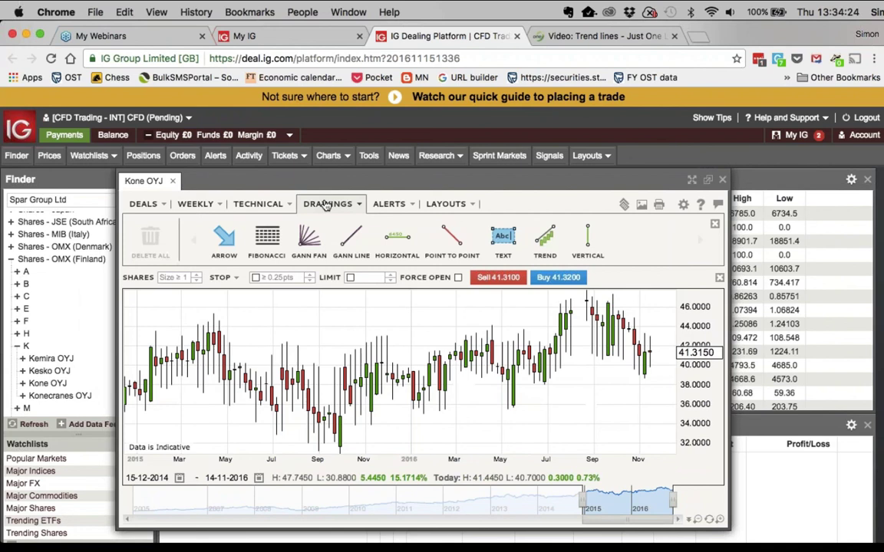
{"action": "left_click", "coordinate": [449, 236]}
{"action": "mouse_move", "coordinate": [340, 449]}
{"action": "left_mouse_down"}
{"action": "mouse_move", "coordinate": [651, 364]}
{"action": "mouse_move", "coordinate": [673, 372]}
{"action": "left_mouse_up"}
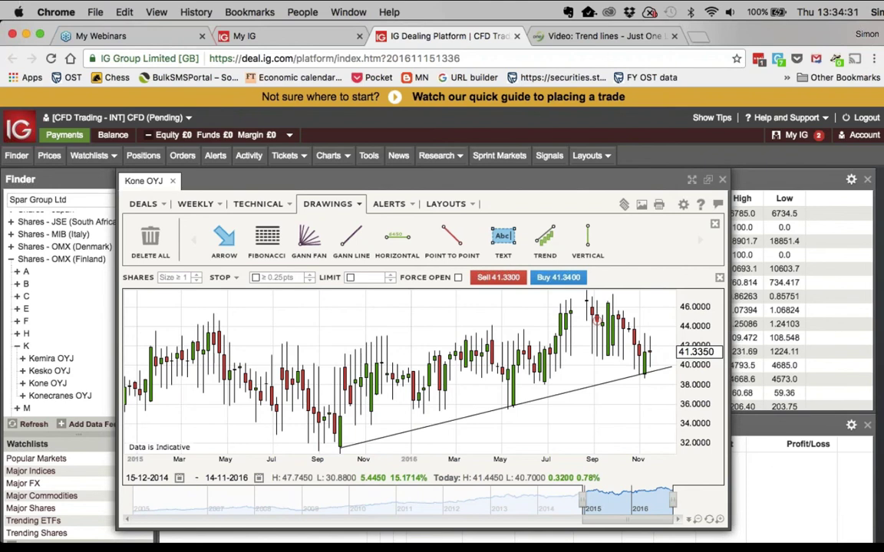
Place a parallel copy of the trend line above it, then switch to daily candles
{"action": "right_click", "coordinate": [578, 395]}
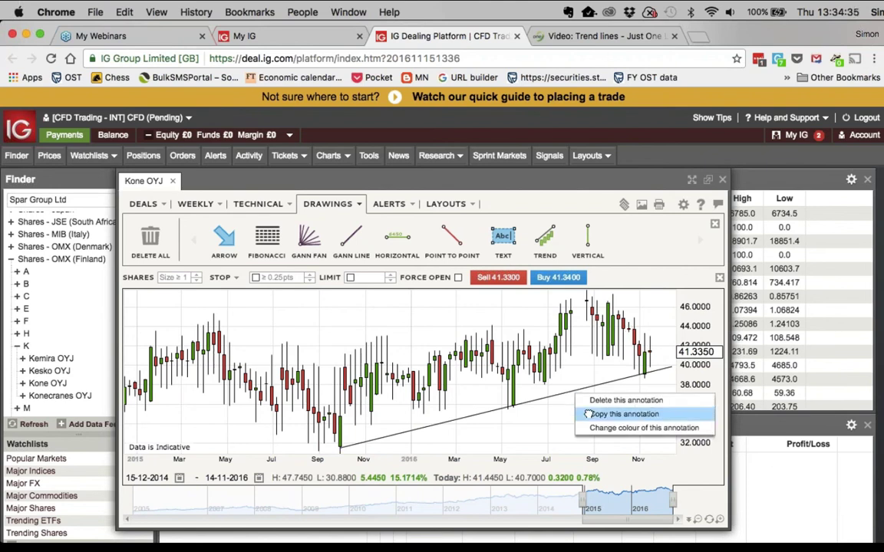
{"action": "left_click", "coordinate": [567, 365]}
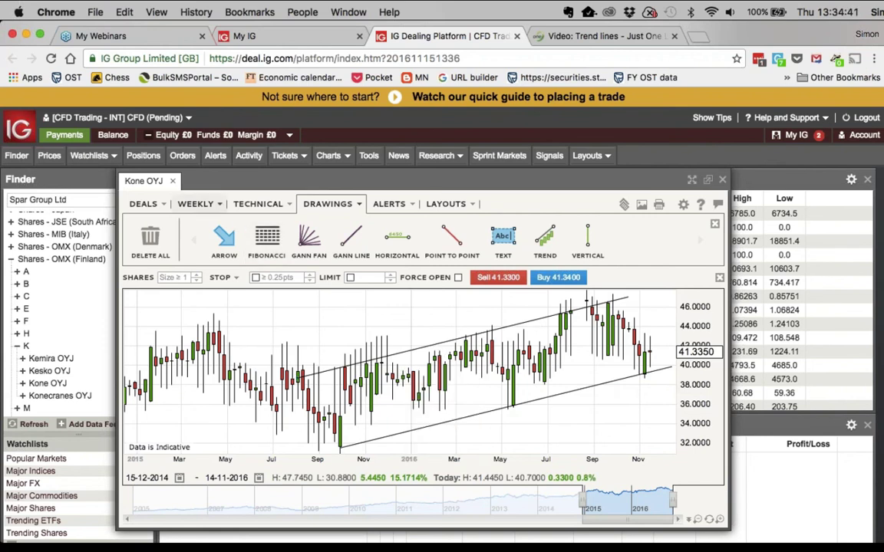
{"action": "left_click", "coordinate": [201, 204]}
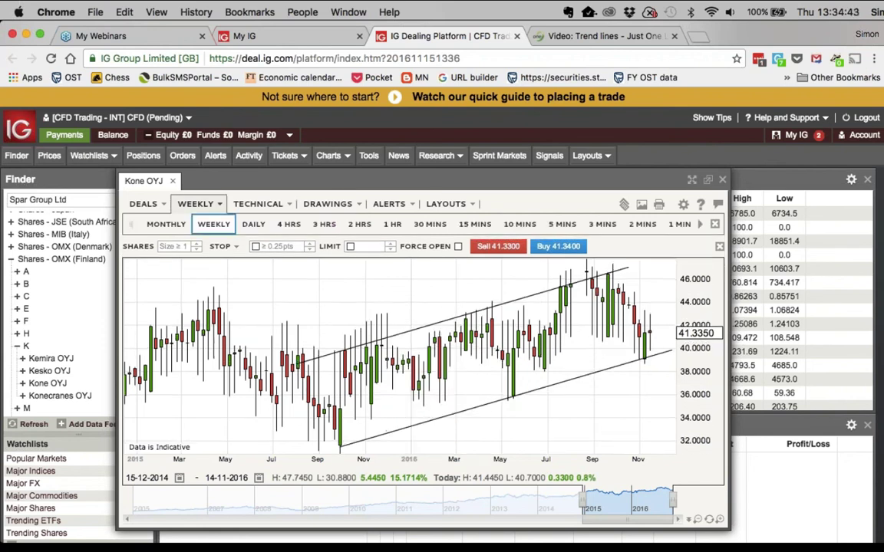
{"action": "left_click", "coordinate": [253, 224]}
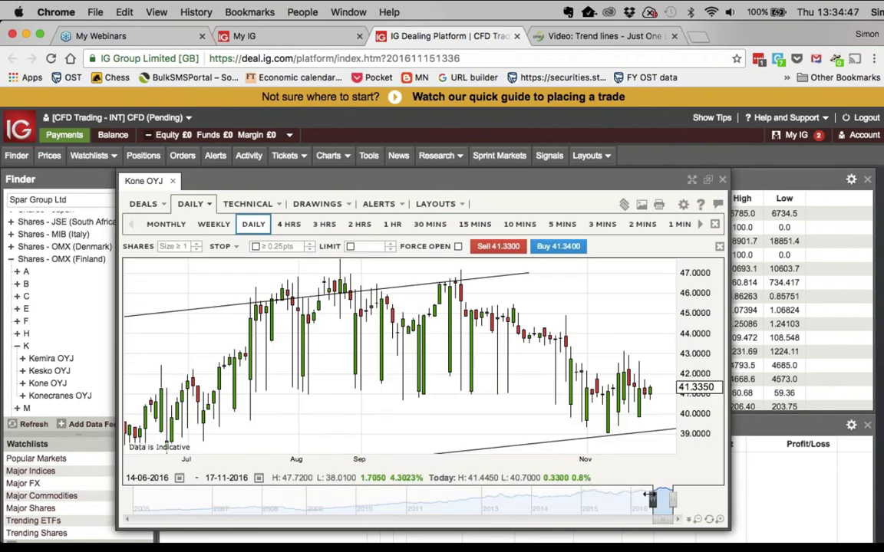
Add a parallel midline through the Kone channel and set the chart start to 24-11-2015
{"action": "left_click_drag", "start_coordinate": [650, 497], "coordinate": [597, 500]}
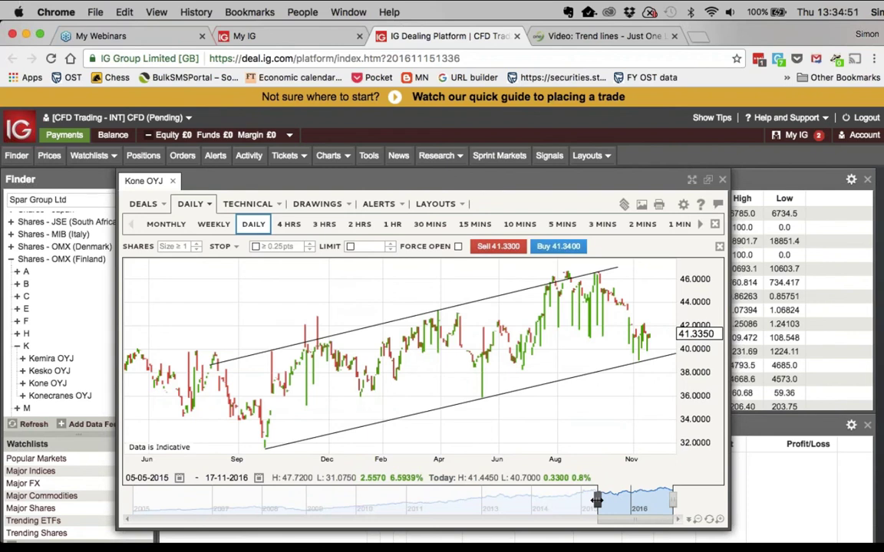
{"action": "right_click", "coordinate": [562, 385]}
{"action": "left_click", "coordinate": [608, 402]}
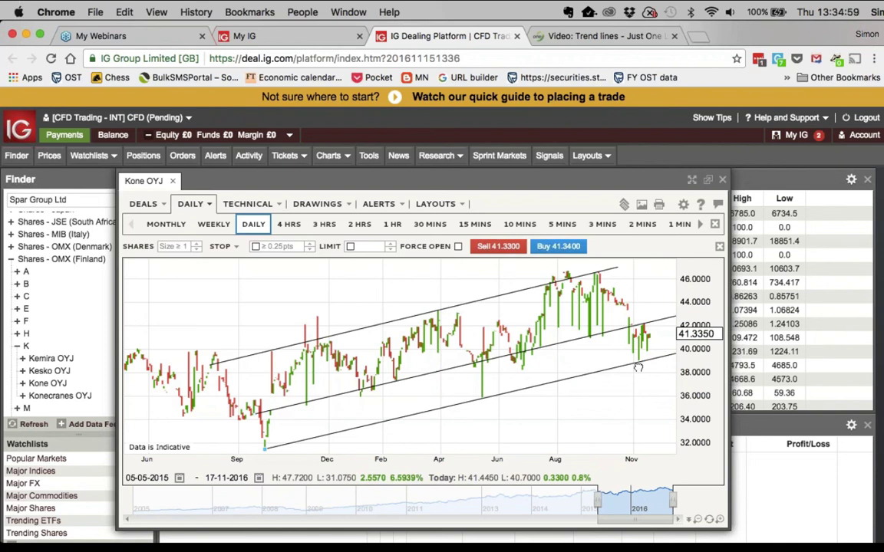
{"action": "left_click_drag", "start_coordinate": [597, 499], "coordinate": [625, 499]}
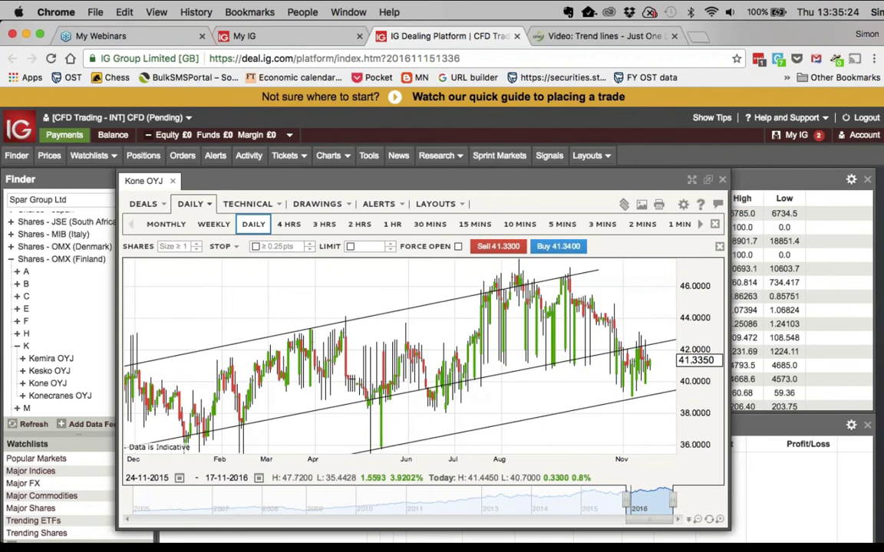
Close the Kone OYJ chart window
{"action": "left_click", "coordinate": [721, 179]}
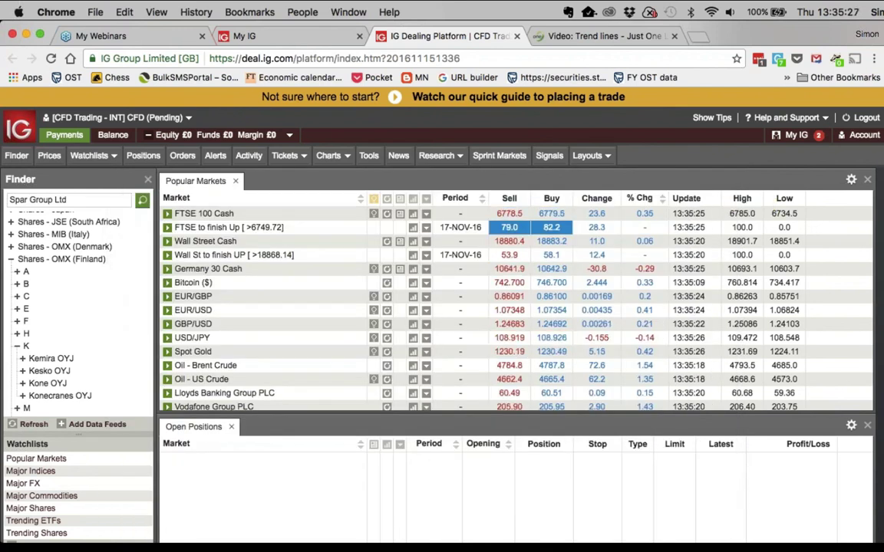